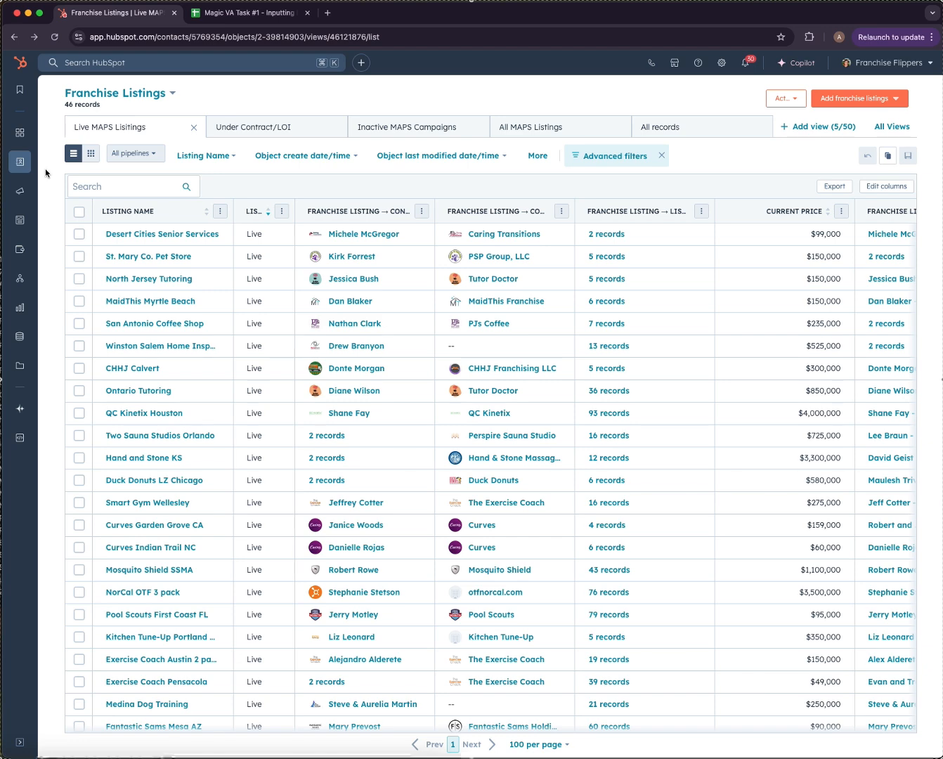
Reload the 46-record Live MAPS Listings view, then switch to the Magic VA Task #1 spreadsheet.
{"action": "mouse_move", "coordinate": [22, 166]}
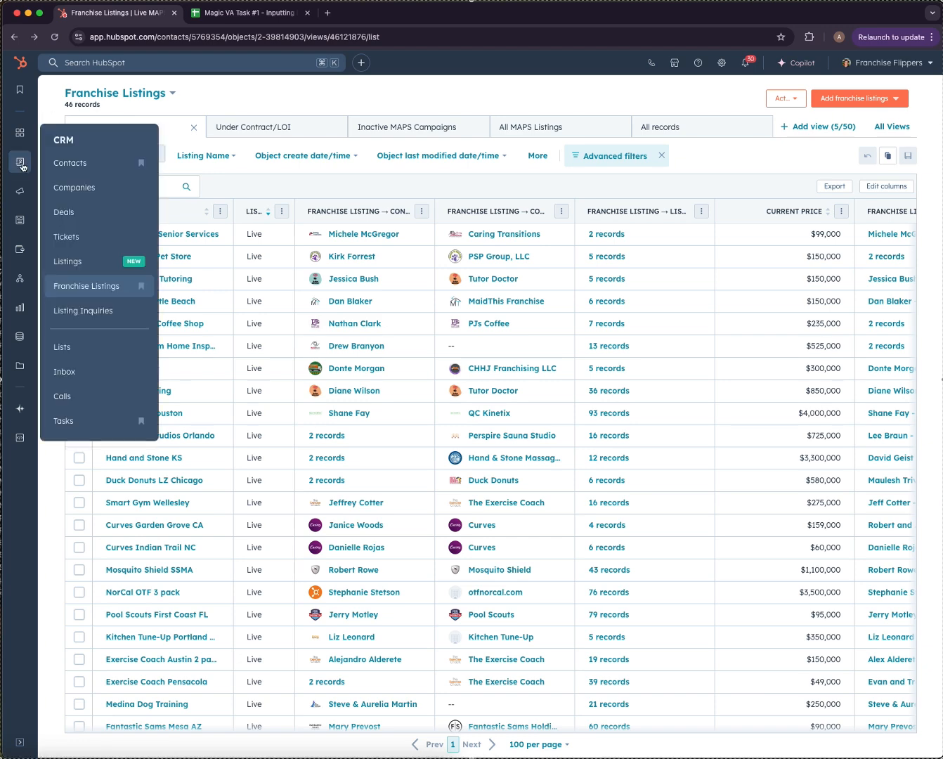
{"action": "left_click", "coordinate": [105, 288]}
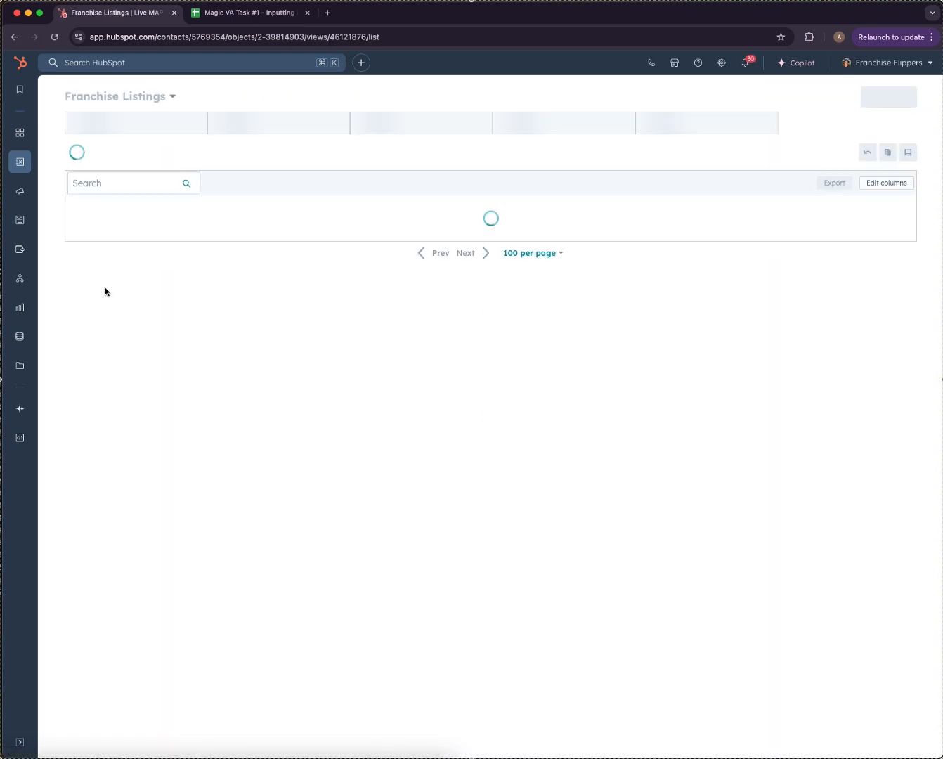
{"action": "mouse_move", "coordinate": [11, 166]}
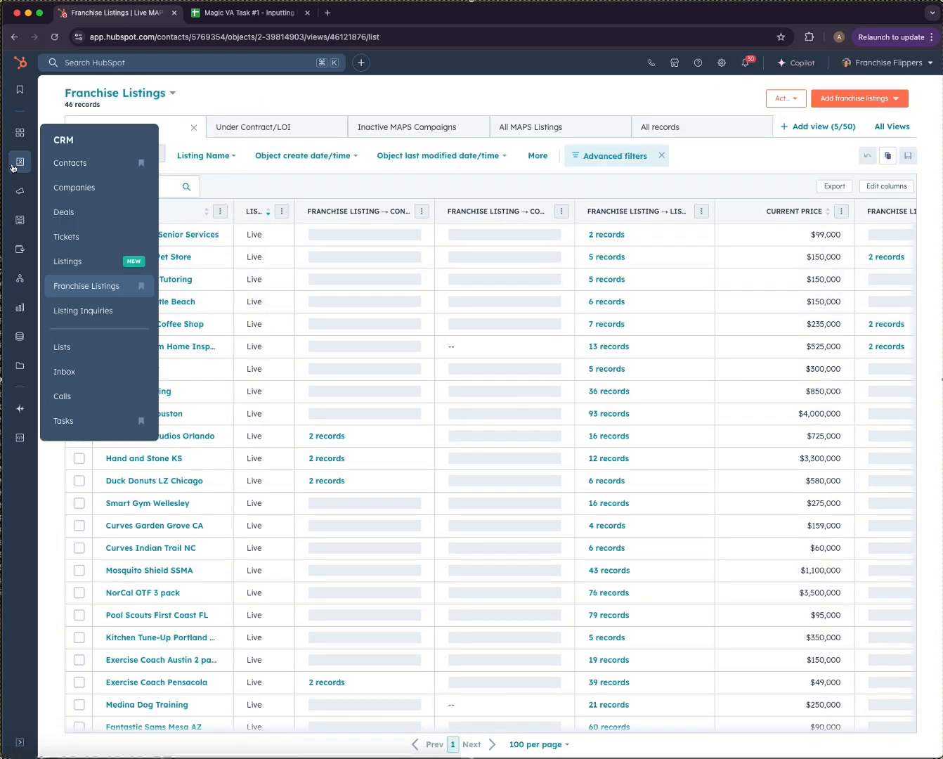
{"action": "left_click", "coordinate": [254, 21]}
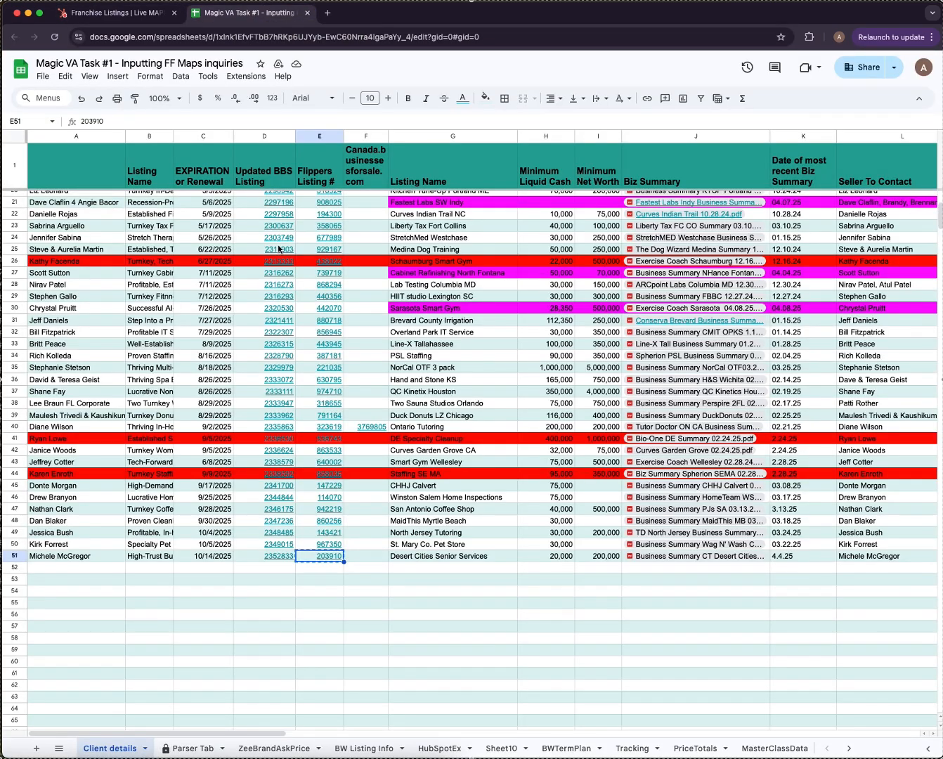
Dismiss the link preview and preview the Desert Cities Biz Summary file chip in J51.
{"action": "left_click", "coordinate": [444, 600]}
{"action": "scroll", "coordinate": [492, 569], "scroll_direction": "right", "scroll_amount": 6}
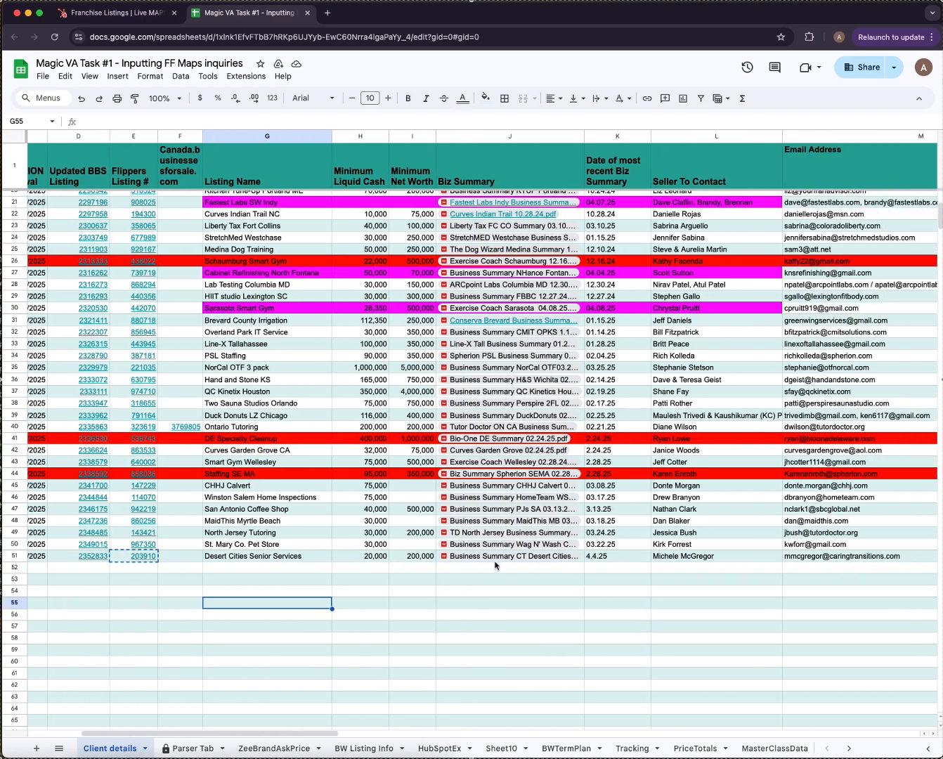
{"action": "scroll", "coordinate": [496, 560], "scroll_direction": "left", "scroll_amount": 6}
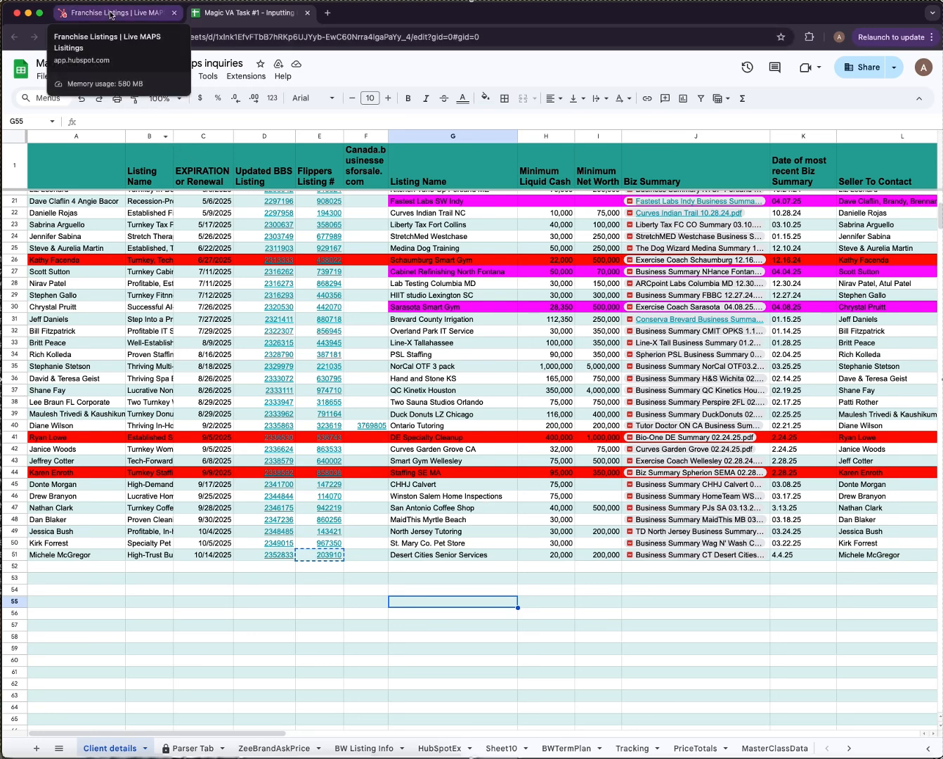
{"action": "left_click", "coordinate": [110, 14]}
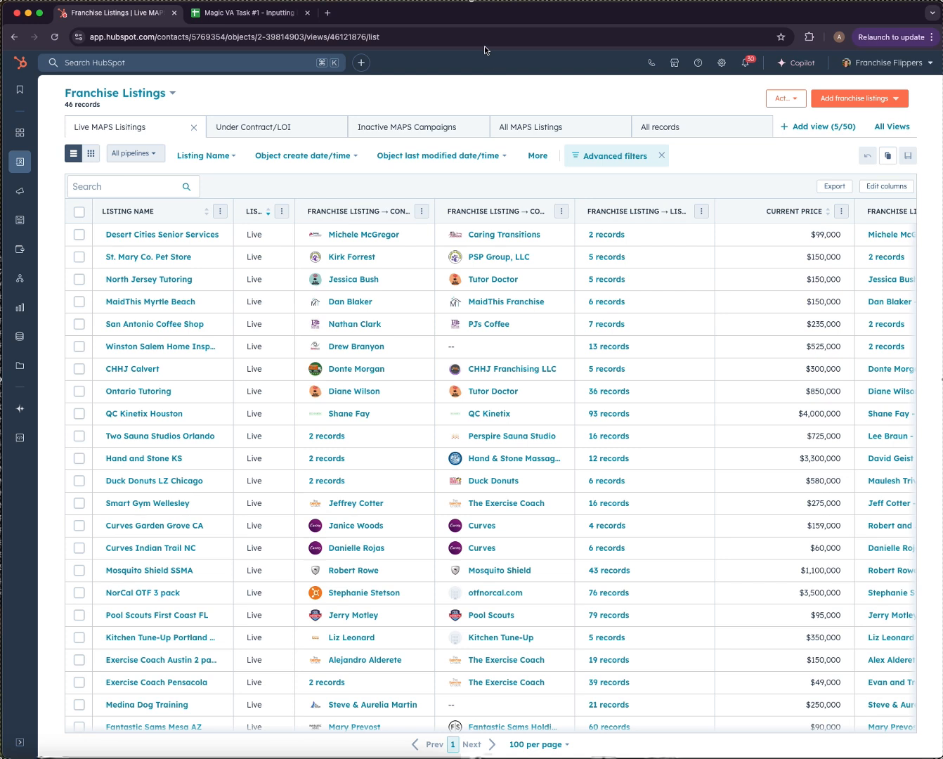
{"action": "left_click", "coordinate": [237, 18]}
{"action": "scroll", "coordinate": [579, 558], "scroll_direction": "right", "scroll_amount": 2}
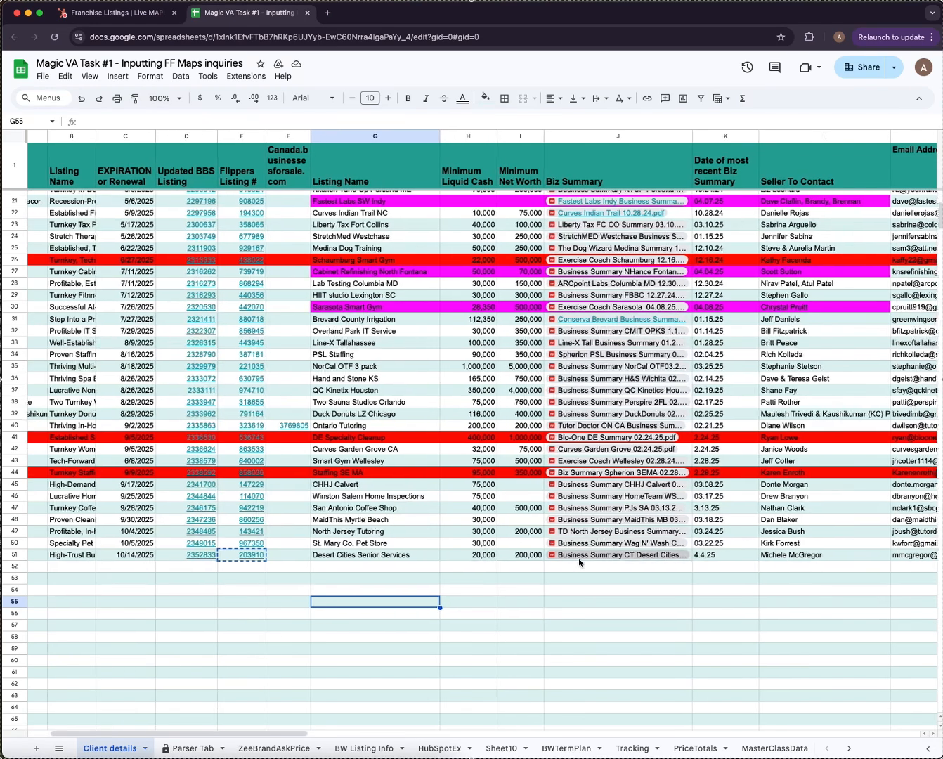
{"action": "scroll", "coordinate": [466, 562], "scroll_direction": "left", "scroll_amount": 2}
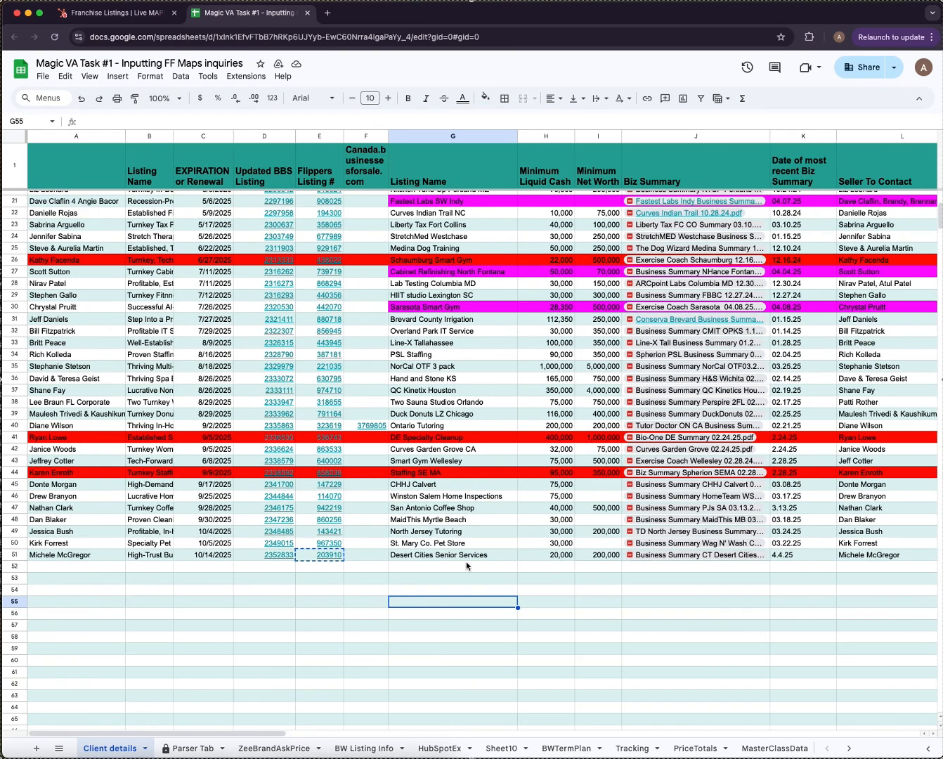
{"action": "left_click", "coordinate": [691, 555]}
Download Business Summary CT Desert Cities 4.4.25.pdf from Drive and show it in Downloads.
{"action": "left_click", "coordinate": [734, 578]}
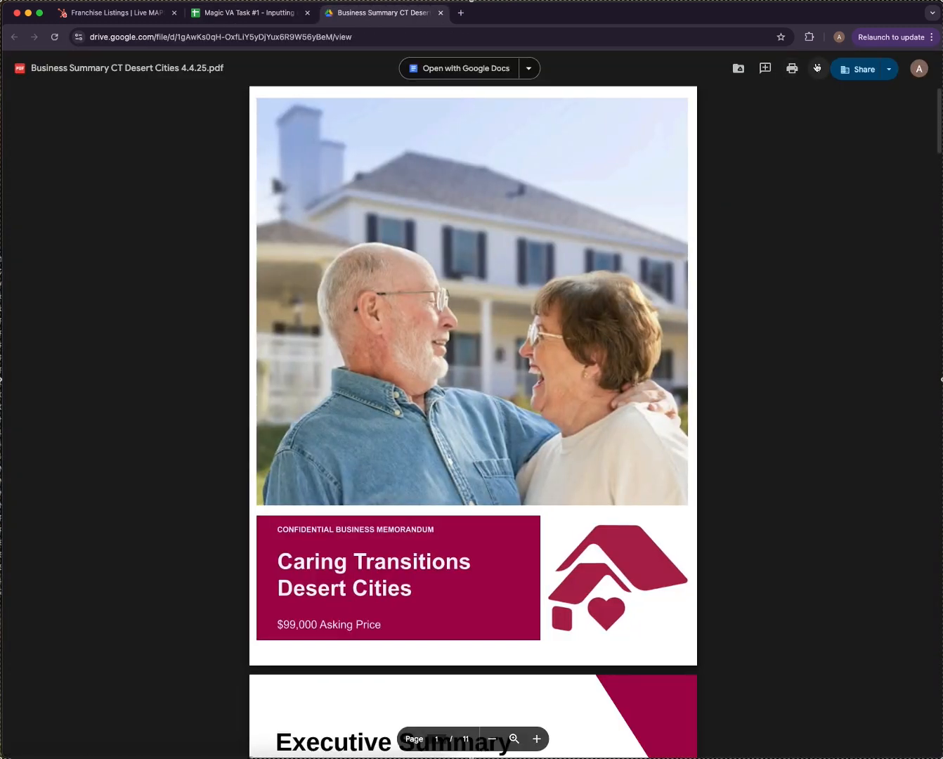
{"action": "left_click", "coordinate": [817, 69]}
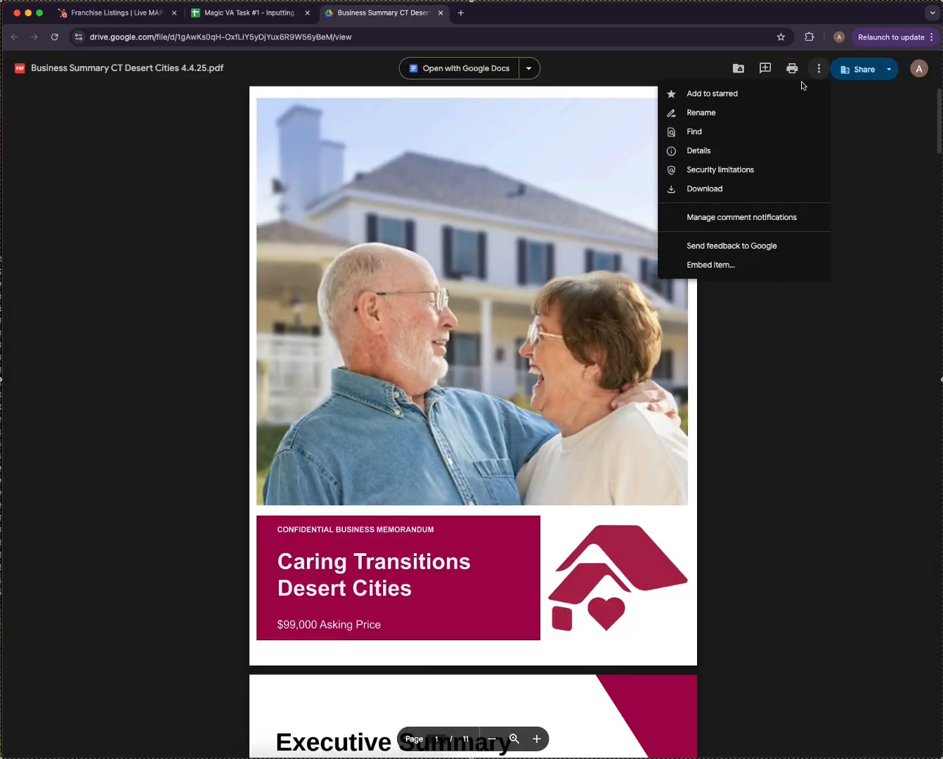
{"action": "left_click", "coordinate": [705, 189]}
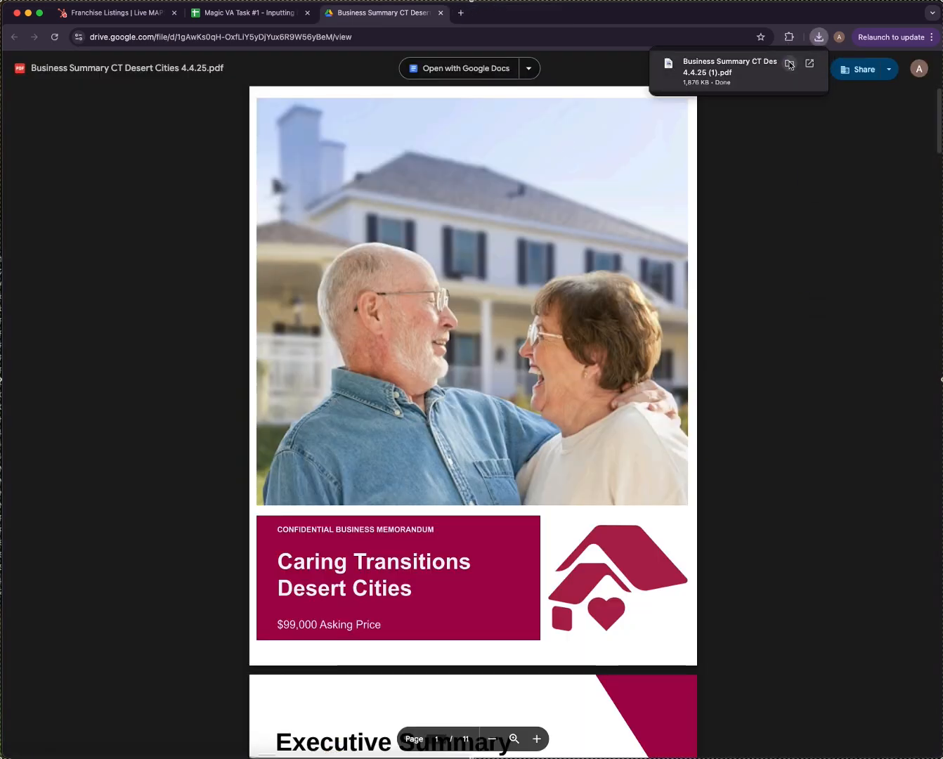
{"action": "left_click", "coordinate": [788, 64]}
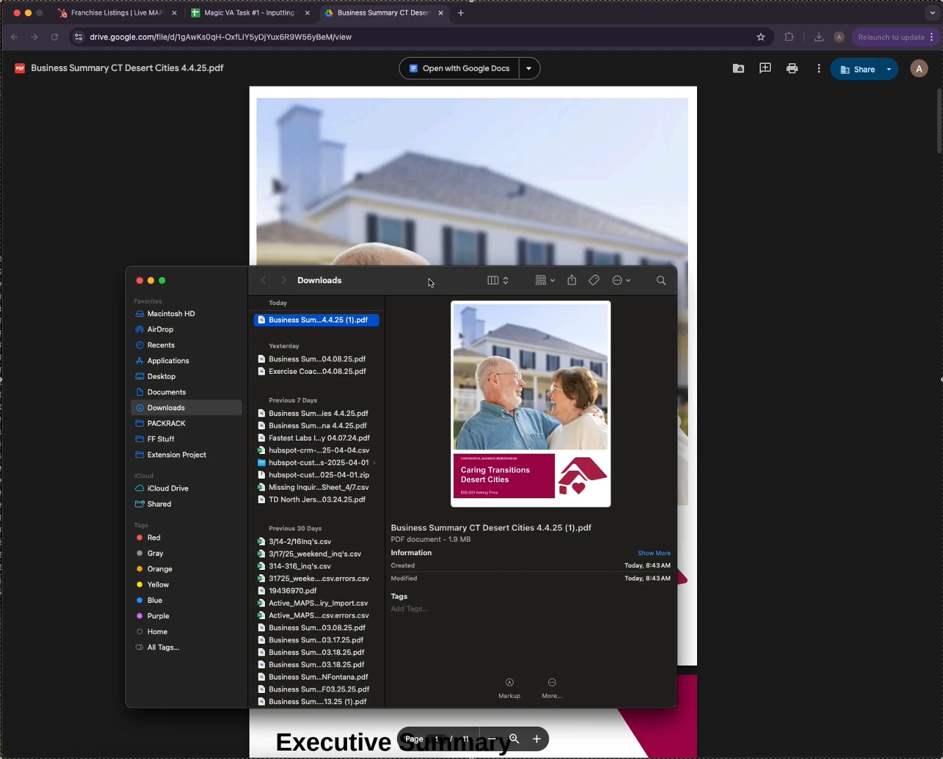
Rename the download to TEST_Business Summary CT Desert Cities 4.4.25.pdf and return to Franchise Listings.
{"action": "left_click_drag", "start_coordinate": [381, 316], "coordinate": [495, 317]}
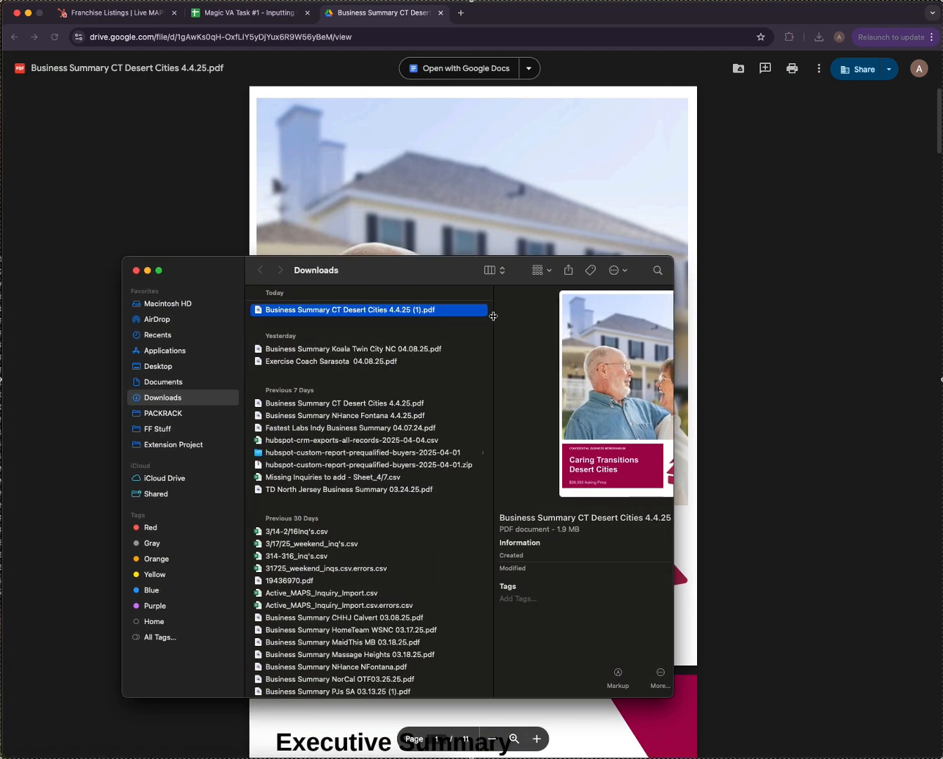
{"action": "right_click", "coordinate": [367, 312]}
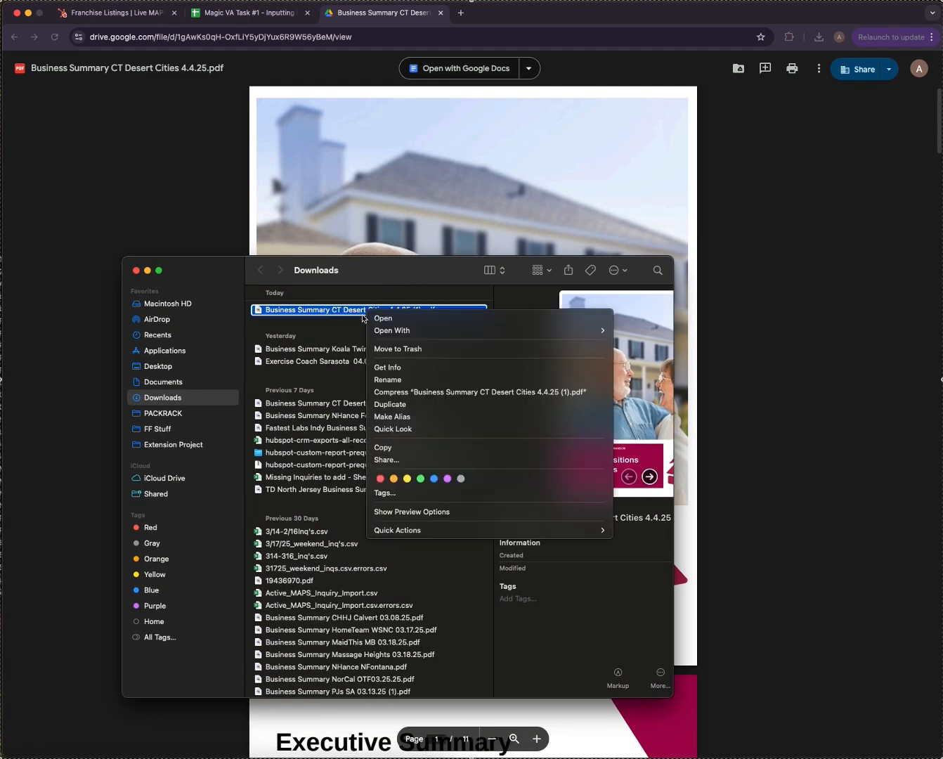
{"action": "left_click", "coordinate": [414, 379]}
{"action": "key", "text": "Left"}
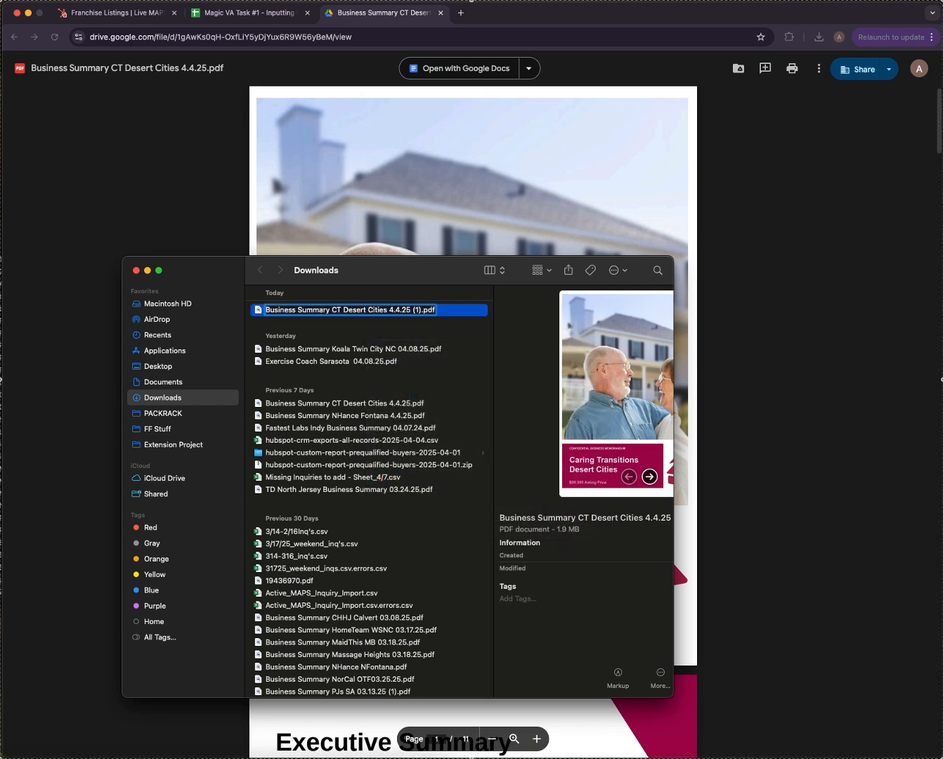
{"action": "type", "text": "TEST_"}
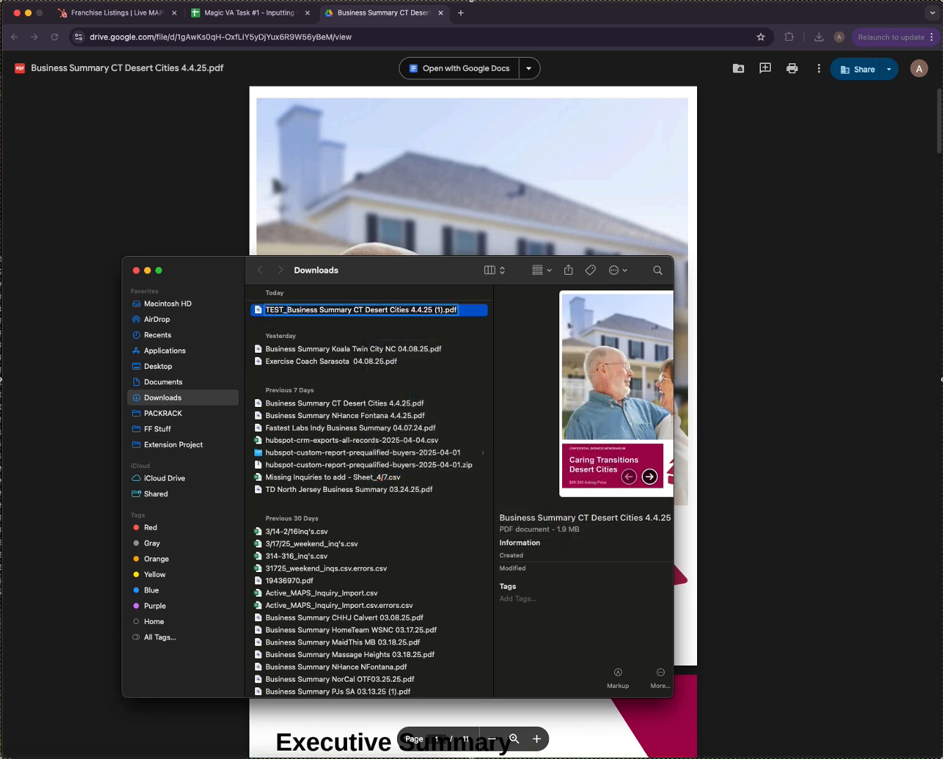
{"action": "left_click", "coordinate": [441, 310]}
{"action": "key", "text": "BackSpace"}
{"action": "key", "text": "BackSpace"}
{"action": "key", "text": "BackSpace"}
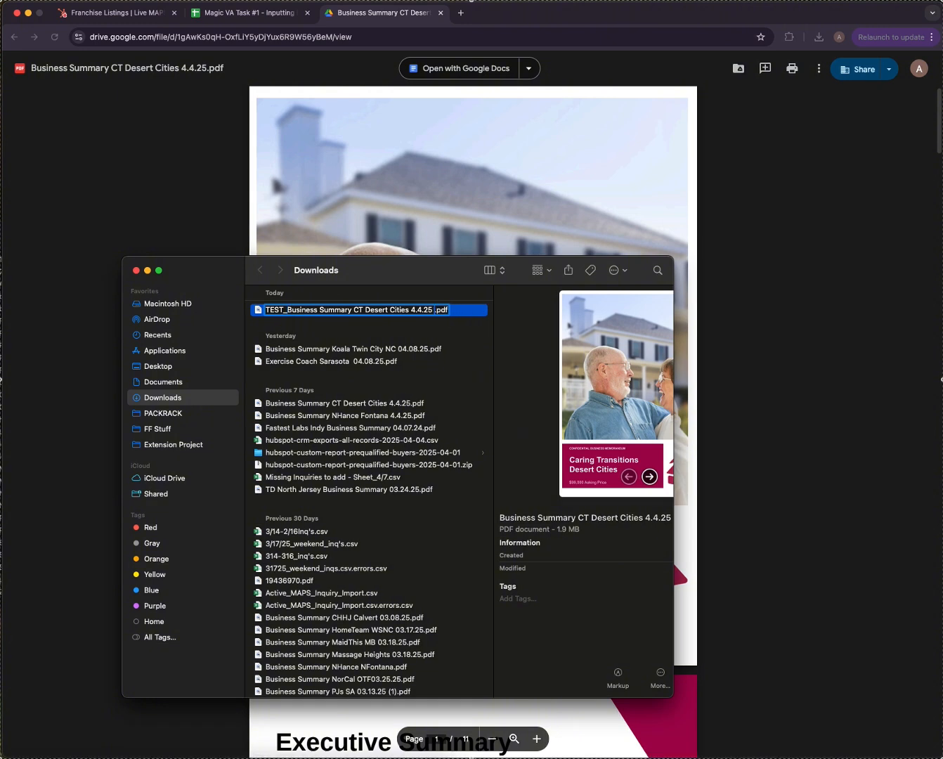
{"action": "key", "text": "BackSpace"}
{"action": "key", "text": "Return"}
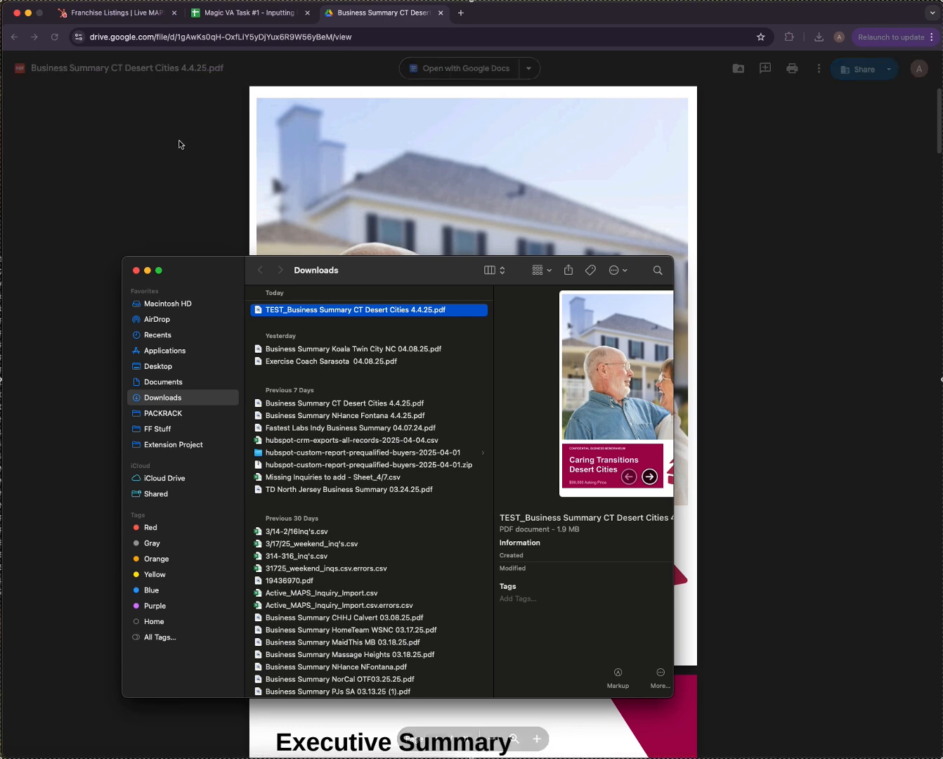
{"action": "left_click", "coordinate": [162, 79]}
{"action": "left_click", "coordinate": [127, 18]}
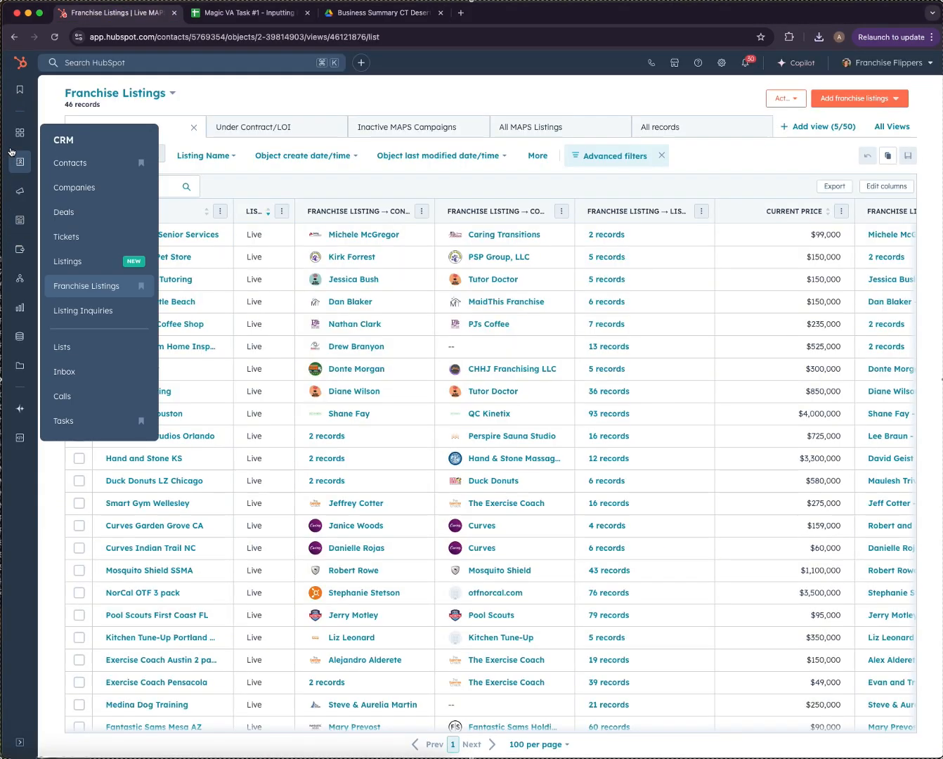
Open the HubSpot Files library in a new tab and enter the MAPS Business Summaries folder.
{"action": "mouse_move", "coordinate": [14, 276]}
{"action": "mouse_move", "coordinate": [31, 378]}
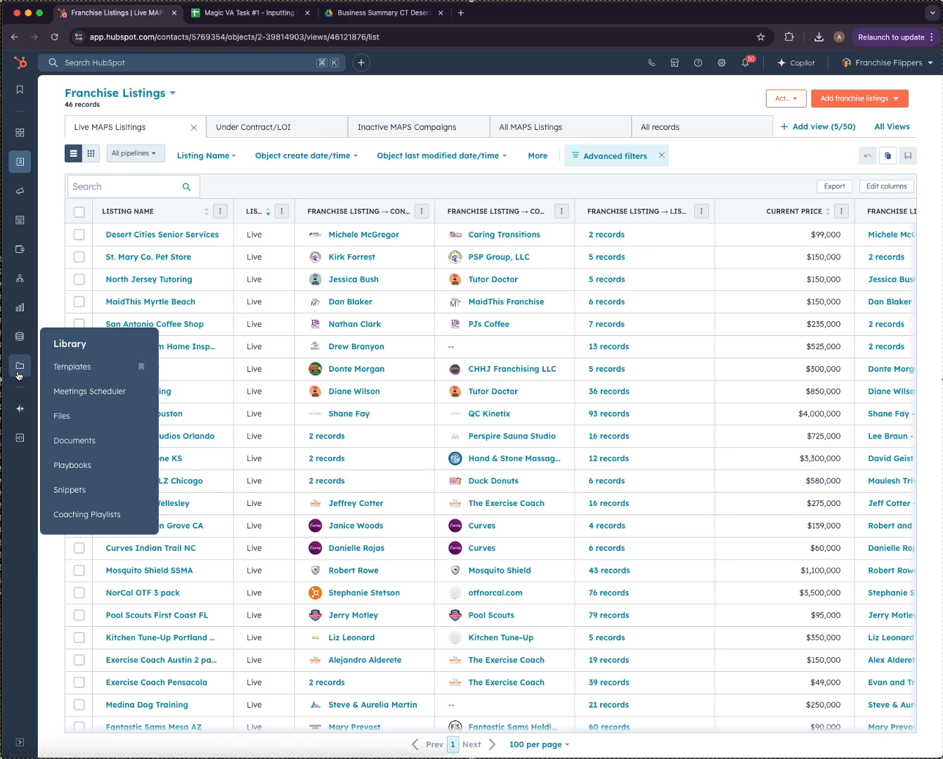
{"action": "right_click", "coordinate": [83, 417]}
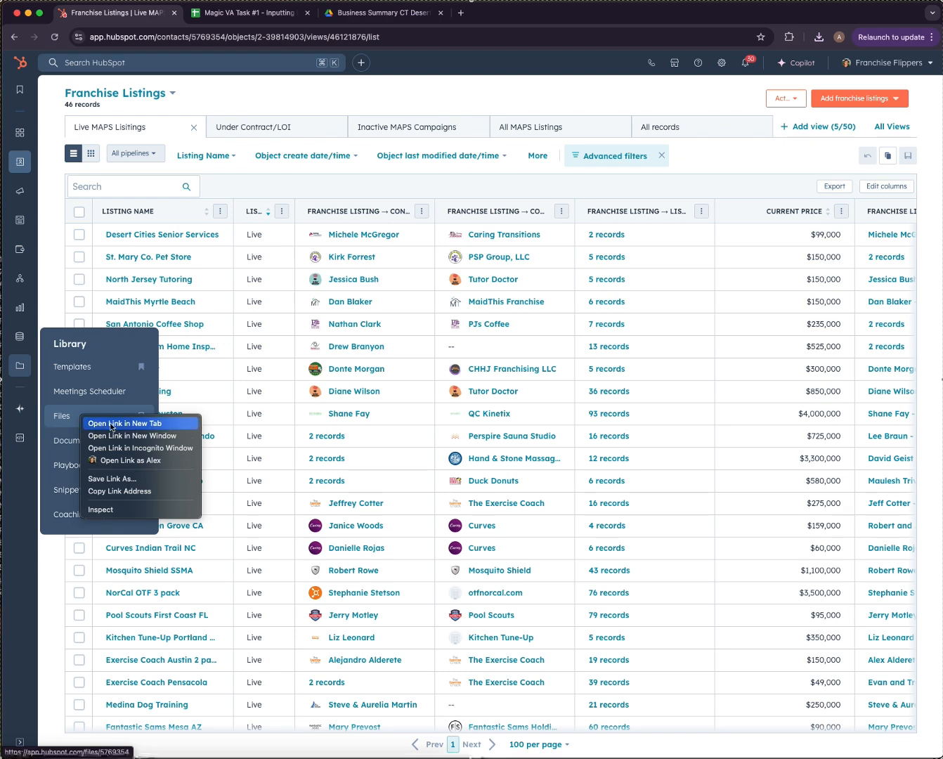
{"action": "left_click", "coordinate": [113, 423]}
{"action": "left_click", "coordinate": [209, 19]}
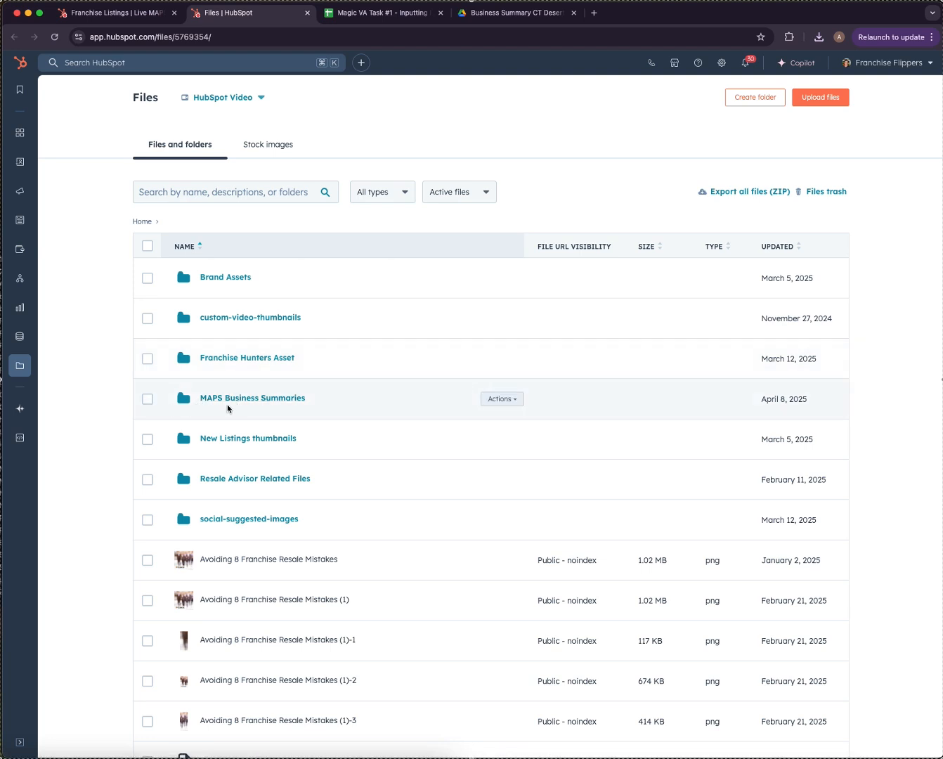
{"action": "left_click", "coordinate": [276, 398]}
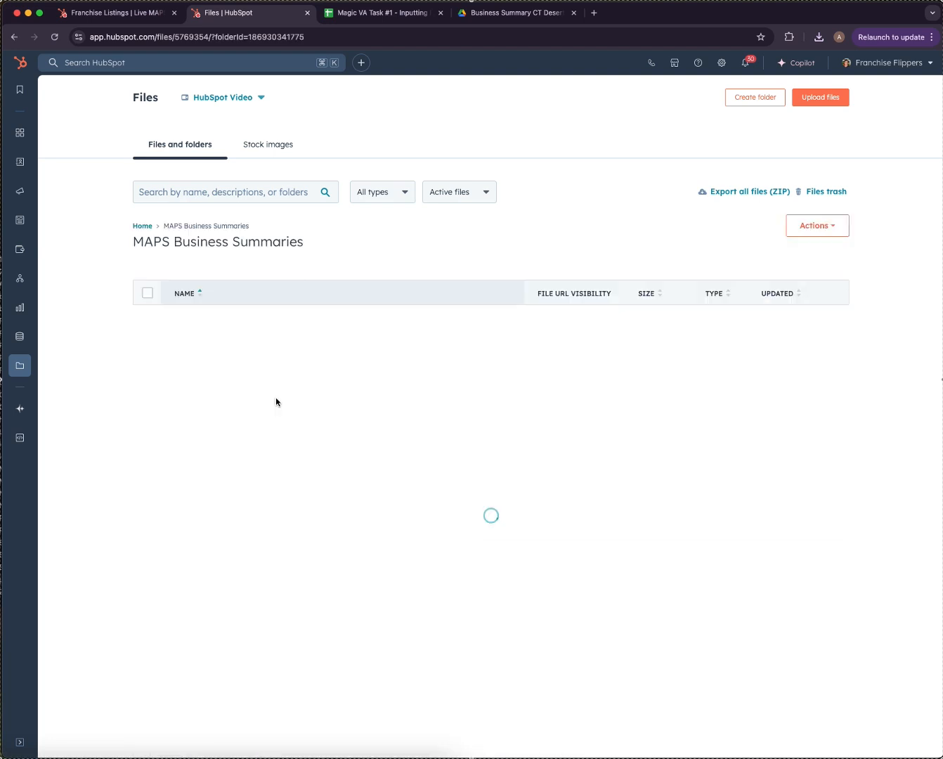
Upload TEST_Business Summary CT Desert Cities 4.4.25.pdf from Downloads into the folder.
{"action": "left_click", "coordinate": [820, 97]}
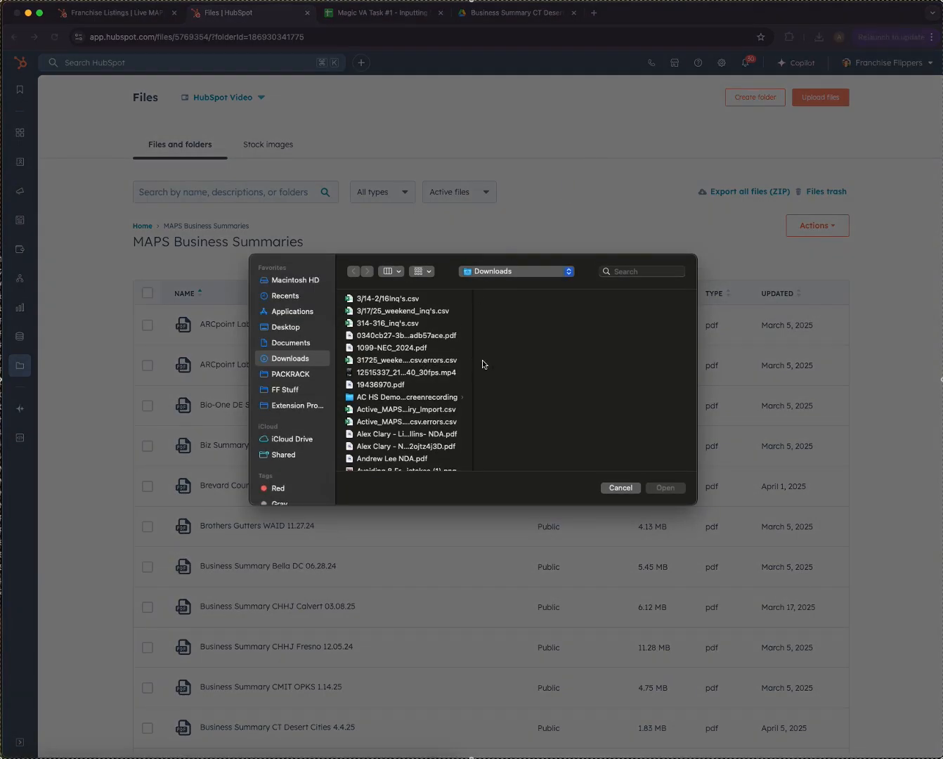
{"action": "left_click_drag", "start_coordinate": [472, 363], "coordinate": [572, 363]}
{"action": "scroll", "coordinate": [443, 383], "scroll_direction": "down", "scroll_amount": 15}
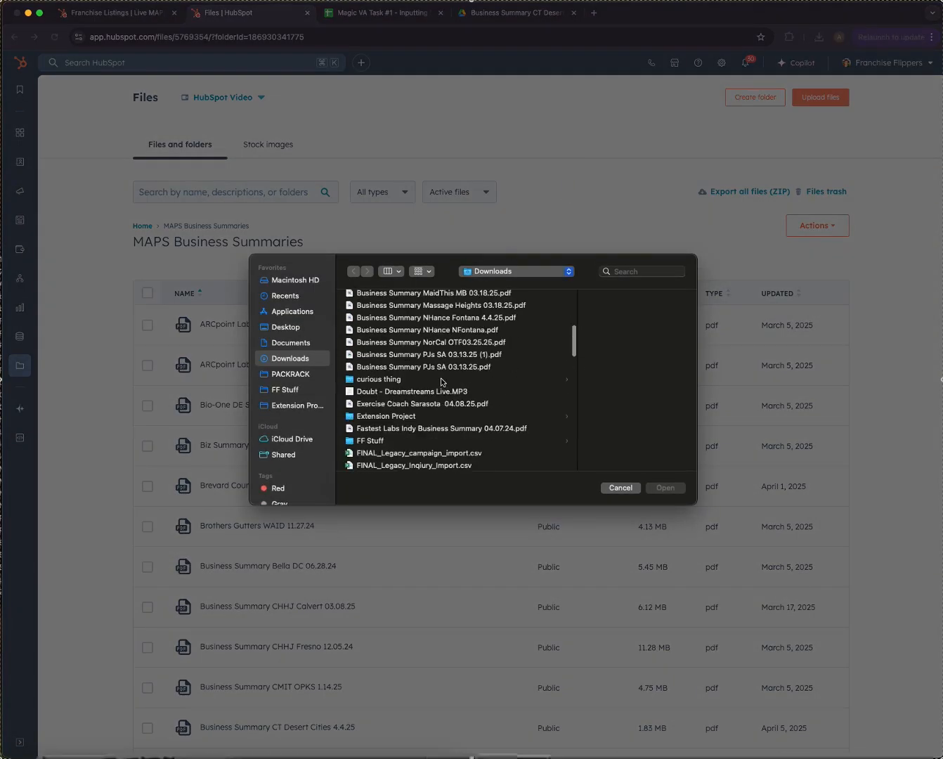
{"action": "scroll", "coordinate": [437, 388], "scroll_direction": "down", "scroll_amount": 5}
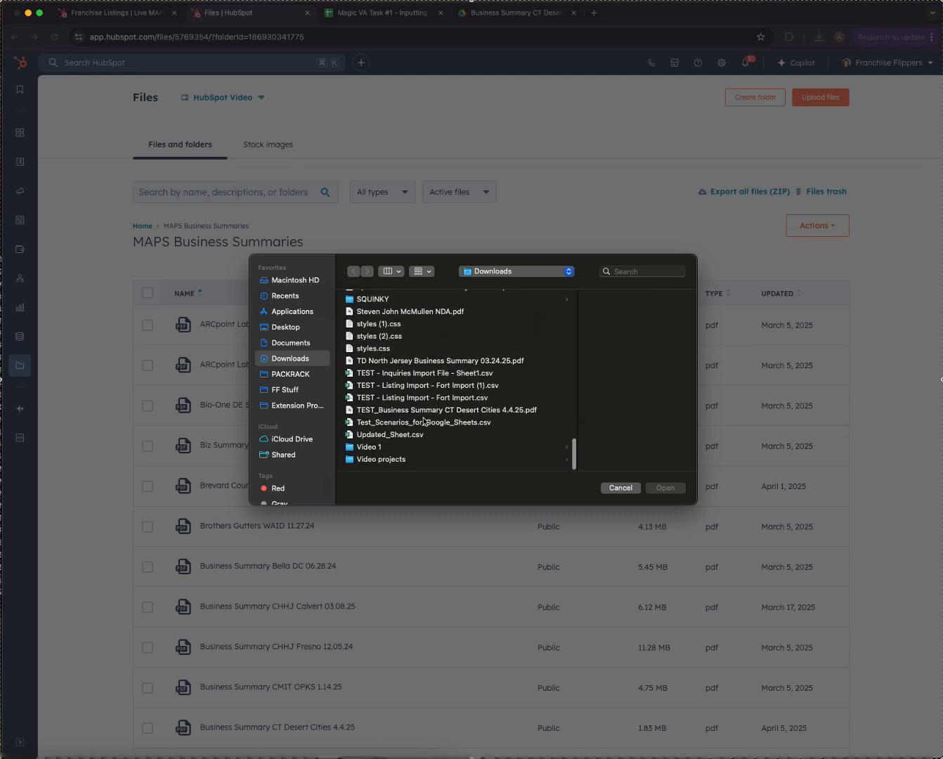
{"action": "left_click", "coordinate": [429, 411]}
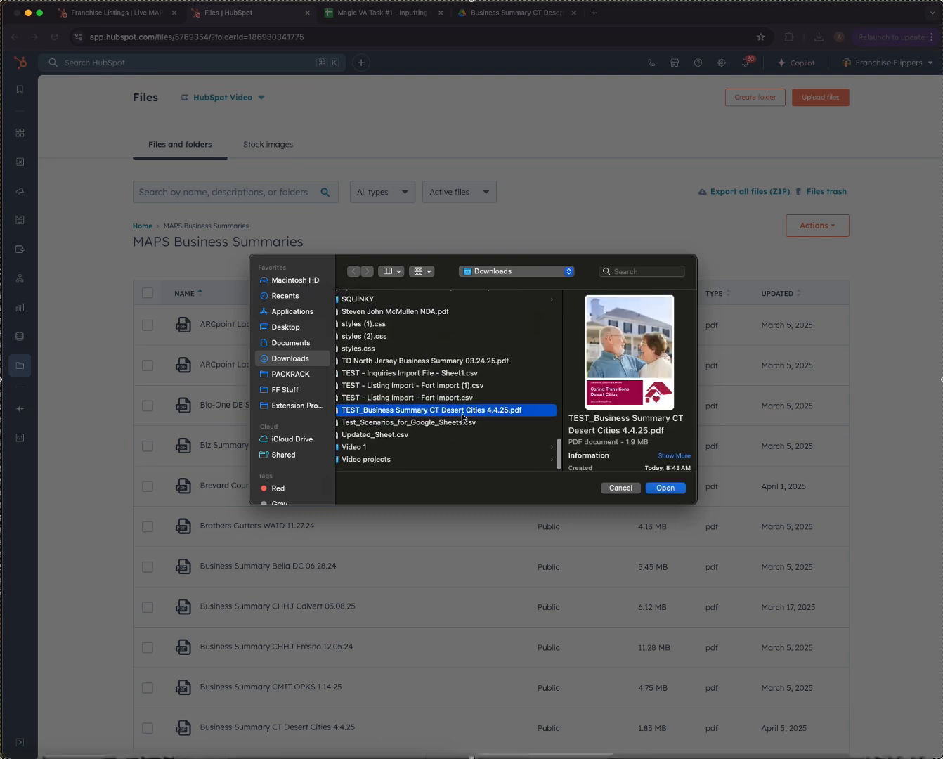
{"action": "scroll", "coordinate": [465, 419], "scroll_direction": "left", "scroll_amount": 2}
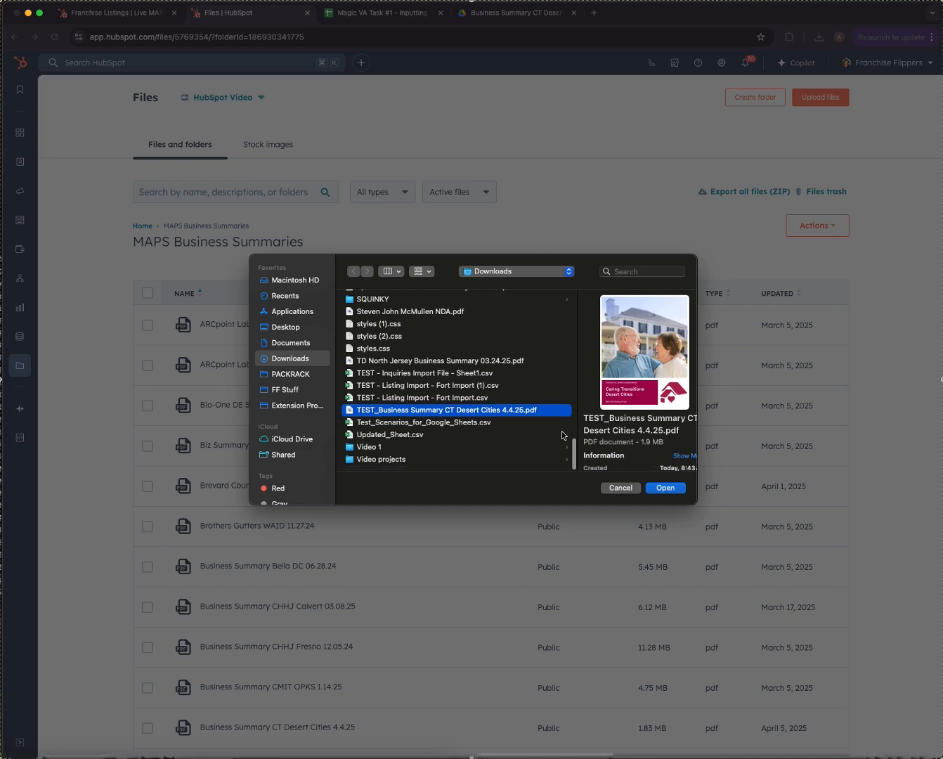
{"action": "left_click", "coordinate": [664, 488]}
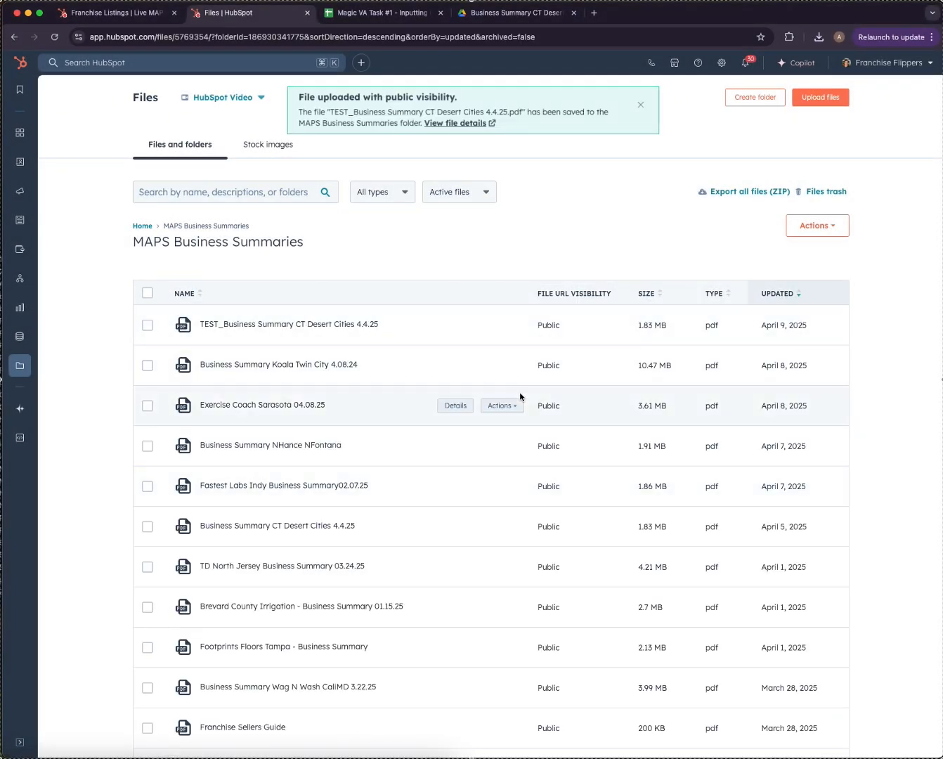
{"action": "left_click", "coordinate": [117, 14]}
Reorder the browser tabs and start a new franchise listing via Add franchise listings > Create new.
{"action": "left_click_drag", "start_coordinate": [247, 12], "coordinate": [162, 14]}
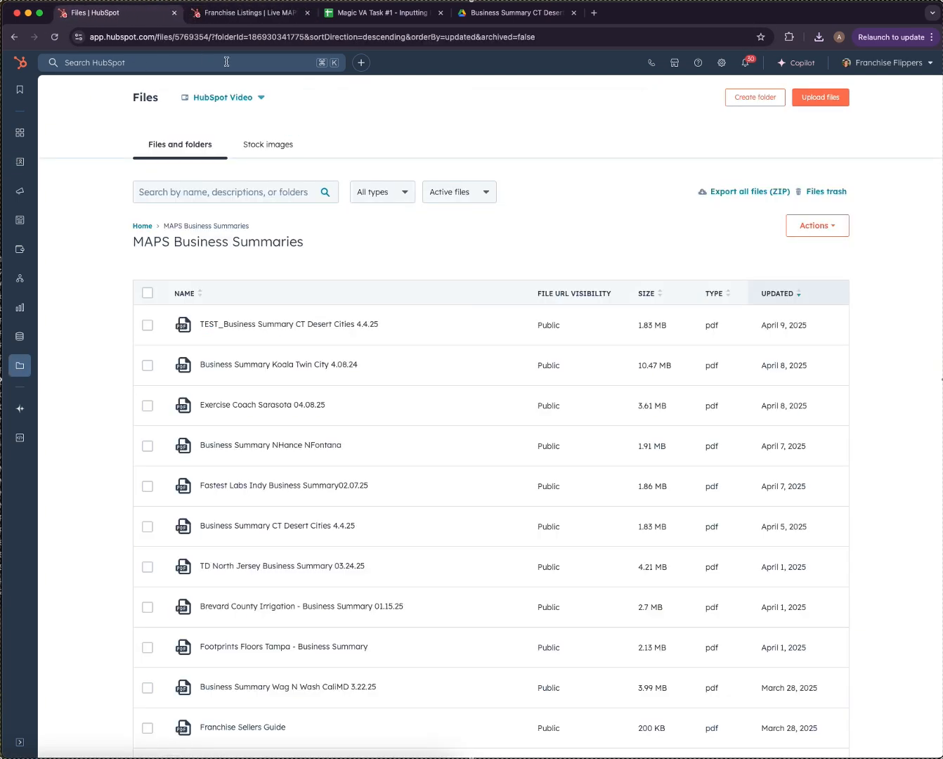
{"action": "left_click", "coordinate": [257, 13]}
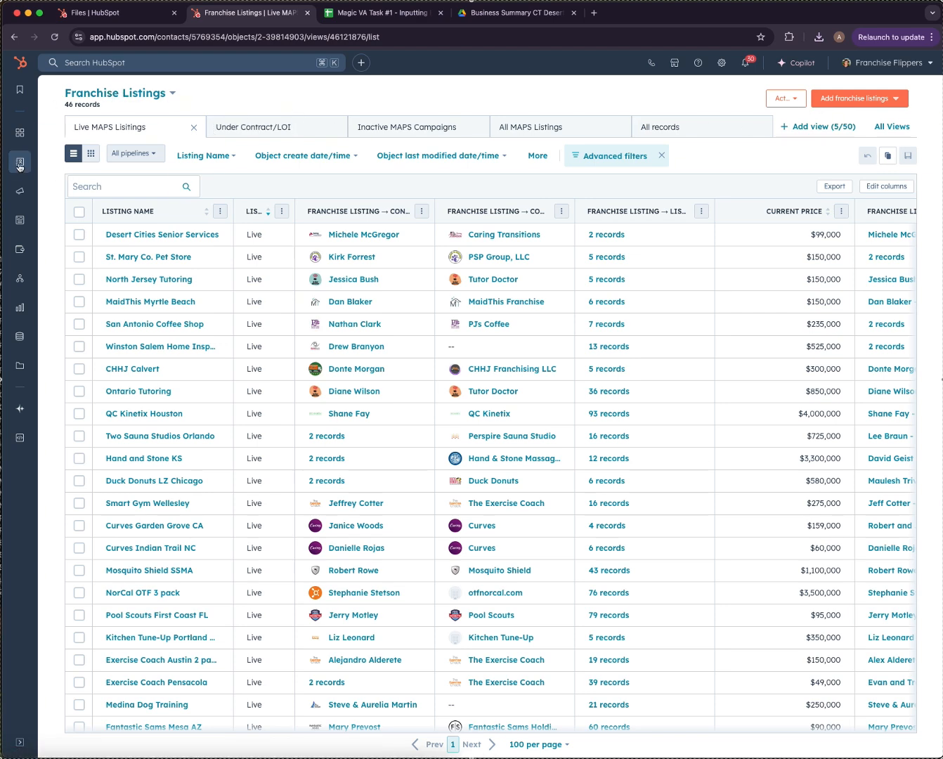
{"action": "left_click", "coordinate": [890, 99]}
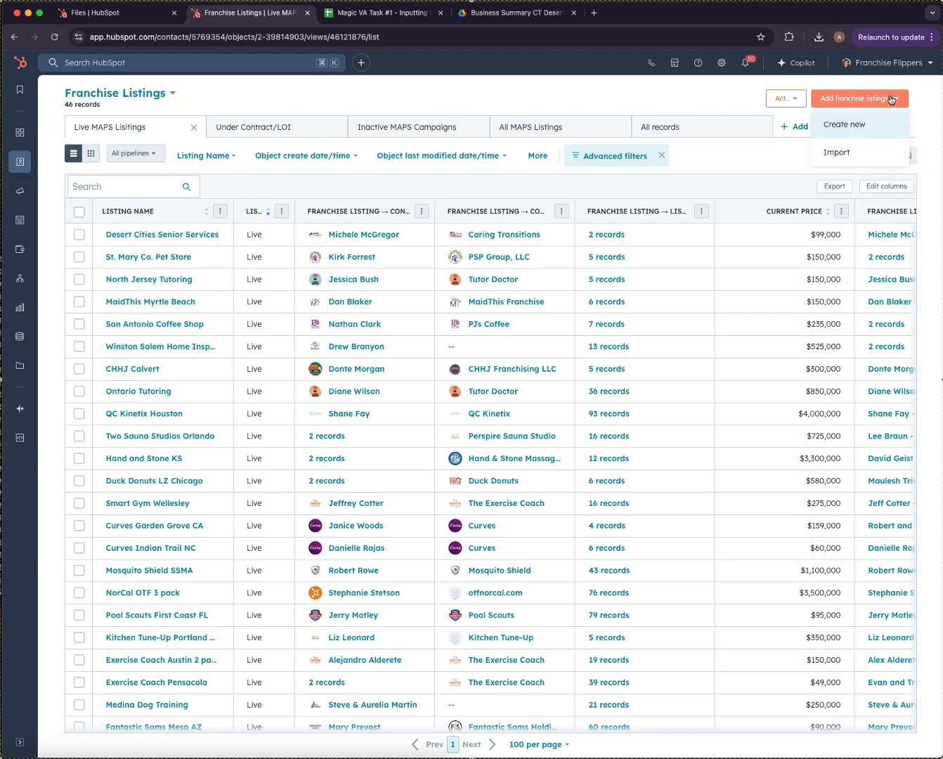
{"action": "left_click", "coordinate": [849, 125]}
{"action": "scroll", "coordinate": [767, 333], "scroll_direction": "down", "scroll_amount": 10}
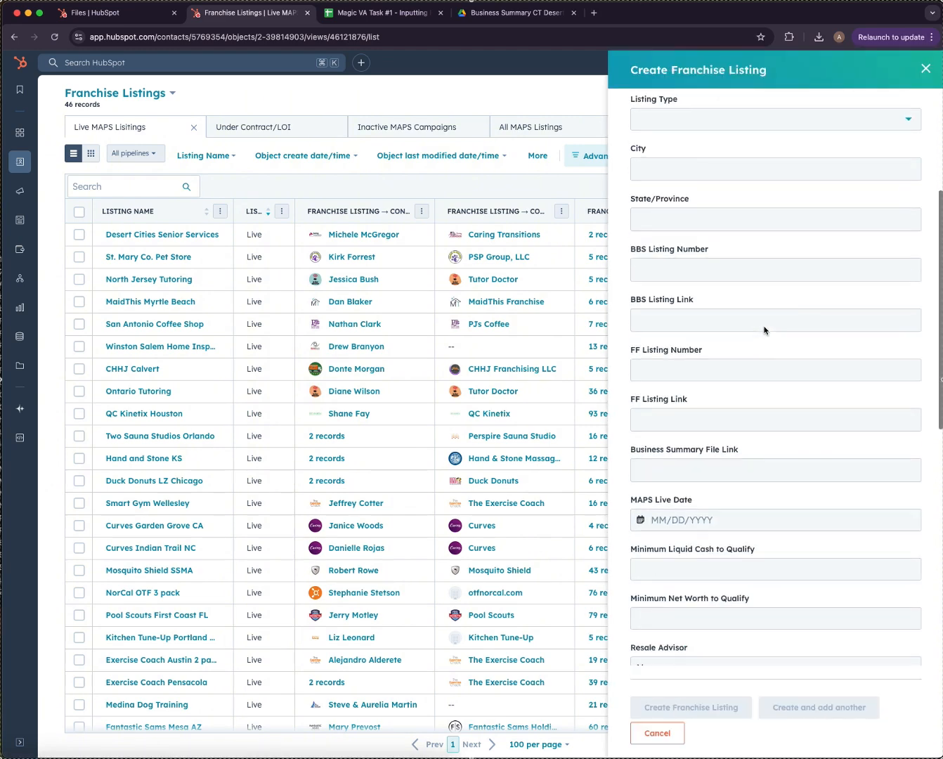
{"action": "scroll", "coordinate": [766, 321], "scroll_direction": "up", "scroll_amount": 10}
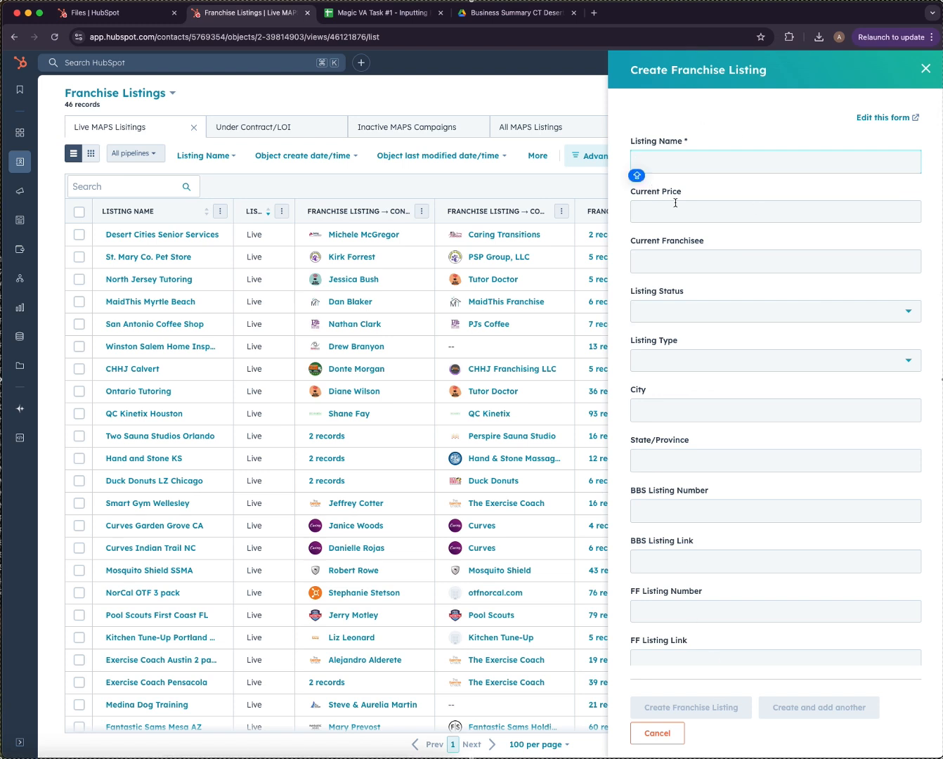
{"action": "key", "text": "Caps_Lock"}
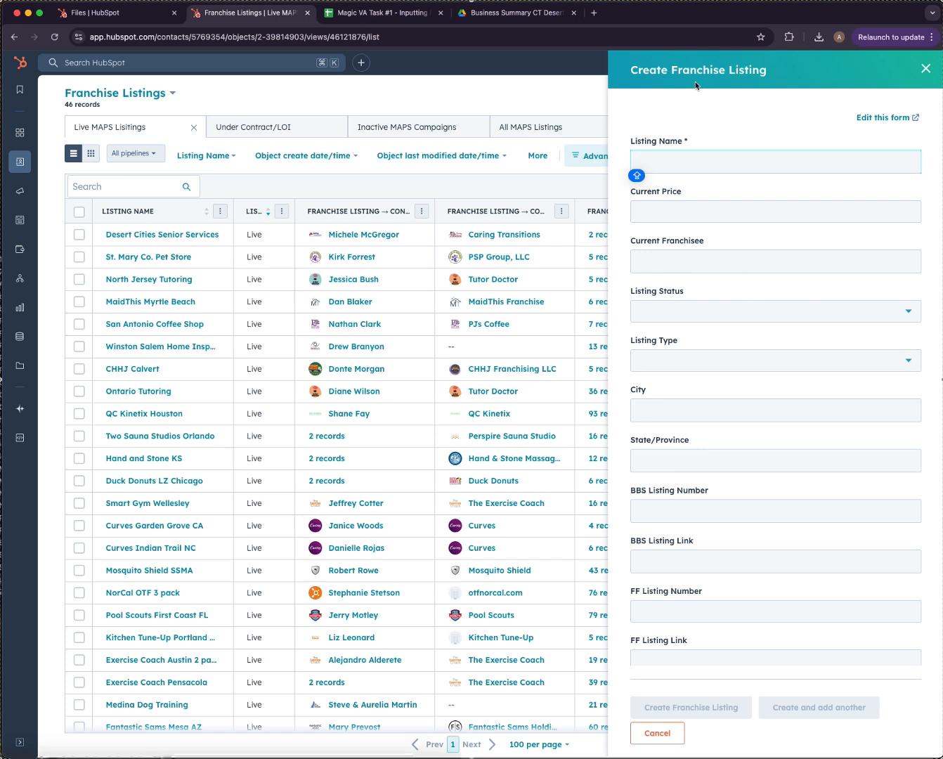
Name the listing 'Test - Desert Cities Senior Services', copying the name from the spreadsheet.
{"action": "left_click", "coordinate": [384, 15]}
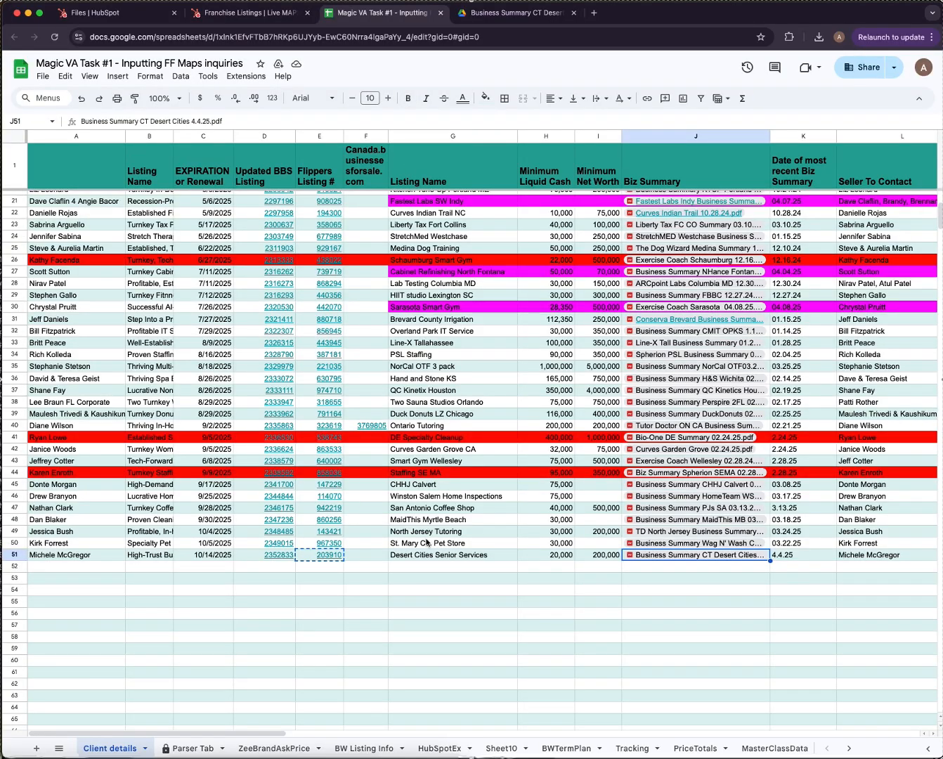
{"action": "left_click", "coordinate": [466, 555]}
{"action": "key", "text": "ctrl+c"}
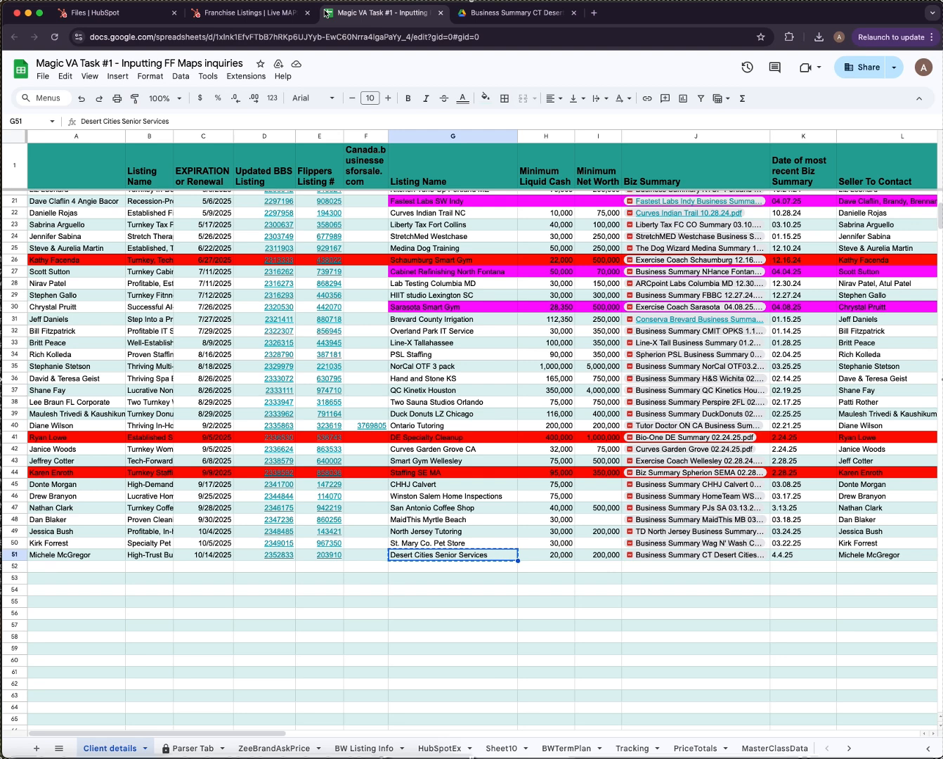
{"action": "left_click", "coordinate": [261, 14]}
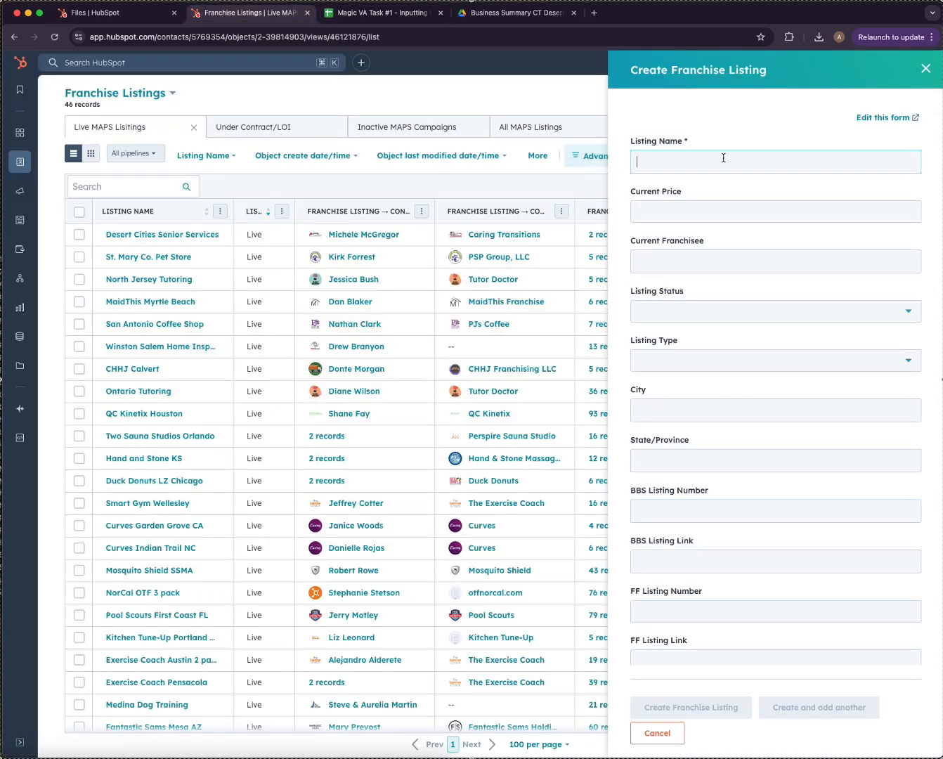
{"action": "type", "text": "TEst"}
{"action": "key", "text": "BackSpace"}
{"action": "key", "text": "BackSpace"}
{"action": "key", "text": "BackSpace"}
{"action": "type", "text": "e"}
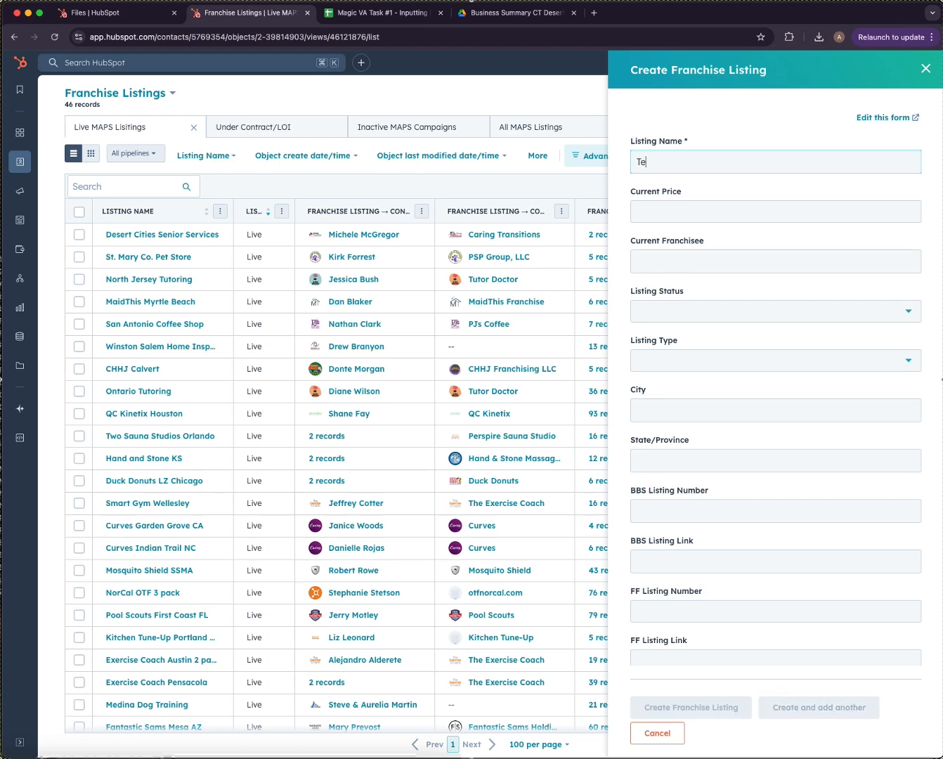
{"action": "type", "text": "st -"}
{"action": "key", "text": "super+v"}
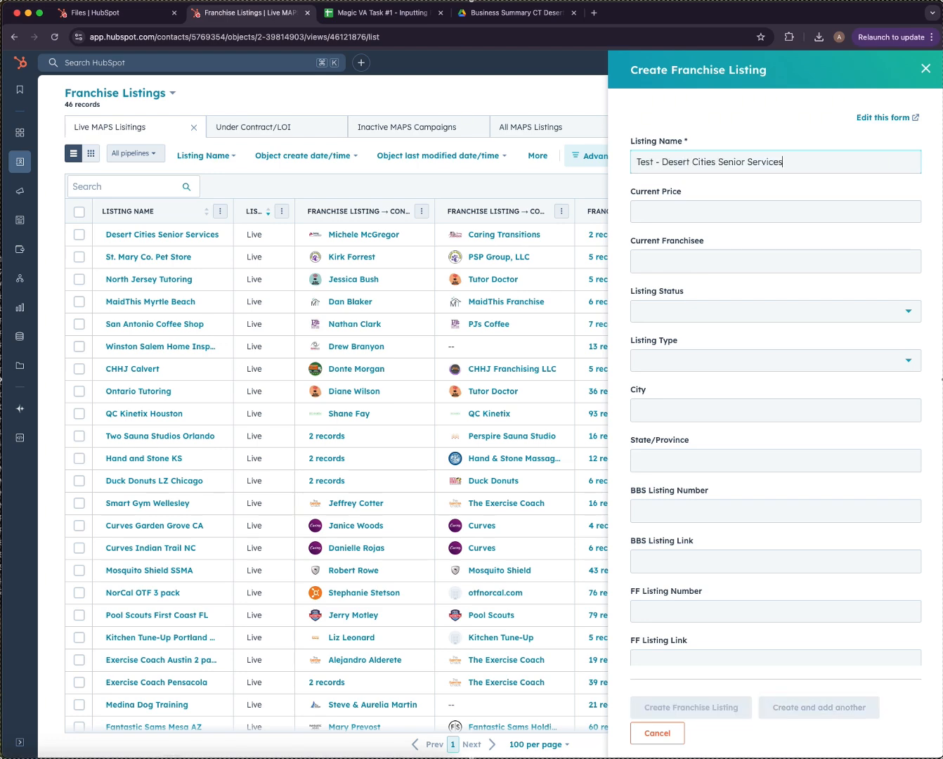
Enter the current franchisee's name, set Listing Status to Live and Listing Type to MAPS.
{"action": "scroll", "coordinate": [777, 190], "scroll_direction": "down", "scroll_amount": 3}
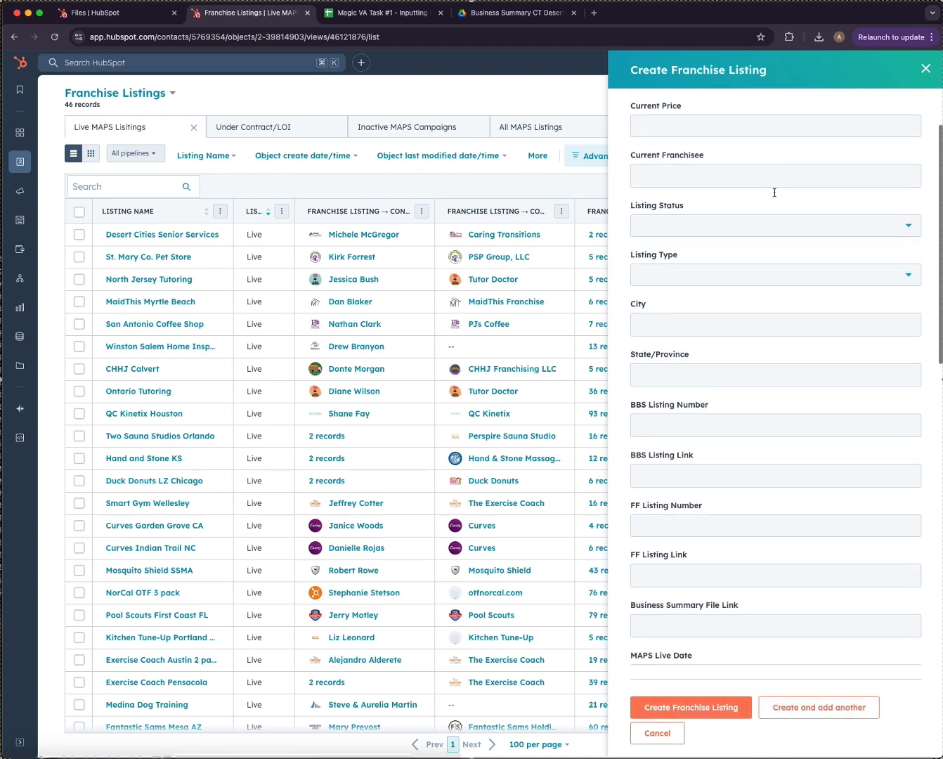
{"action": "left_click", "coordinate": [751, 167]}
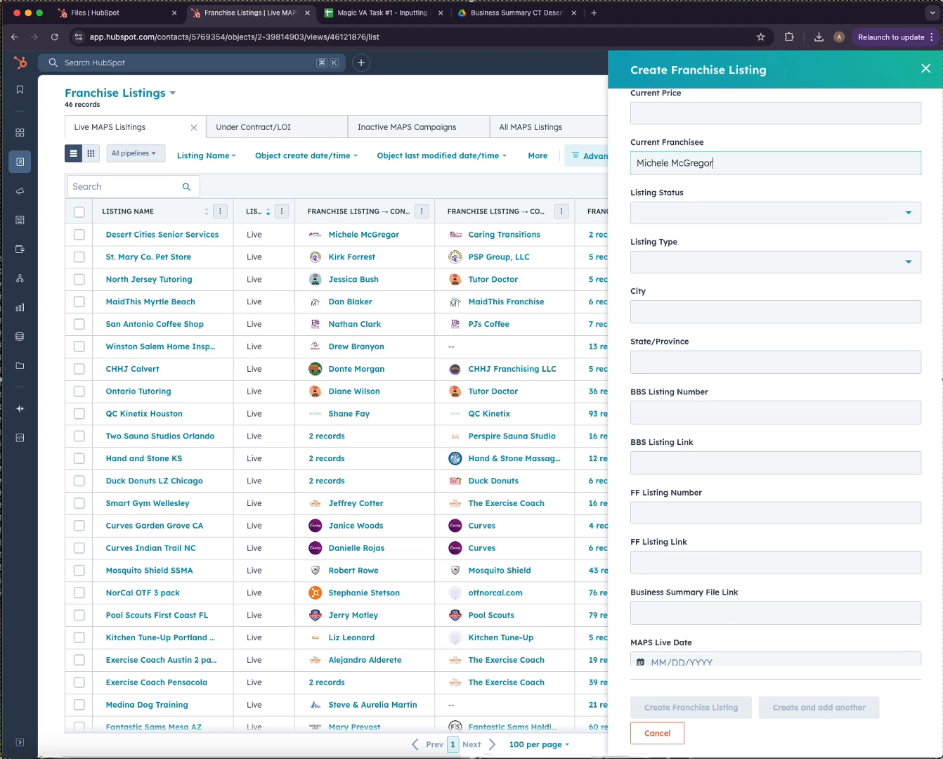
{"action": "left_click", "coordinate": [752, 212]}
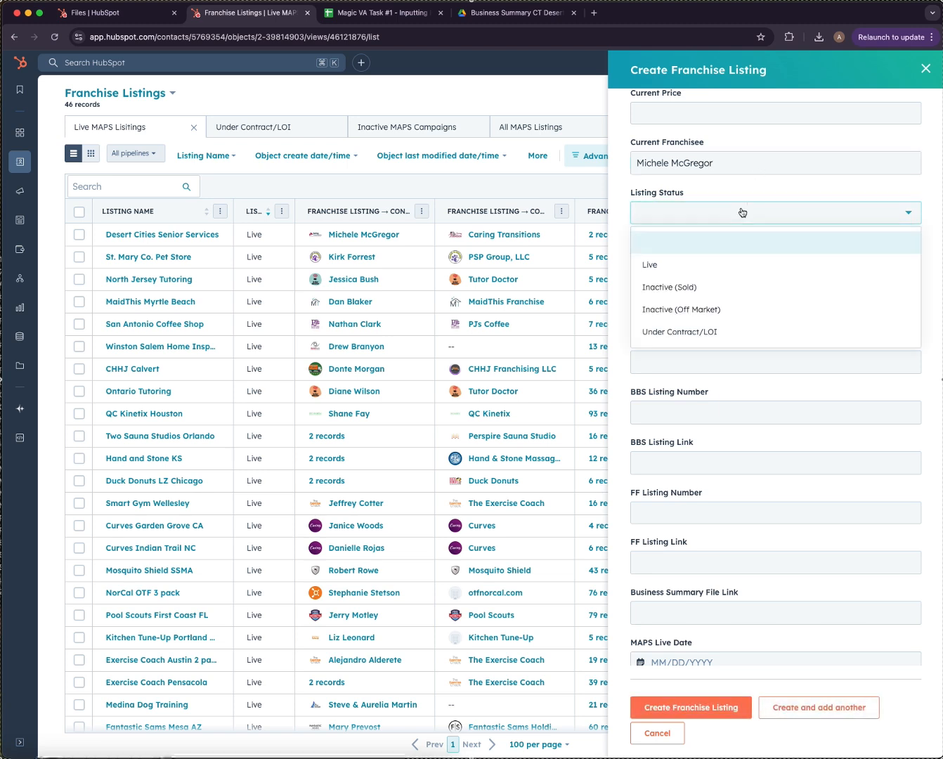
{"action": "left_click", "coordinate": [717, 265]}
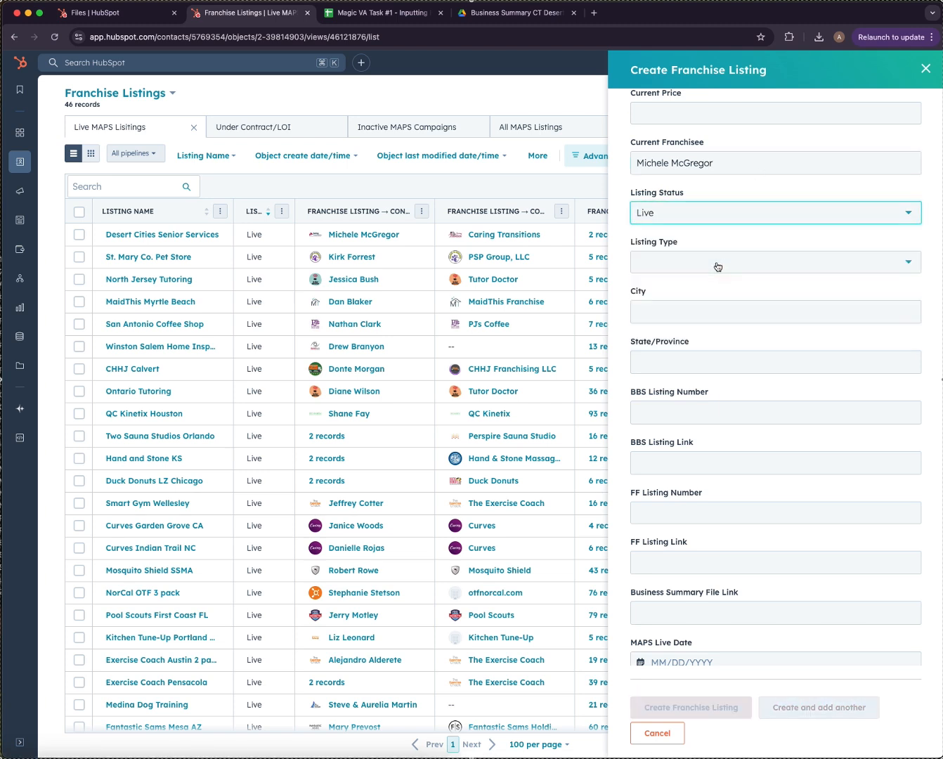
{"action": "left_click", "coordinate": [717, 267]}
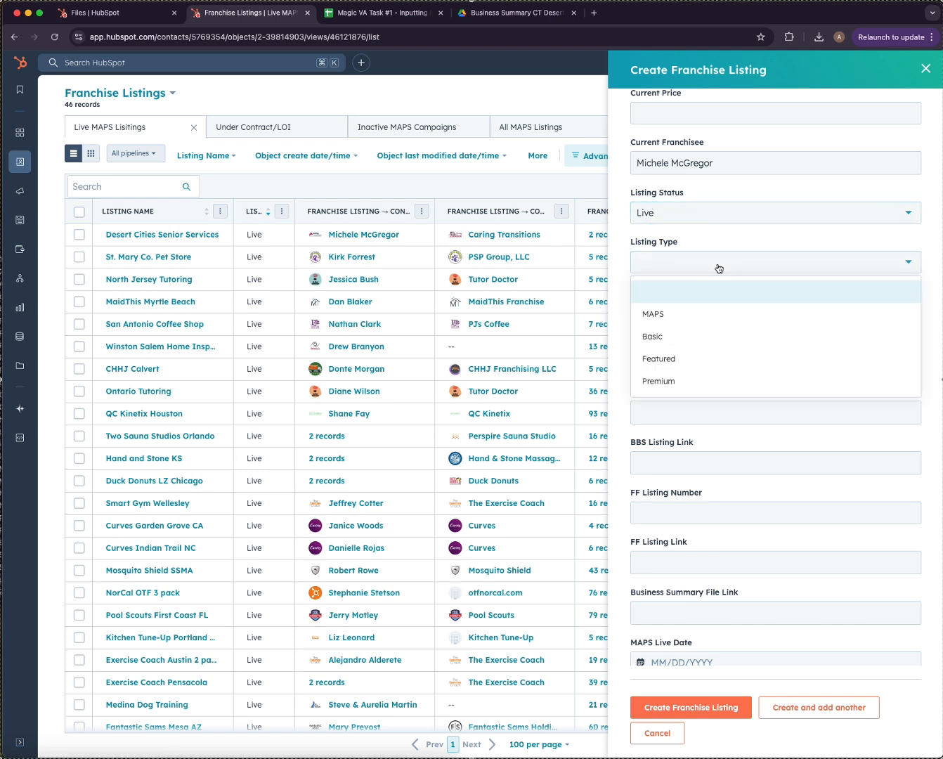
{"action": "left_click", "coordinate": [677, 321]}
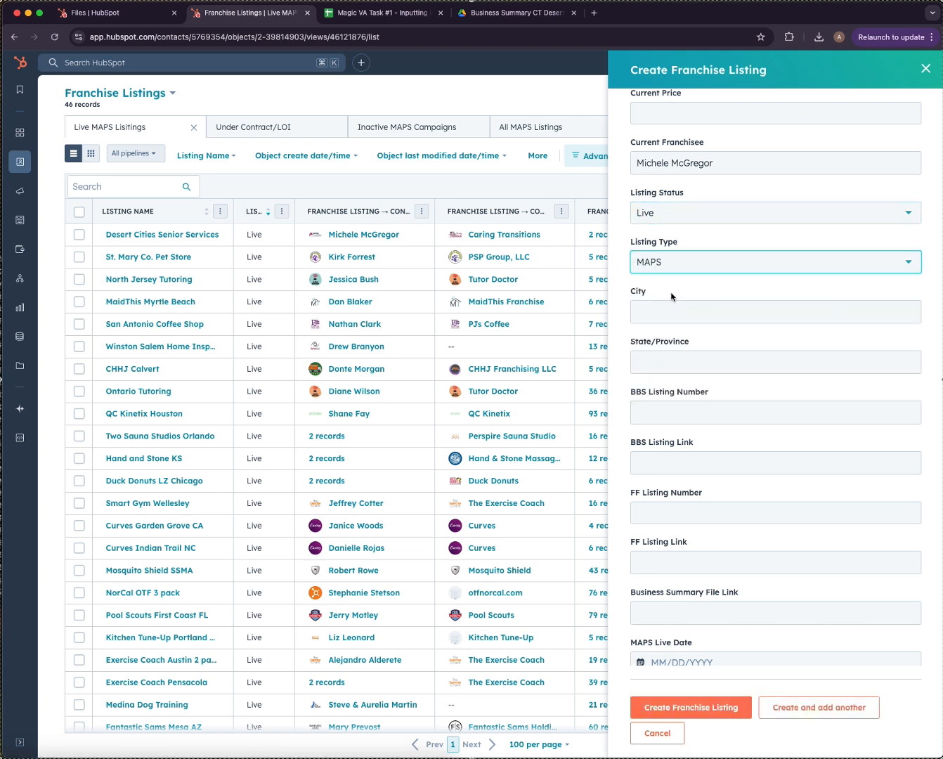
{"action": "scroll", "coordinate": [685, 295], "scroll_direction": "down", "scroll_amount": 2}
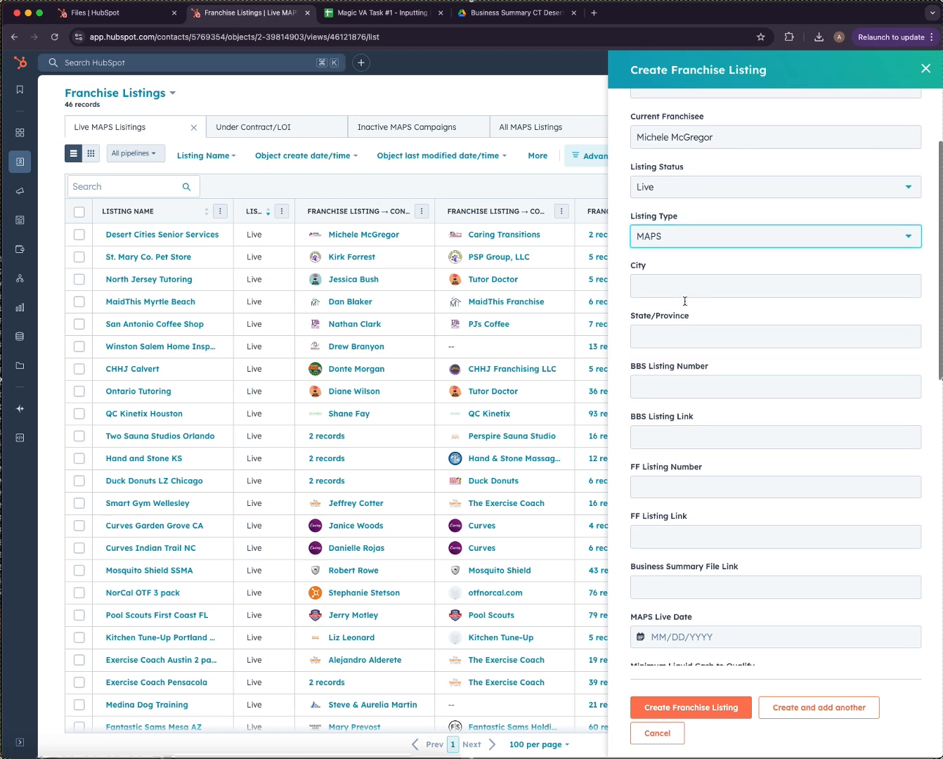
{"action": "scroll", "coordinate": [672, 324], "scroll_direction": "down", "scroll_amount": 5}
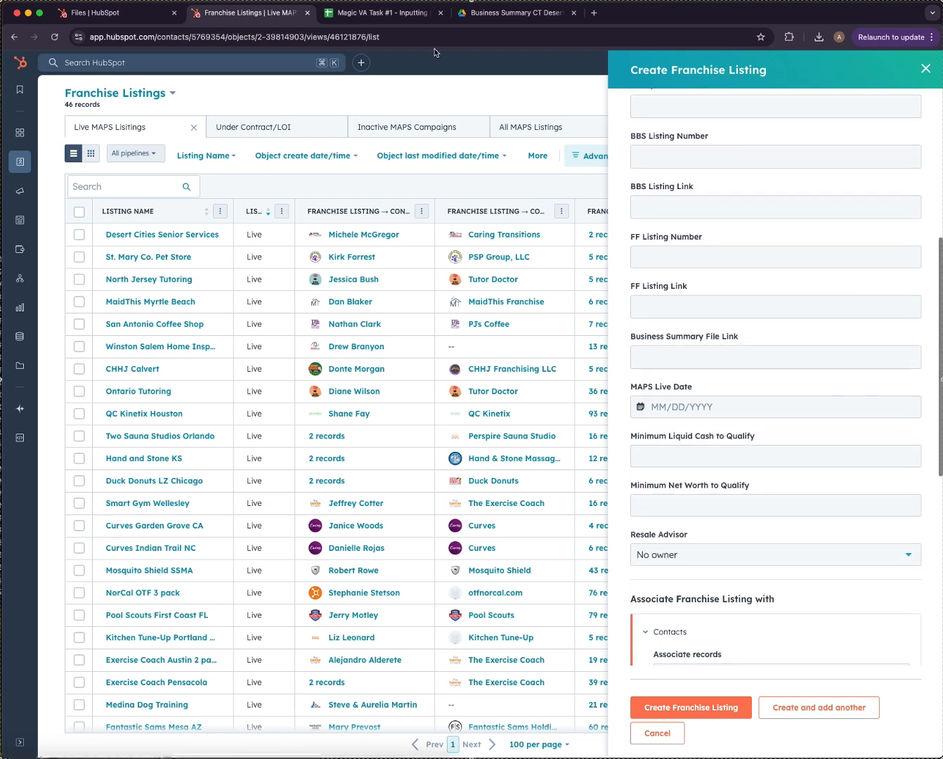
{"action": "left_click", "coordinate": [379, 12]}
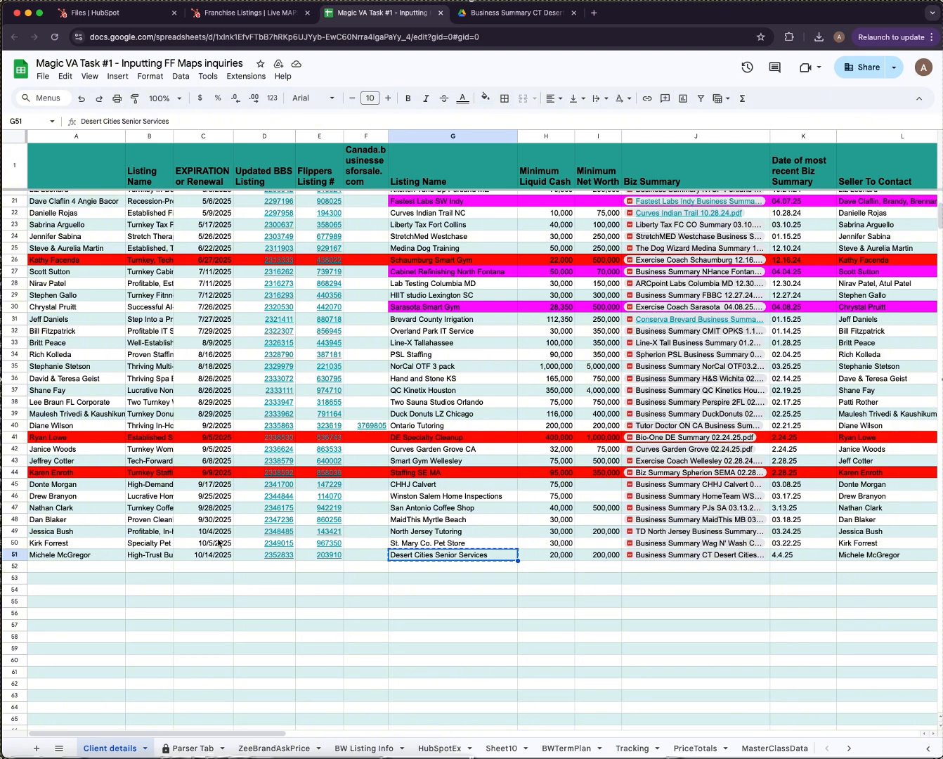
Copy BBS listing number 2352833 and the BizBuySell link from the sheet into the listing.
{"action": "left_click", "coordinate": [249, 559]}
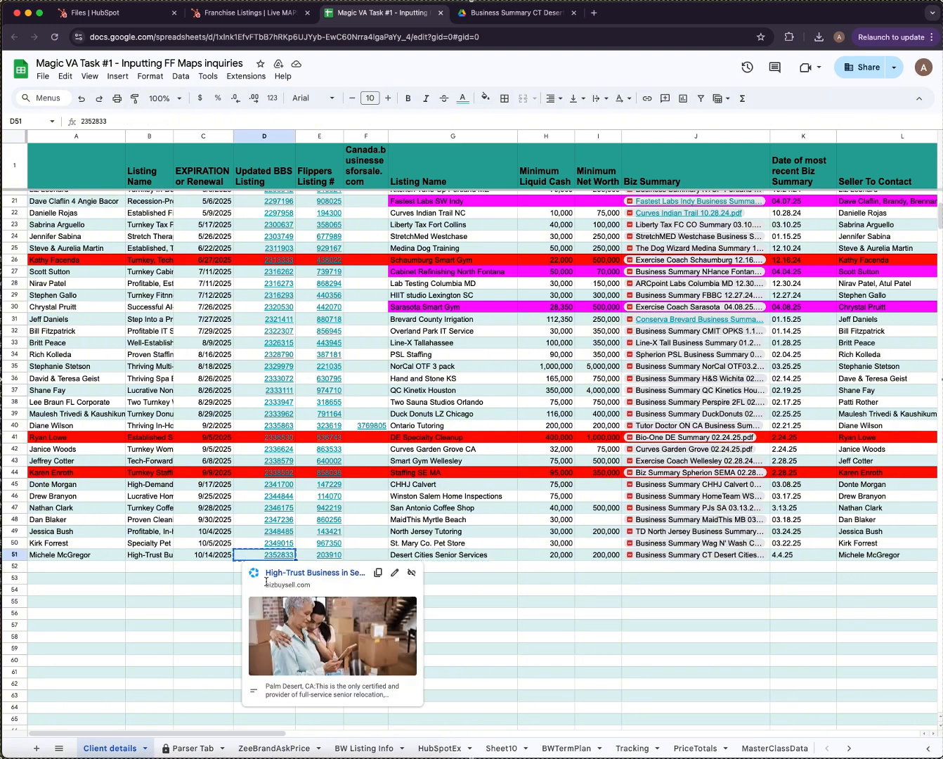
{"action": "left_click", "coordinate": [268, 13]}
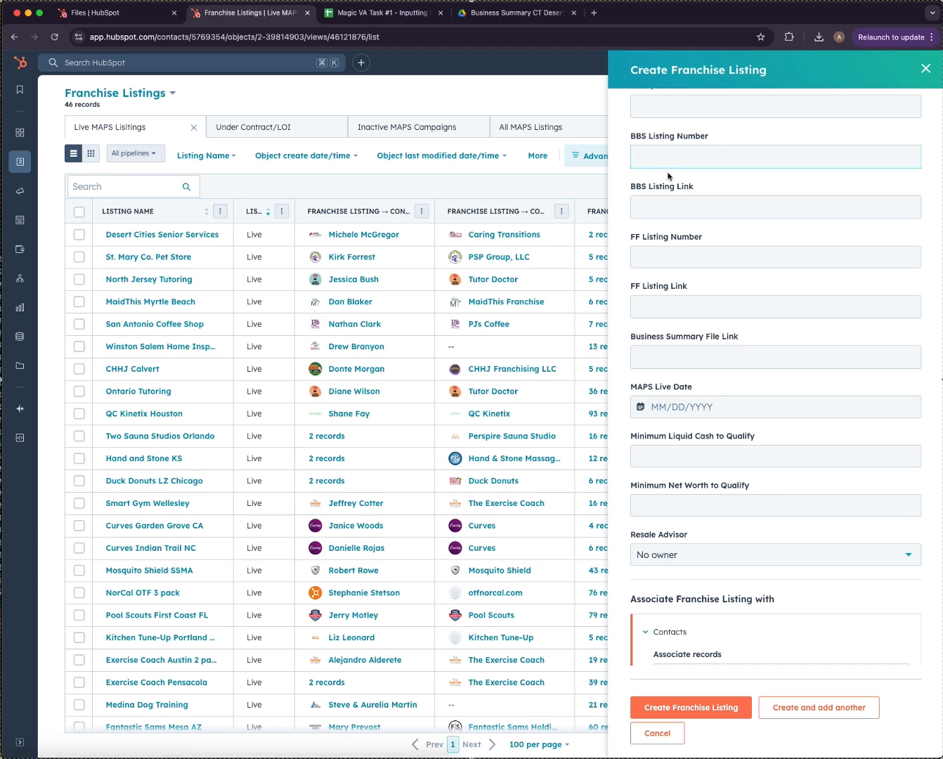
{"action": "type", "text": "2352833"}
{"action": "left_click", "coordinate": [374, 13]}
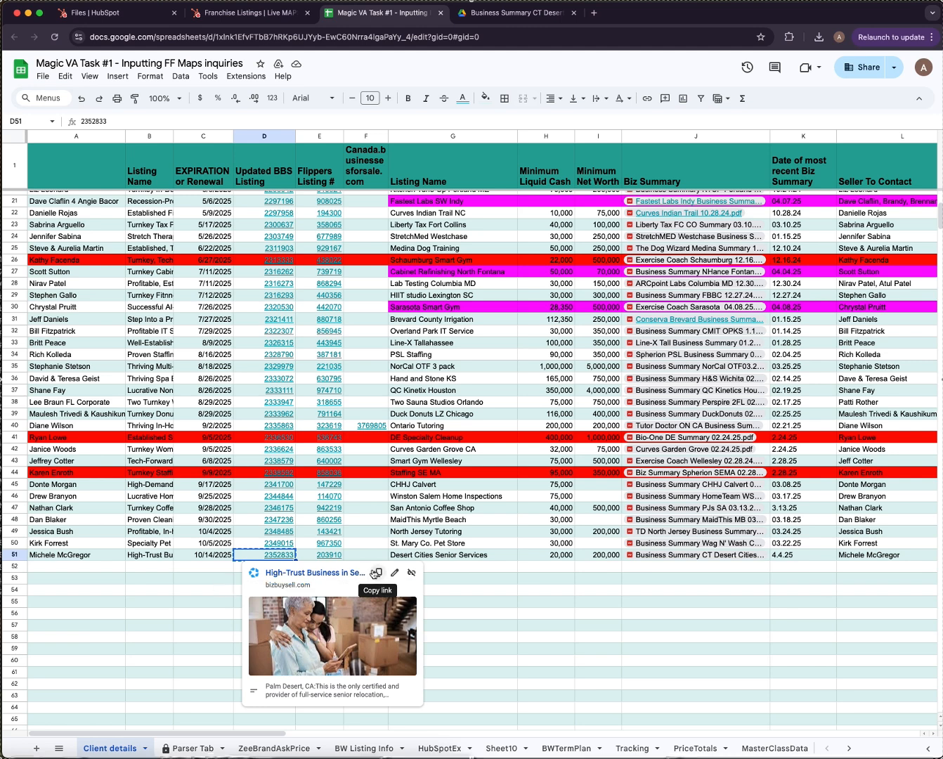
{"action": "left_click", "coordinate": [371, 573]}
{"action": "left_click", "coordinate": [240, 14]}
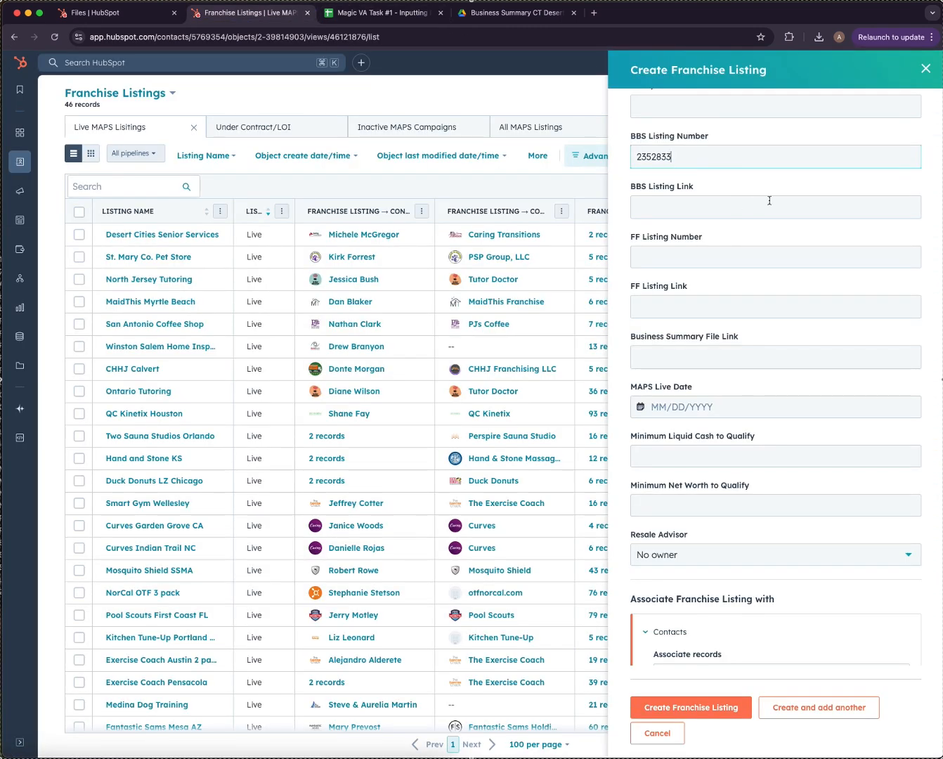
{"action": "key", "text": "super+v"}
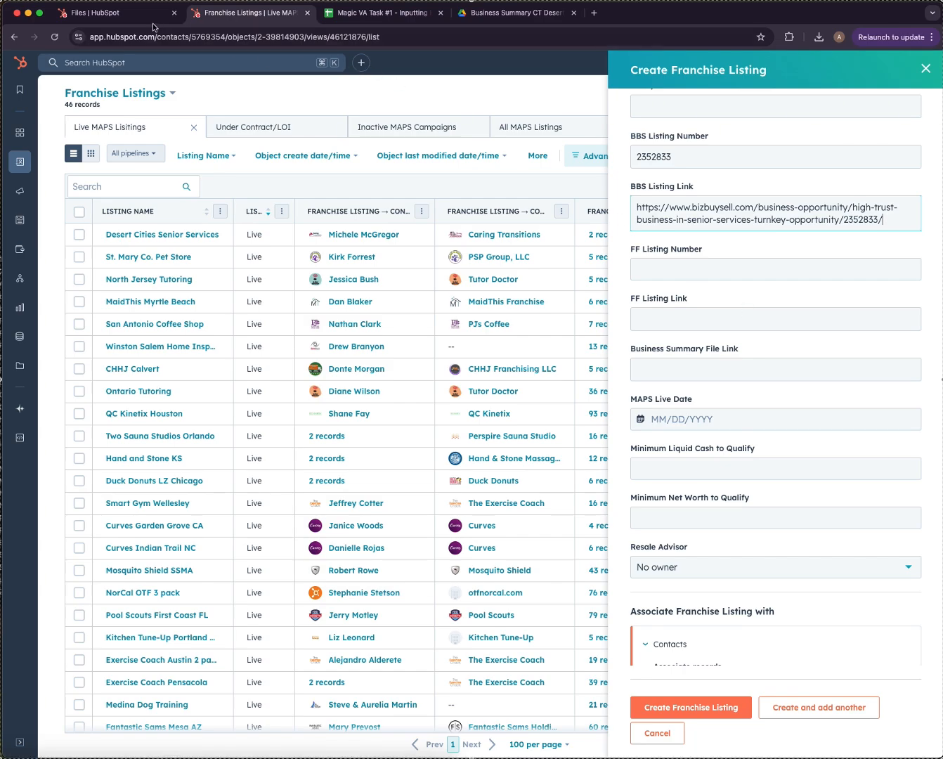
Fill FF Listing Number with 203910 and FF Listing Link with the Franchise Flippers link from E51.
{"action": "left_click", "coordinate": [372, 15]}
{"action": "left_click", "coordinate": [310, 555]}
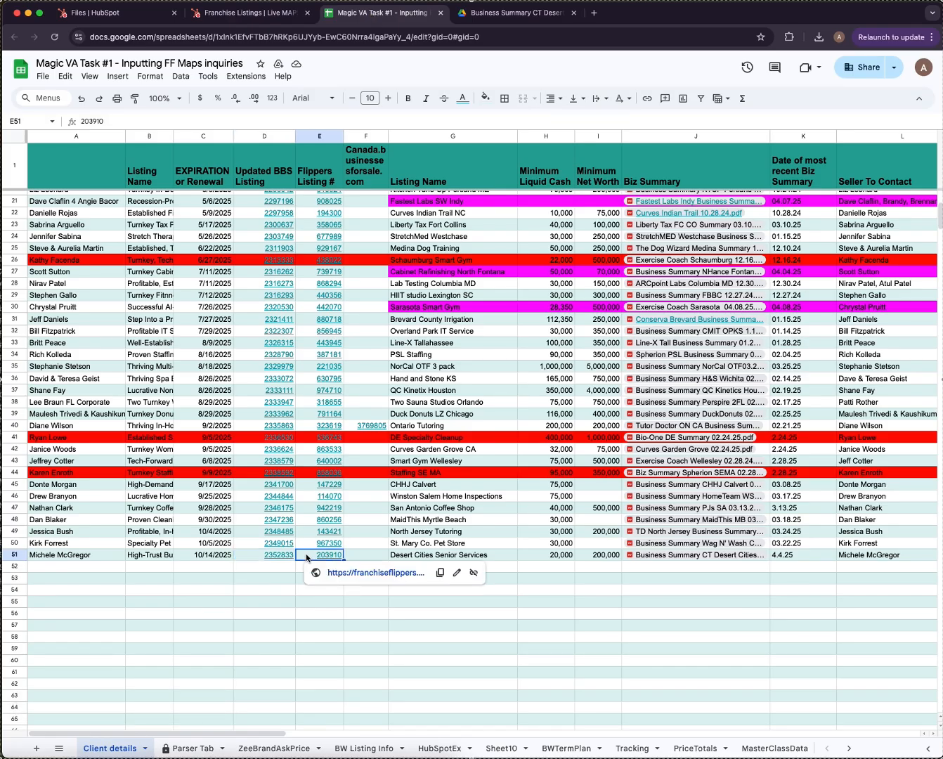
{"action": "left_click", "coordinate": [251, 14]}
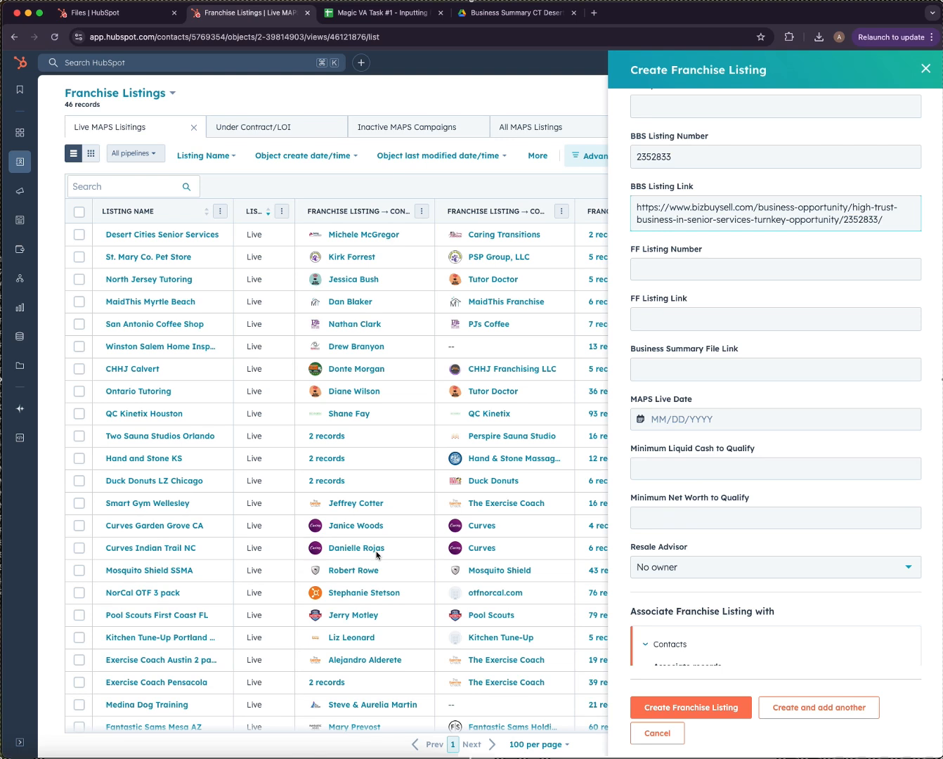
{"action": "left_click", "coordinate": [709, 271]}
{"action": "key", "text": "super+v"}
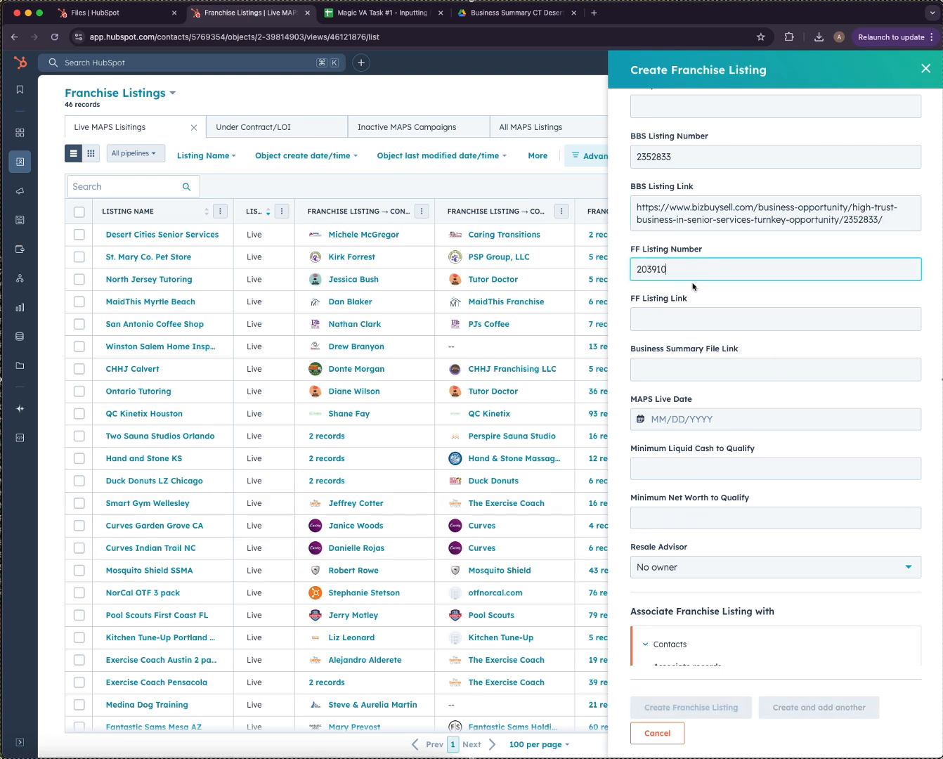
{"action": "left_click", "coordinate": [376, 13]}
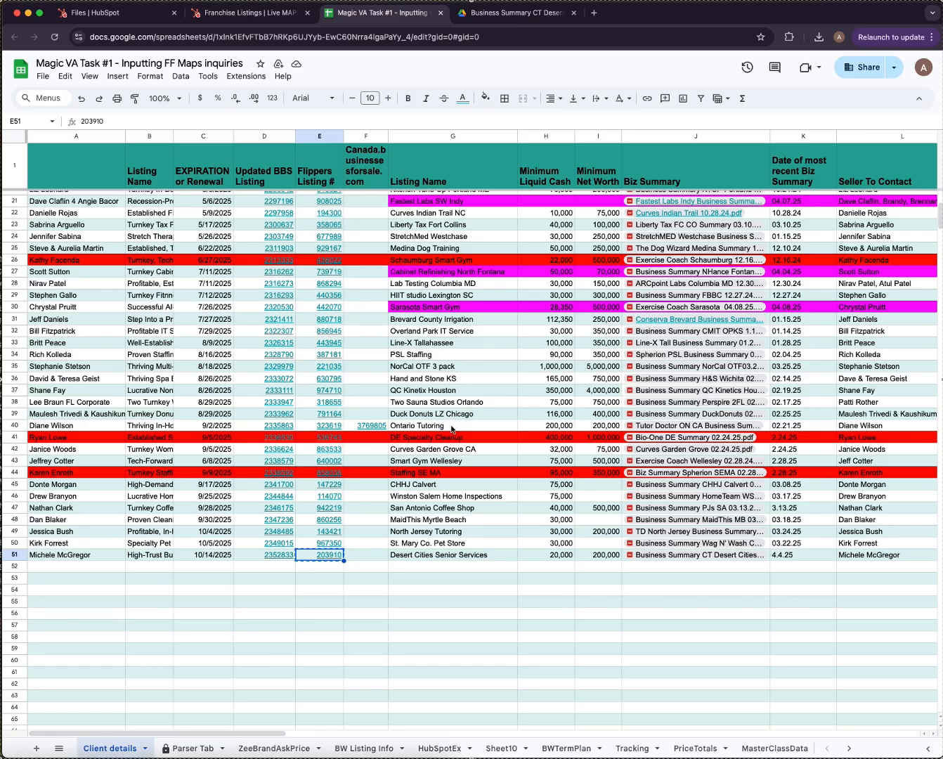
{"action": "mouse_move", "coordinate": [329, 557]}
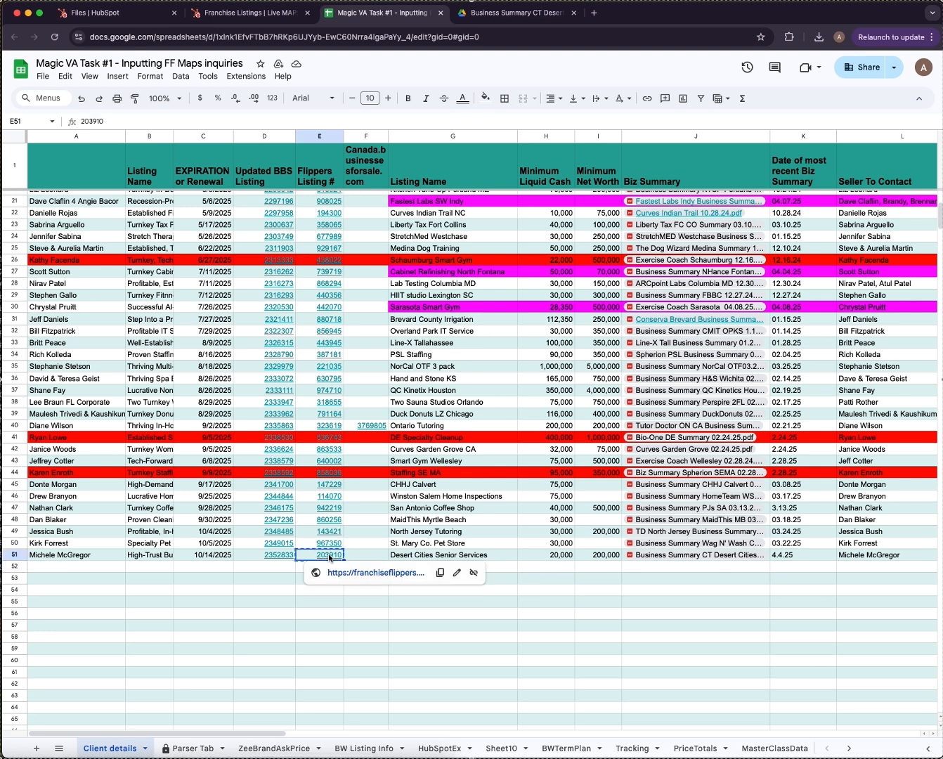
{"action": "left_click", "coordinate": [440, 573]}
{"action": "left_click", "coordinate": [253, 12]}
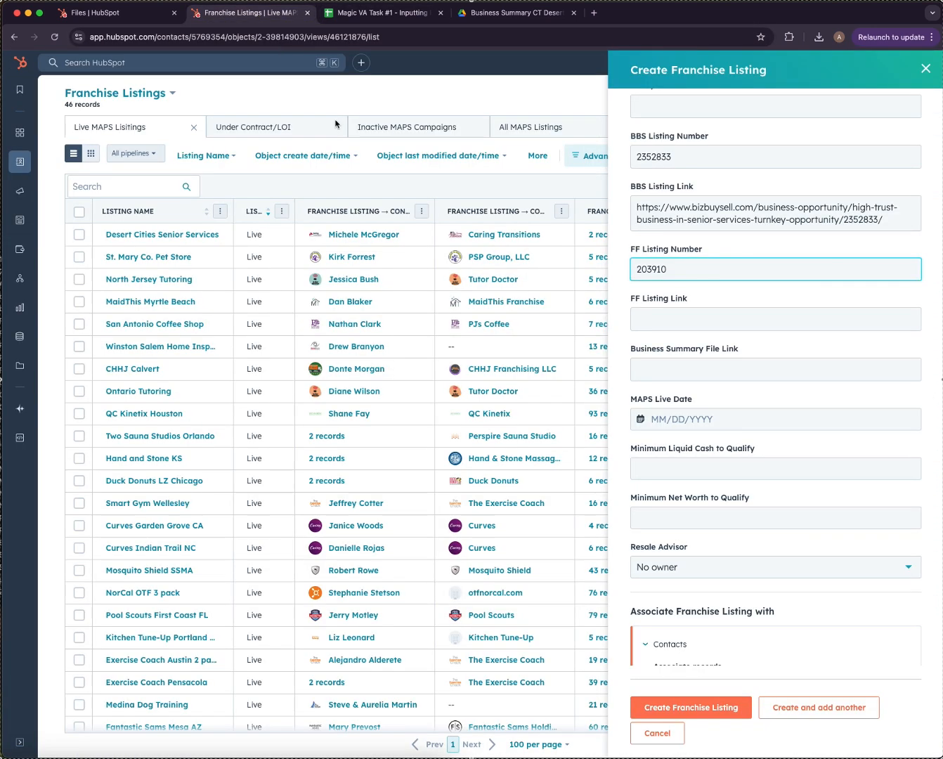
{"action": "left_click", "coordinate": [633, 326]}
{"action": "key", "text": "super+v"}
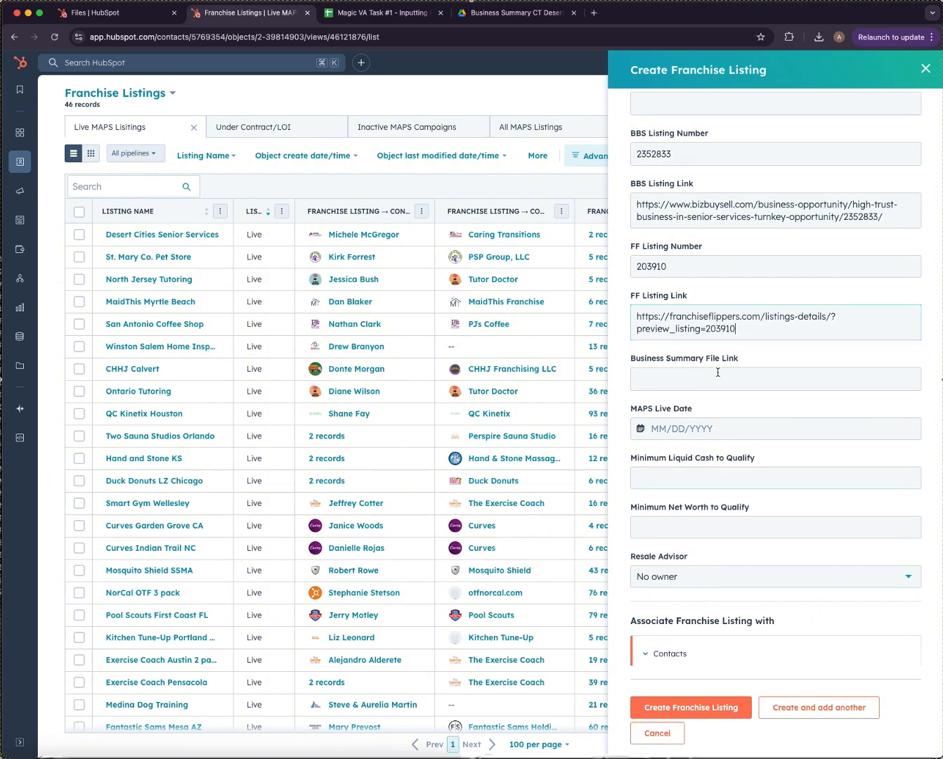
{"action": "scroll", "coordinate": [715, 376], "scroll_direction": "down", "scroll_amount": 5}
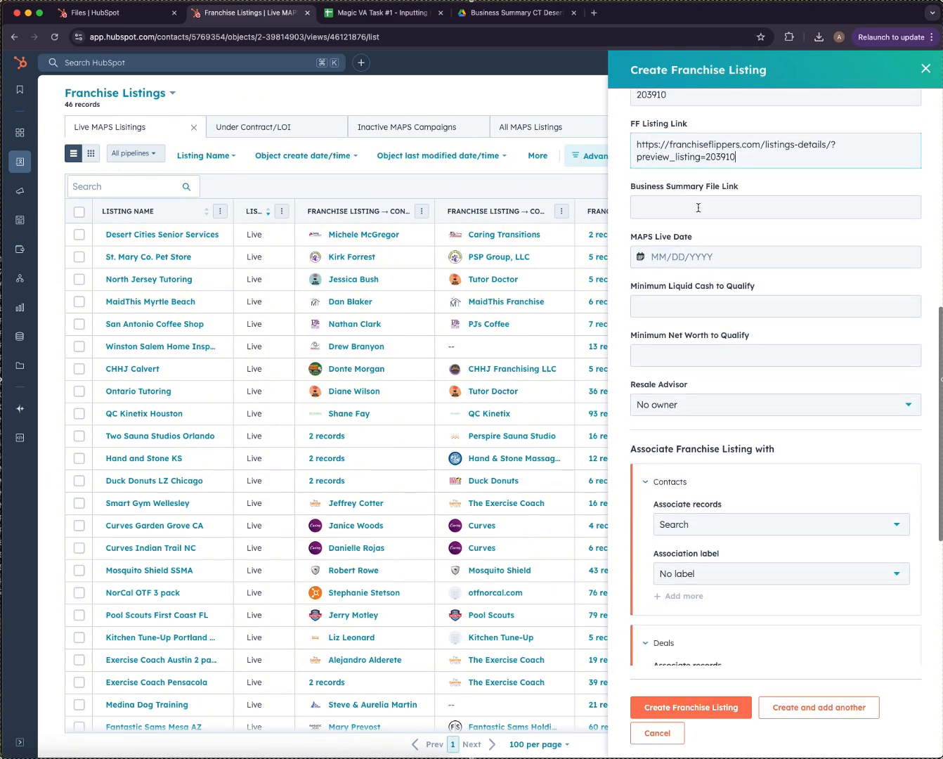
Paste the TEST_Business Summary file's copied URL into the Business Summary File Link field.
{"action": "left_click", "coordinate": [695, 208]}
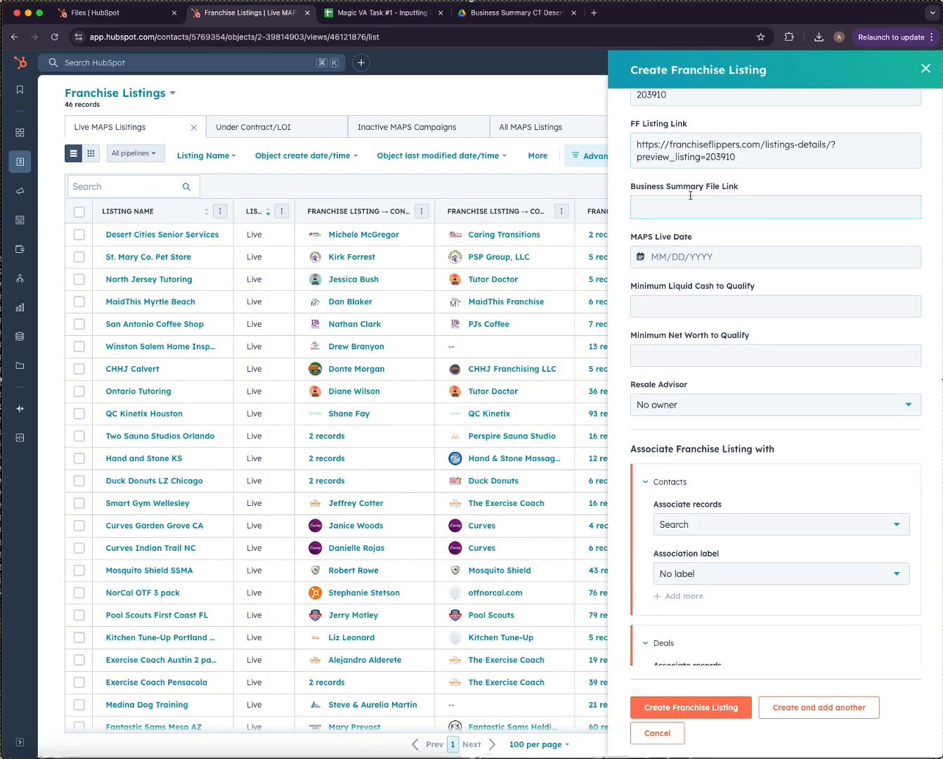
{"action": "left_click", "coordinate": [104, 14]}
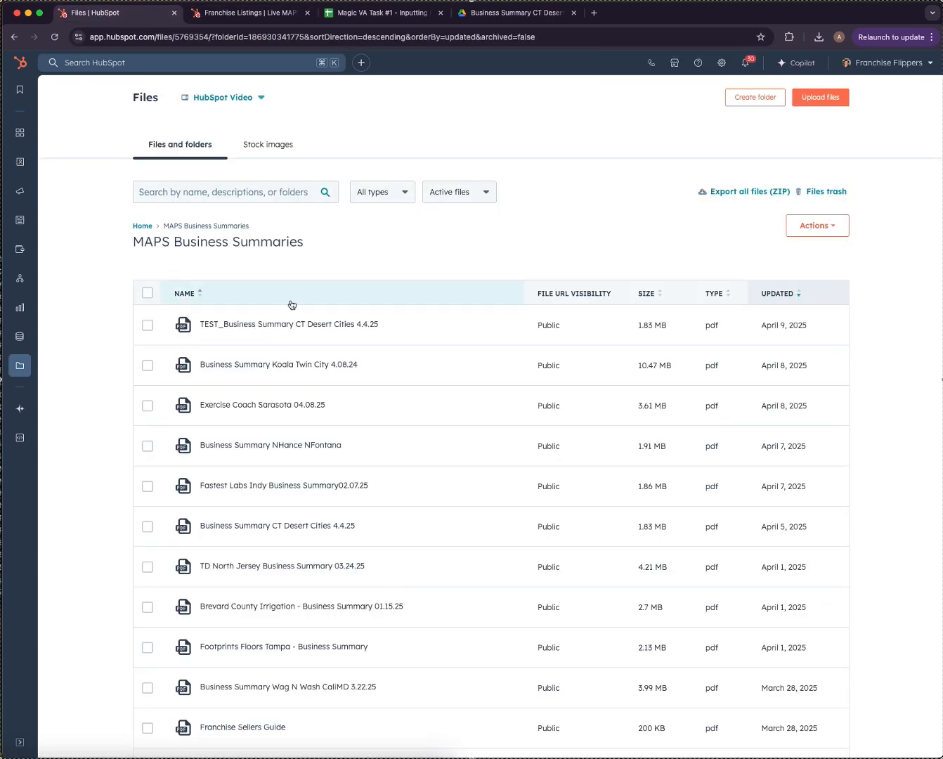
{"action": "left_click", "coordinate": [296, 326]}
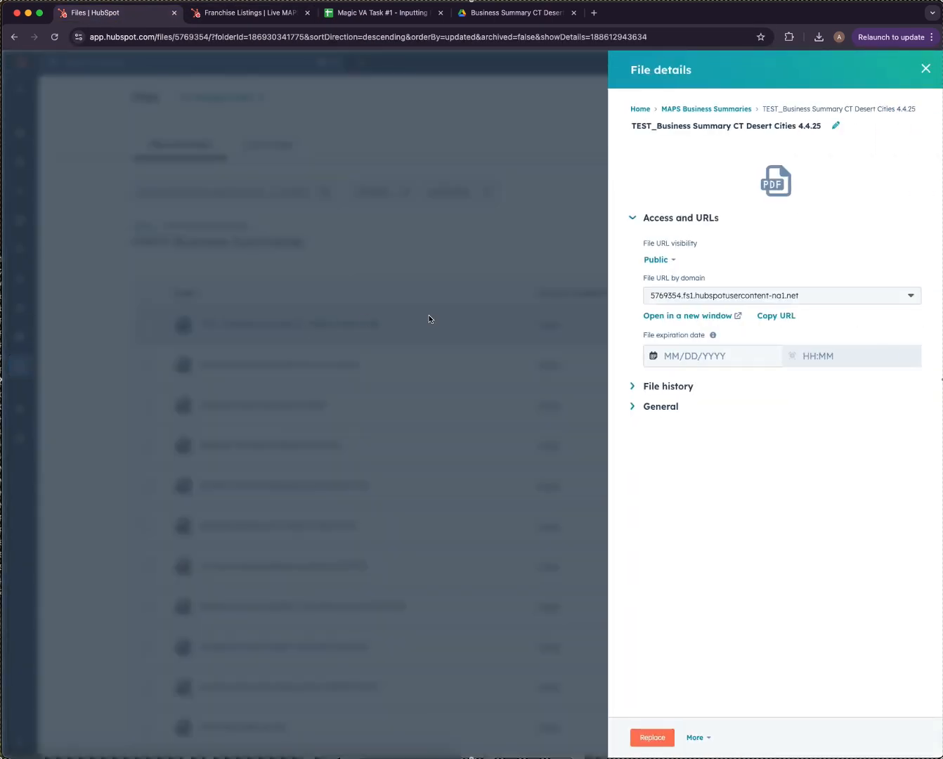
{"action": "left_click", "coordinate": [777, 317]}
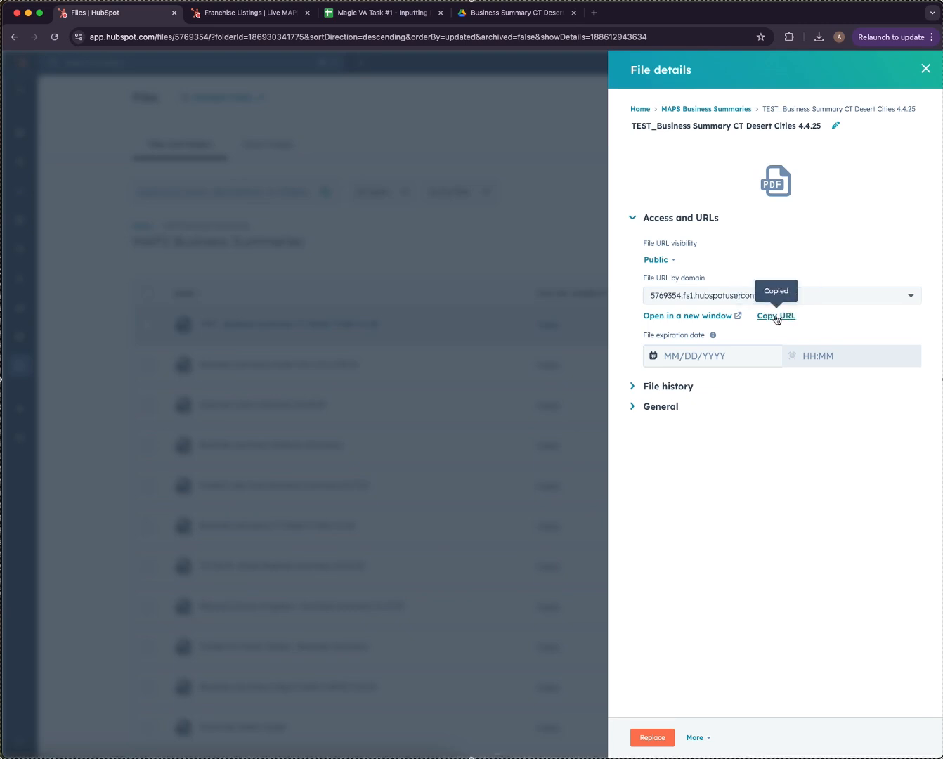
{"action": "left_click", "coordinate": [255, 15]}
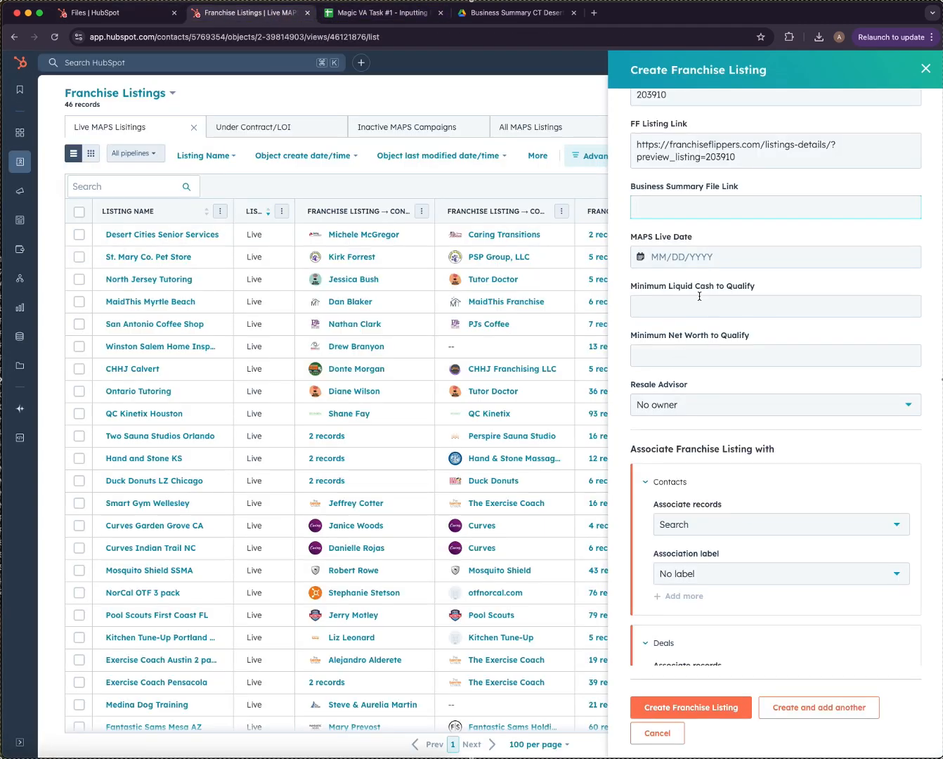
{"action": "left_click", "coordinate": [679, 196]}
{"action": "key", "text": "super+v"}
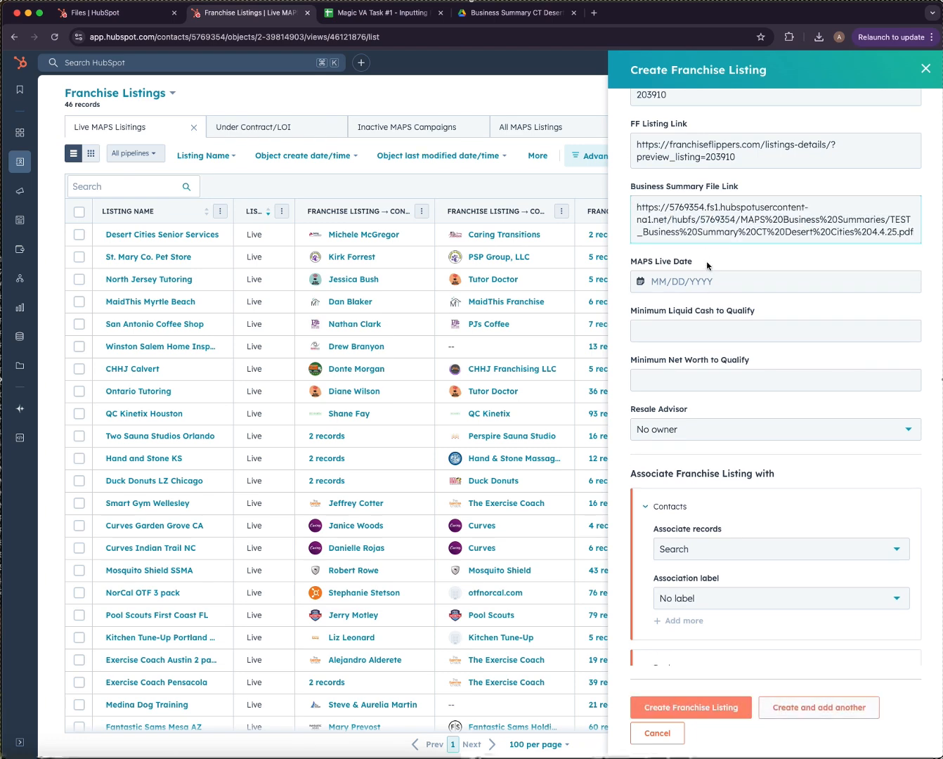
Open the MAPS Live Date picker and look up the 10/14/2025 expiration date in cell C51.
{"action": "left_click", "coordinate": [704, 280]}
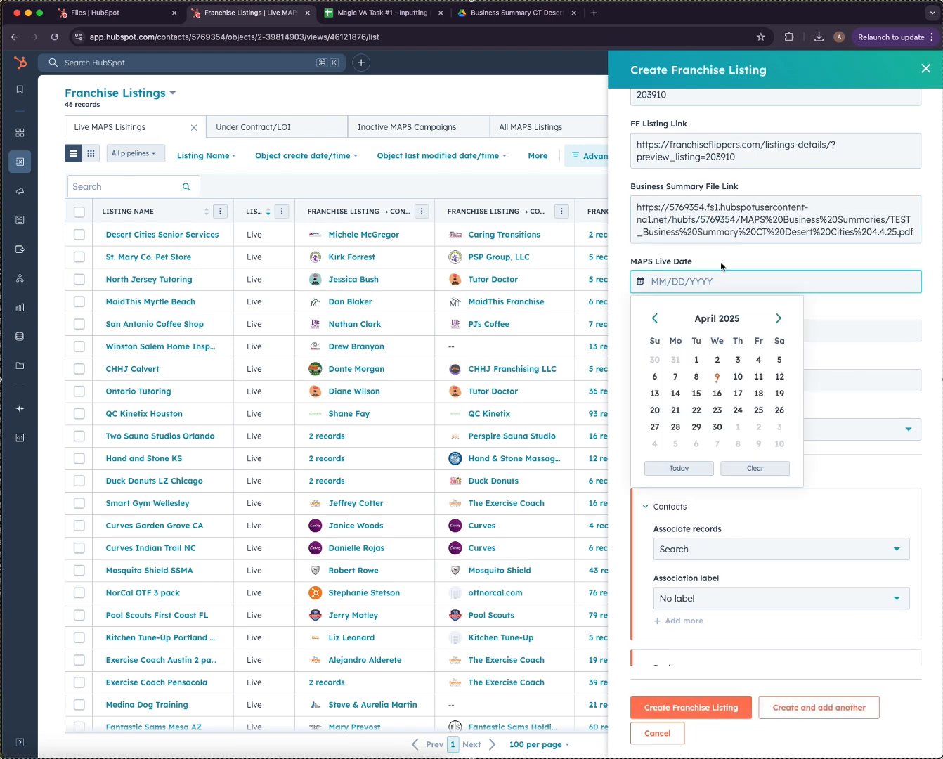
{"action": "left_click", "coordinate": [379, 15]}
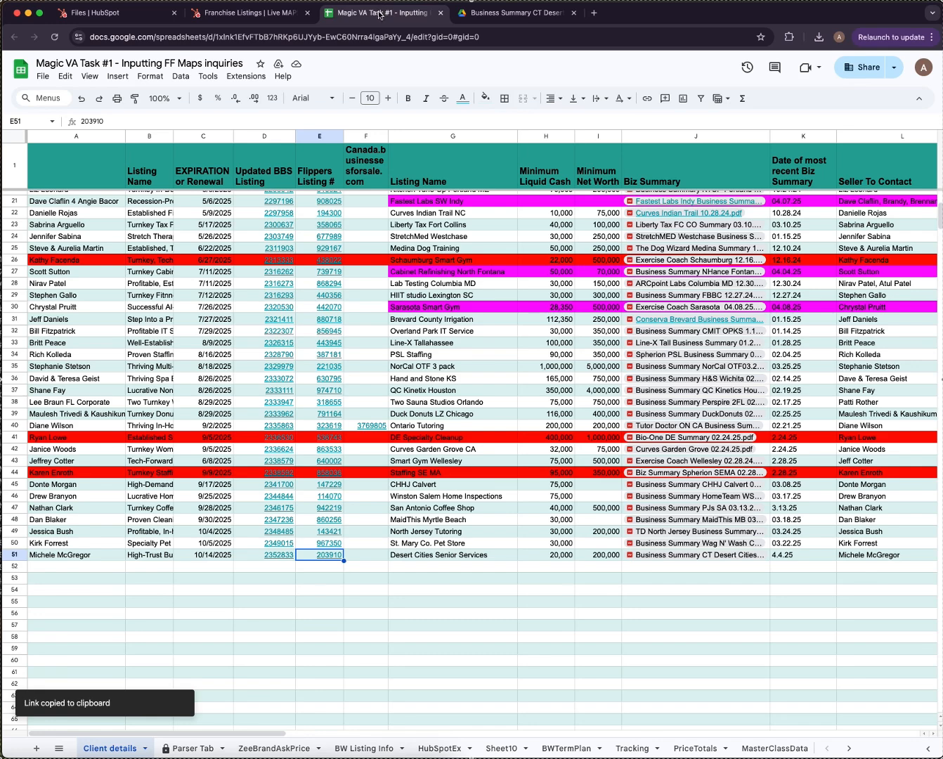
{"action": "scroll", "coordinate": [196, 399], "scroll_direction": "right", "scroll_amount": 5}
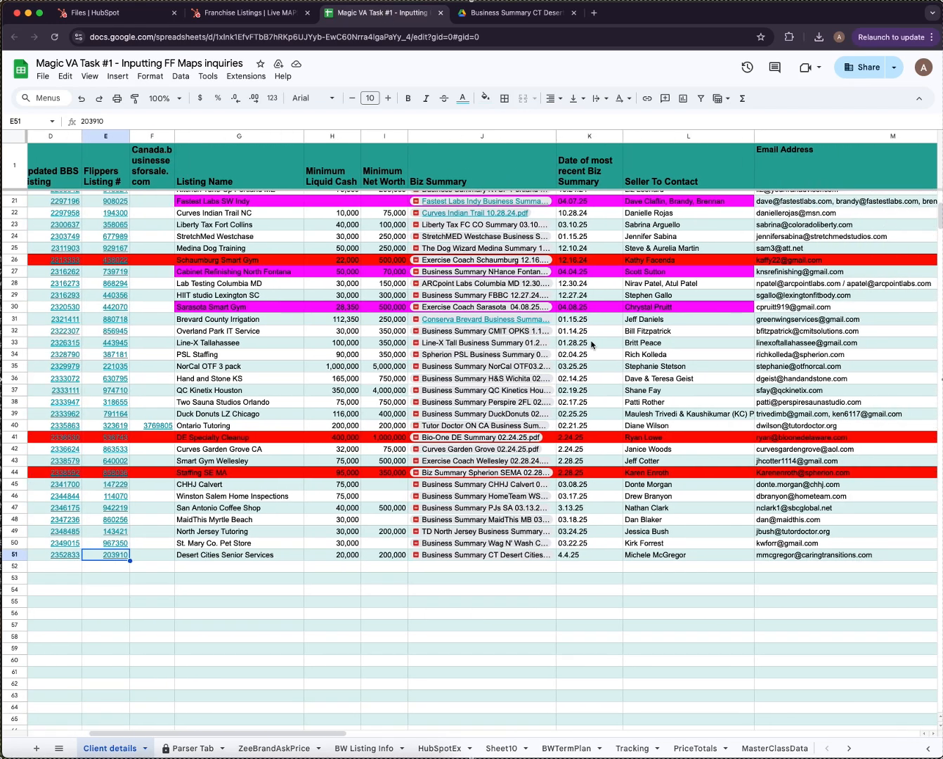
{"action": "scroll", "coordinate": [591, 345], "scroll_direction": "right", "scroll_amount": 5}
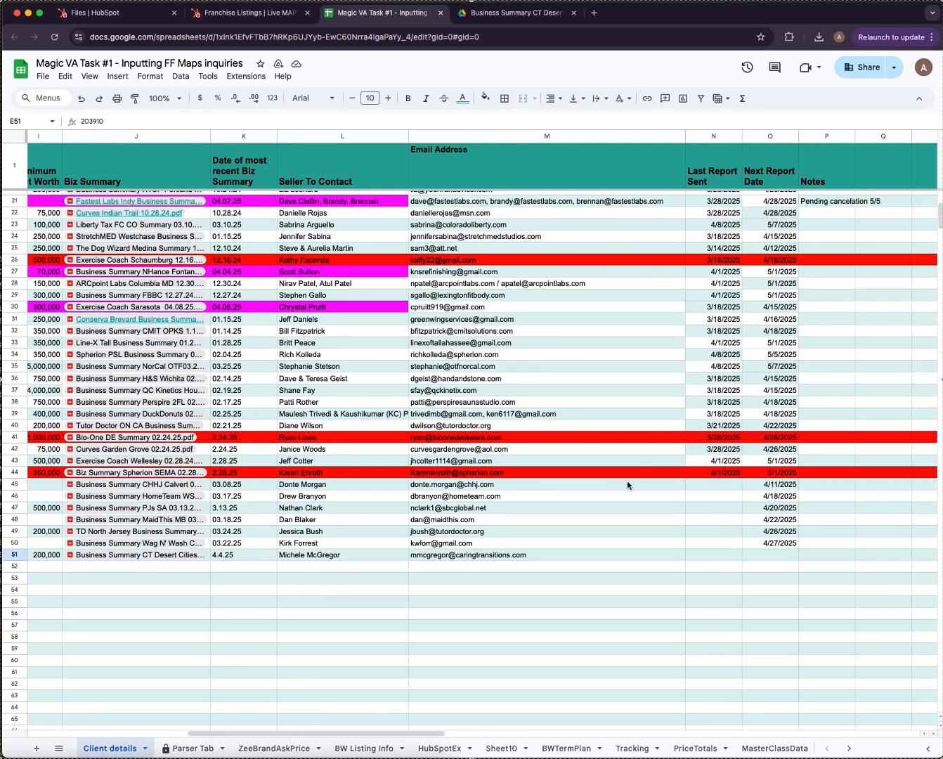
{"action": "scroll", "coordinate": [671, 540], "scroll_direction": "left", "scroll_amount": 10}
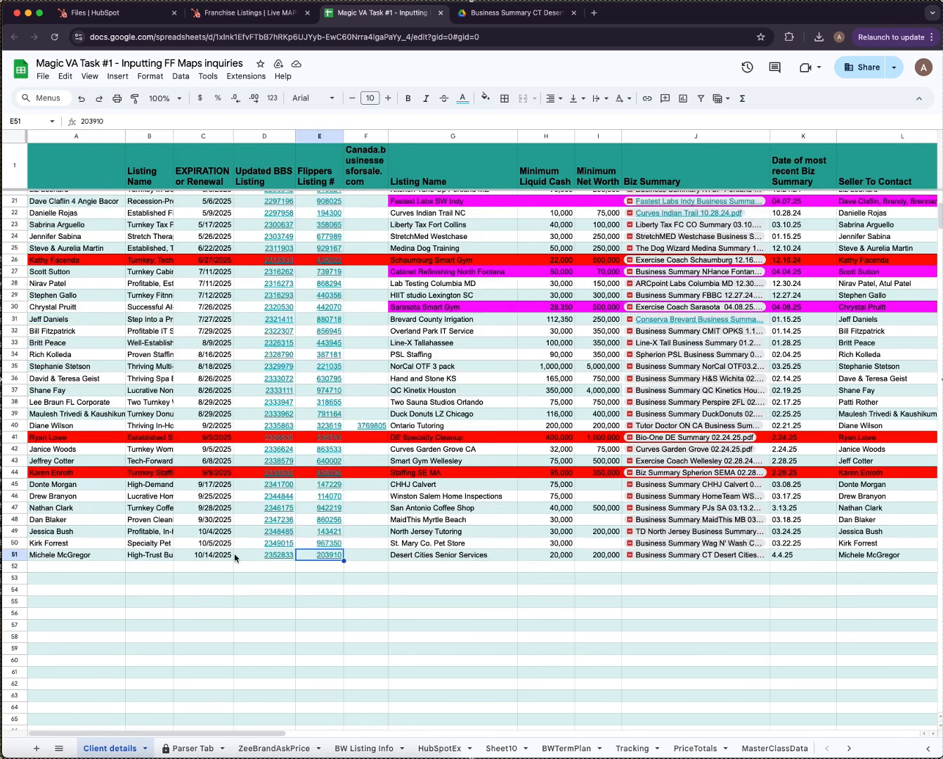
{"action": "left_click", "coordinate": [203, 555]}
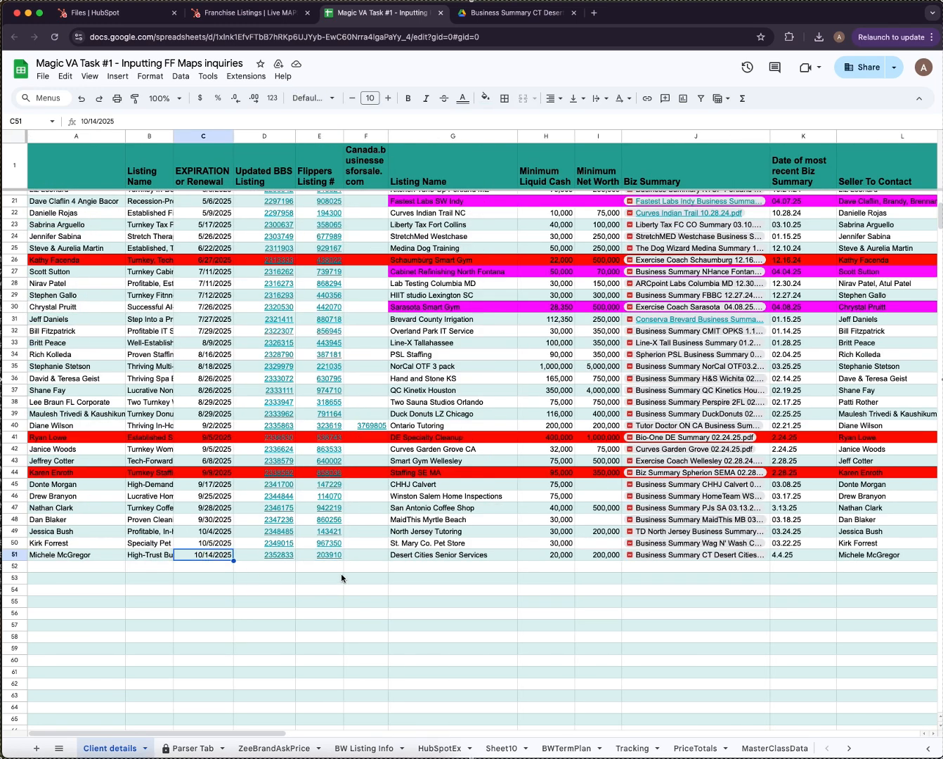
Open CRM > Deals in a new tab and switch the board to the MAPS Program pipeline.
{"action": "left_click", "coordinate": [247, 13]}
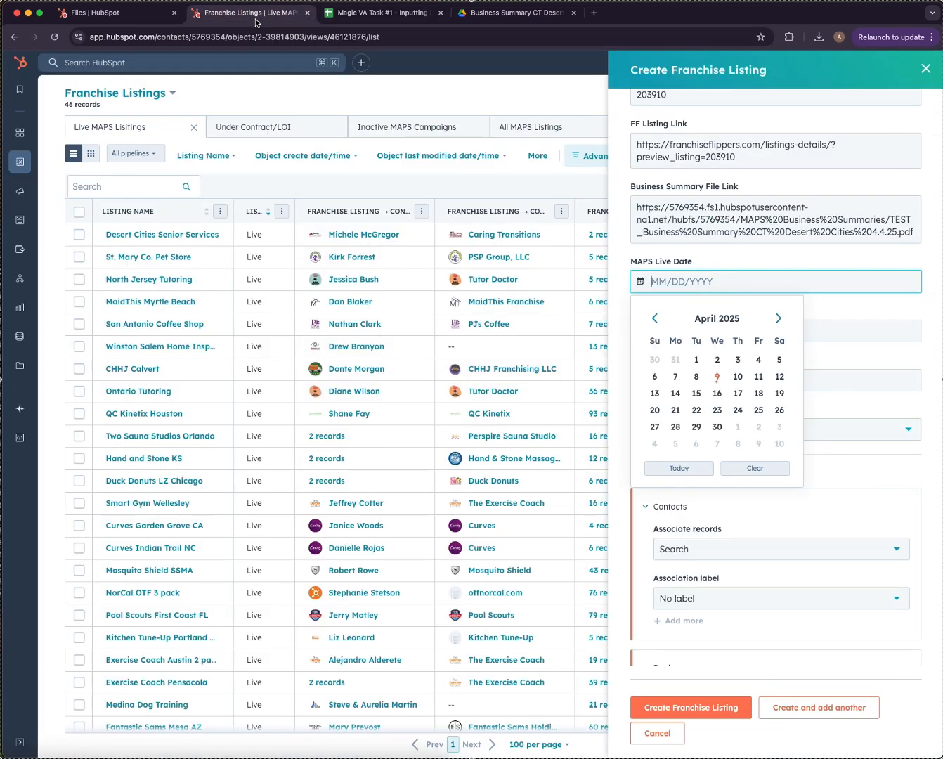
{"action": "mouse_move", "coordinate": [20, 161]}
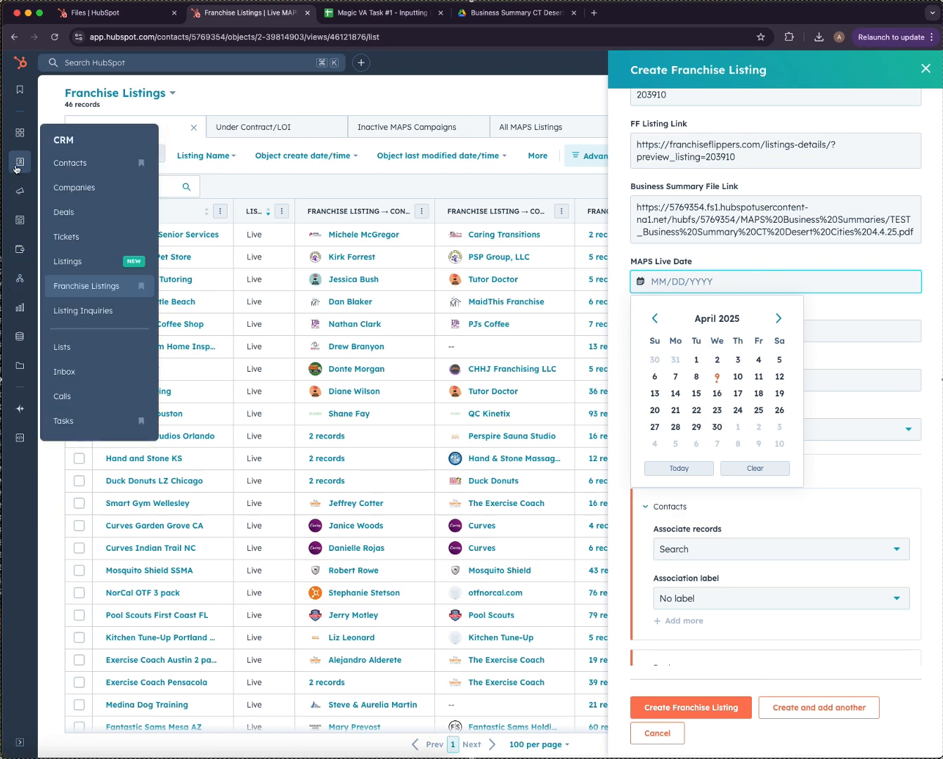
{"action": "right_click", "coordinate": [71, 212]}
{"action": "left_click", "coordinate": [97, 217]}
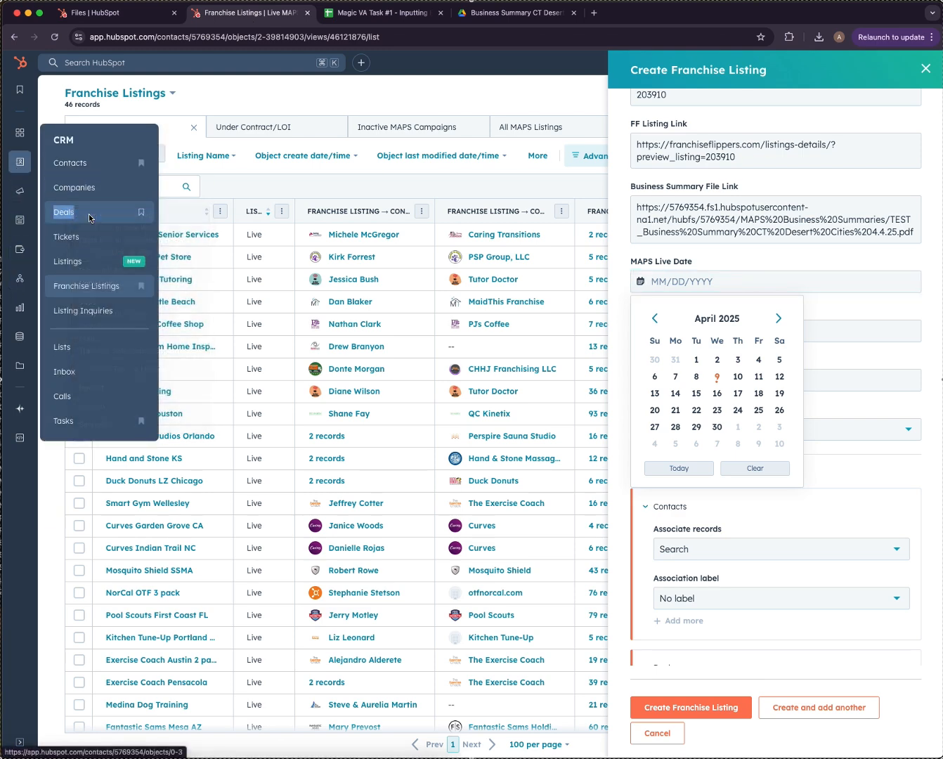
{"action": "left_click", "coordinate": [380, 12]}
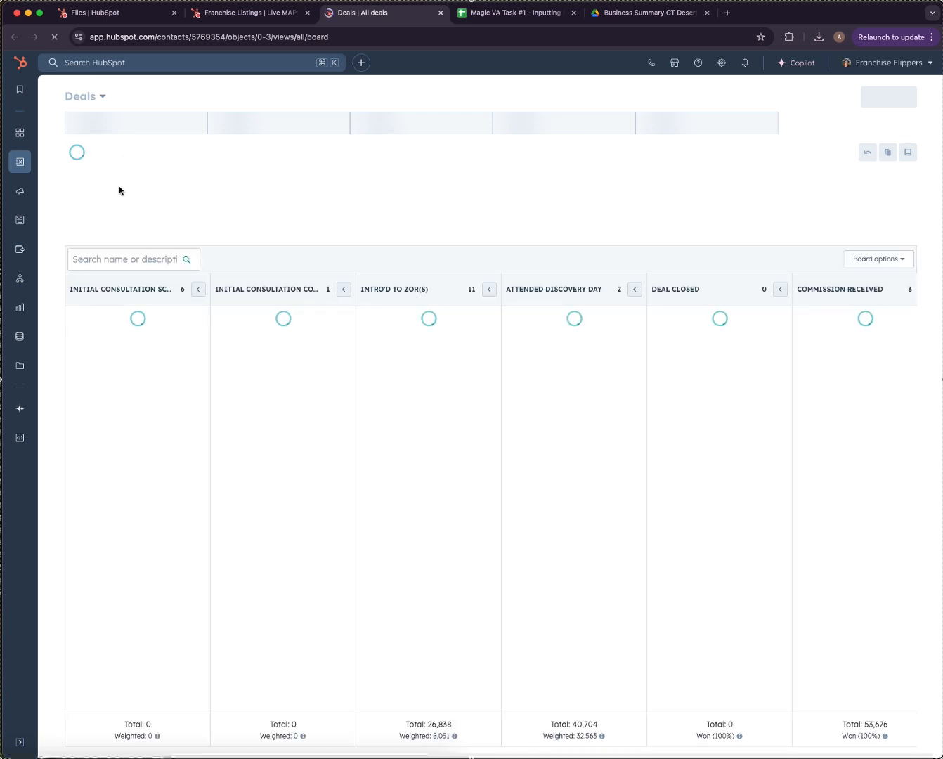
{"action": "left_click", "coordinate": [182, 150]}
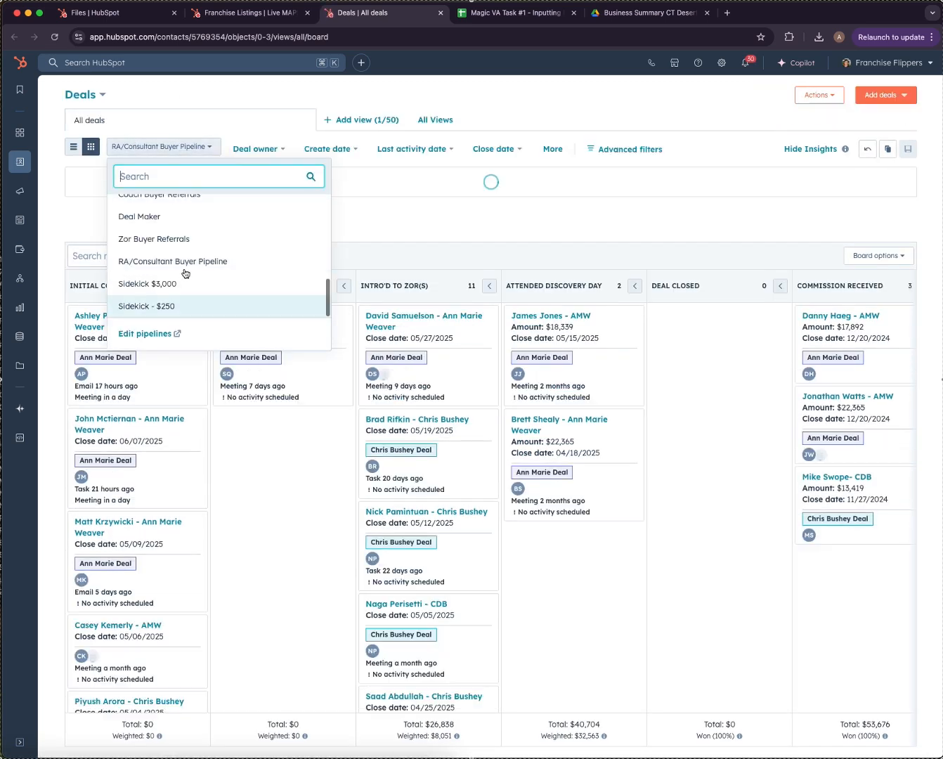
{"action": "scroll", "coordinate": [184, 266], "scroll_direction": "up", "scroll_amount": 3}
{"action": "left_click", "coordinate": [161, 224]}
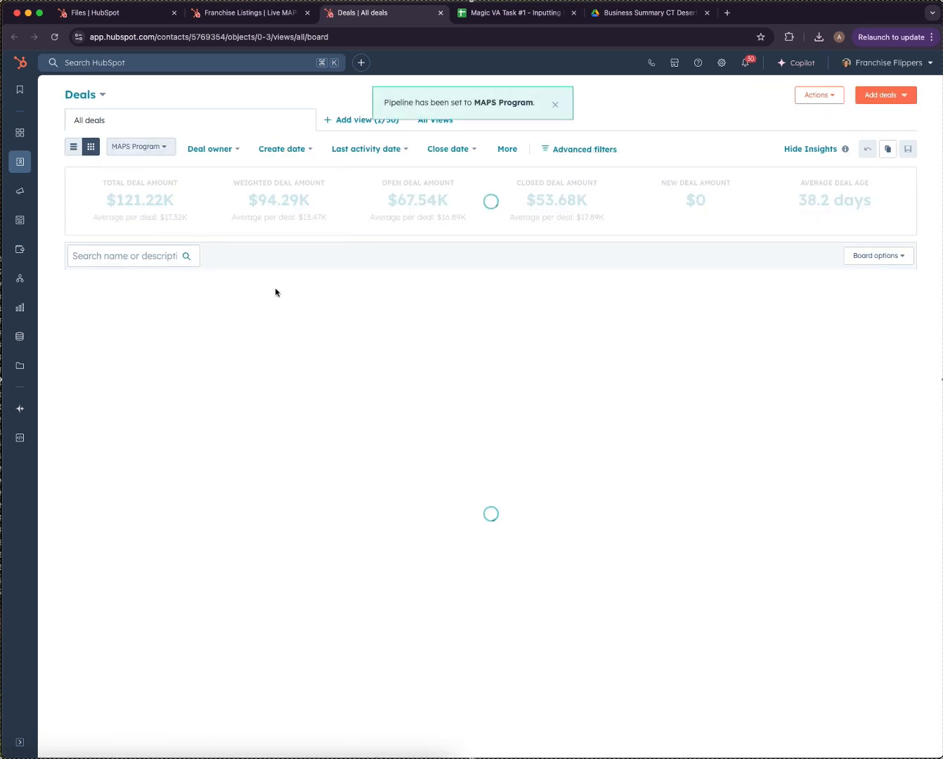
{"action": "scroll", "coordinate": [573, 368], "scroll_direction": "right", "scroll_amount": 3}
Search the MAPS Program board for the seller's name and open the Caring Transitions deal.
{"action": "scroll", "coordinate": [581, 371], "scroll_direction": "right", "scroll_amount": 5}
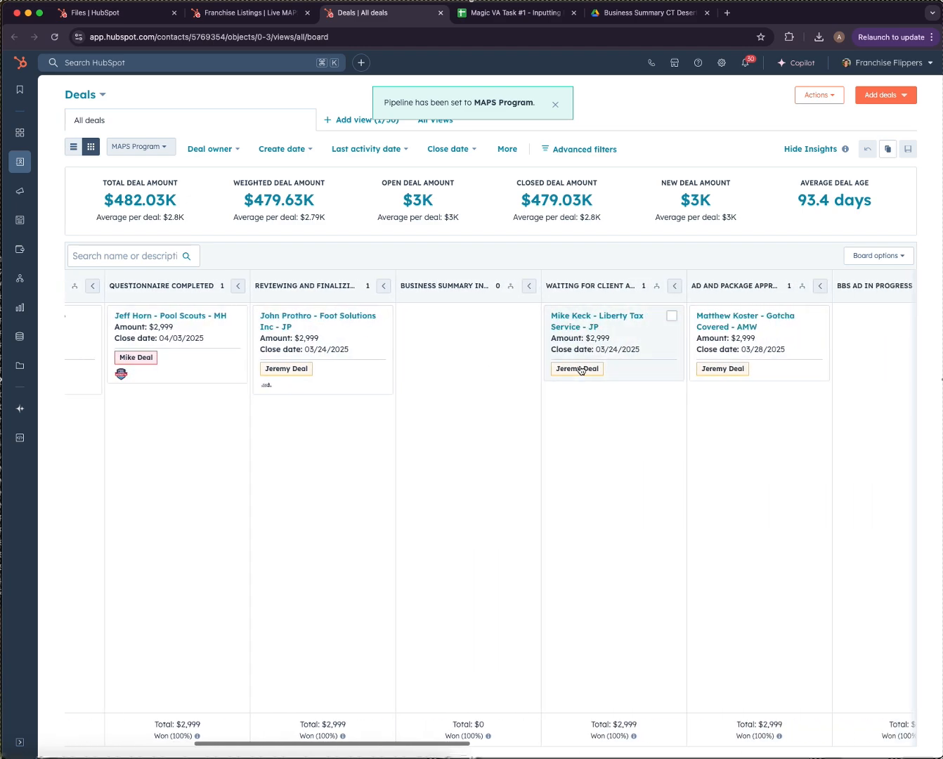
{"action": "left_click", "coordinate": [146, 253]}
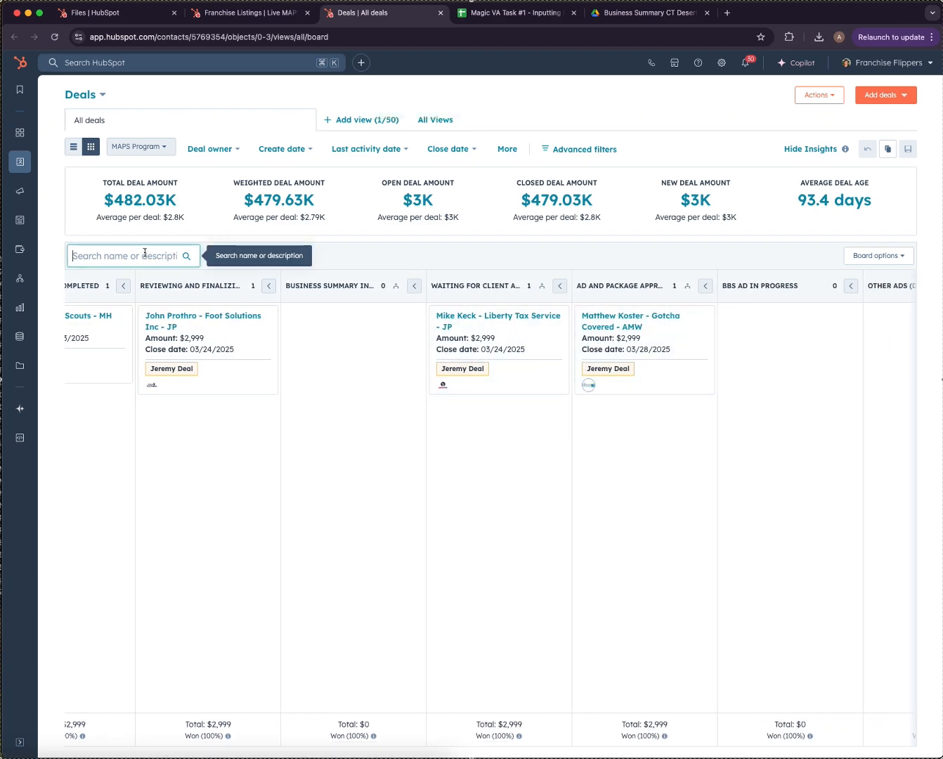
{"action": "type", "text": "michel"}
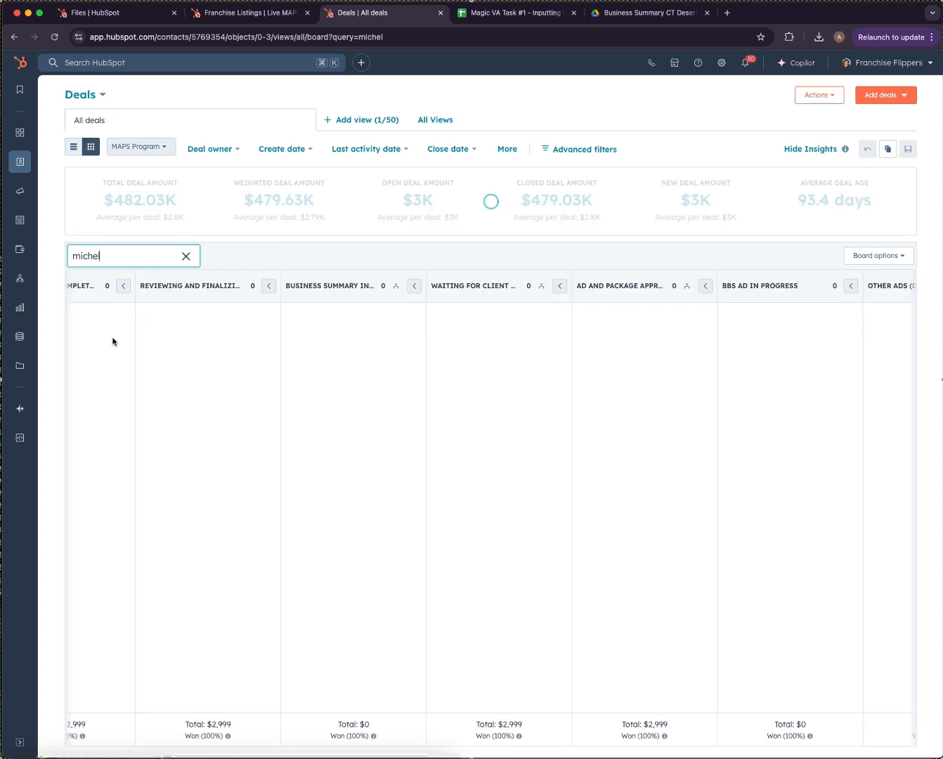
{"action": "scroll", "coordinate": [324, 337], "scroll_direction": "right", "scroll_amount": 15}
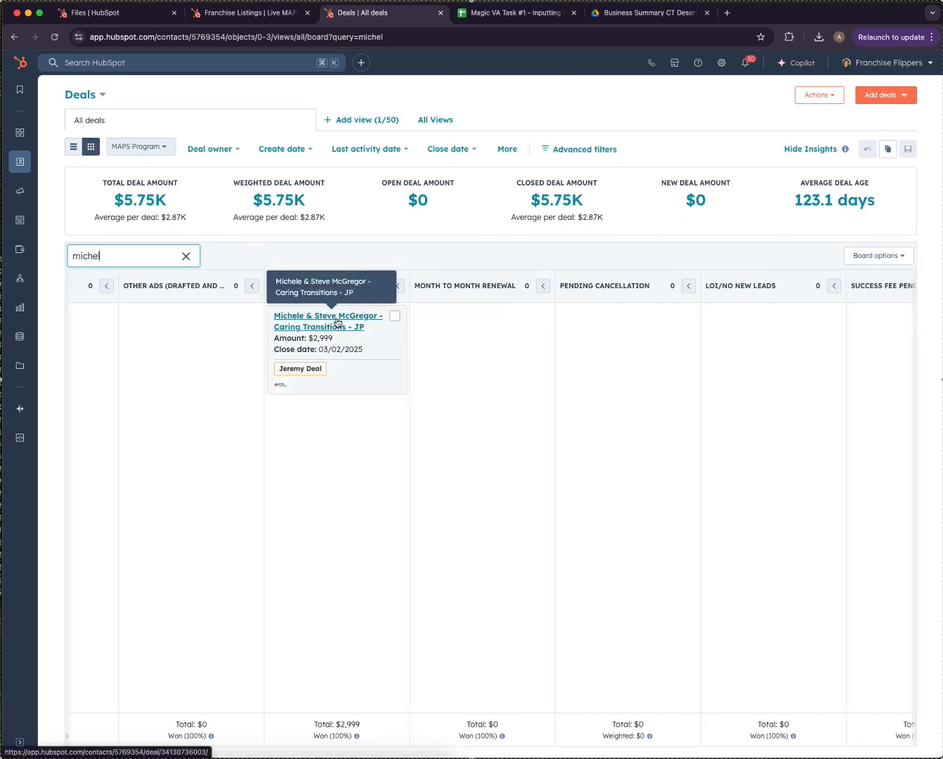
{"action": "left_click", "coordinate": [337, 323]}
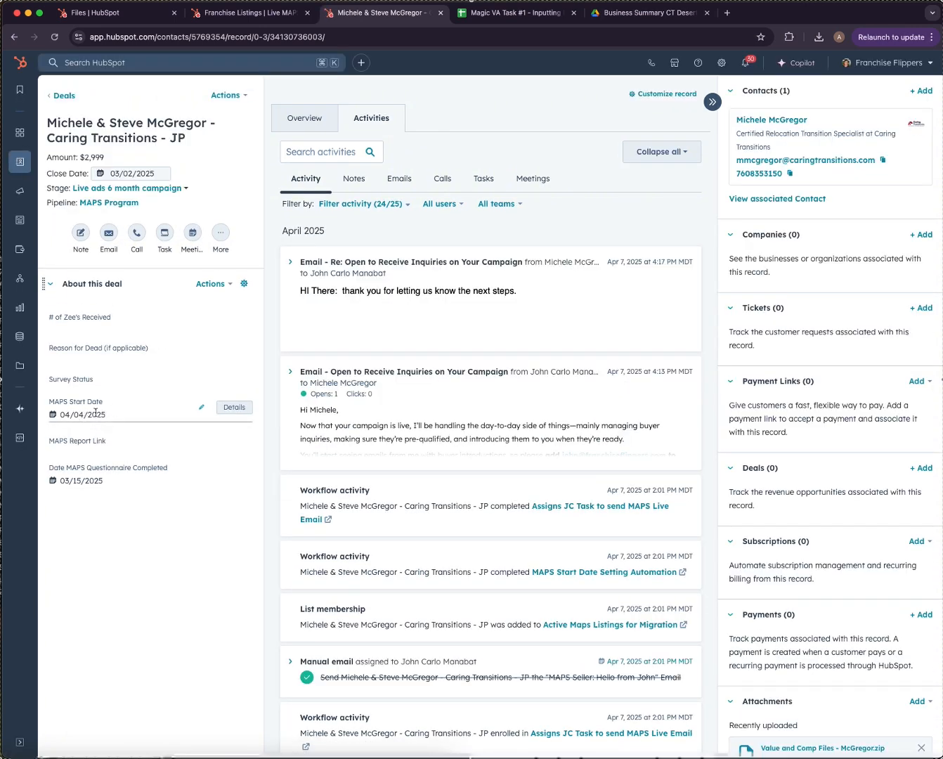
Set the listing's MAPS Live Date to 04/04/2025.
{"action": "left_click", "coordinate": [250, 13]}
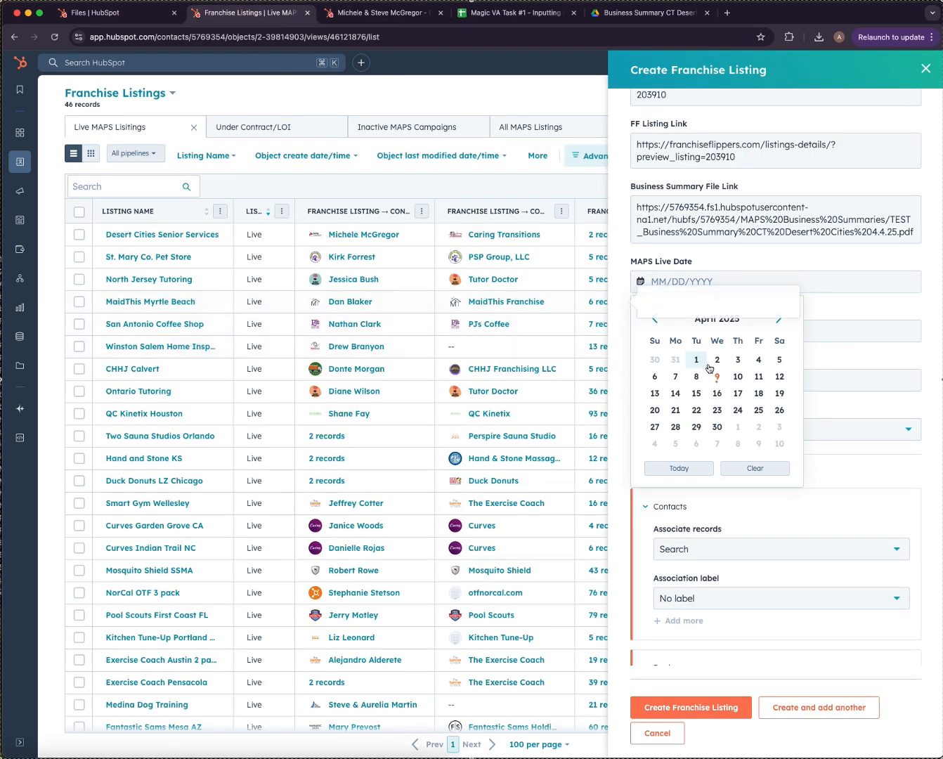
{"action": "left_click", "coordinate": [756, 358]}
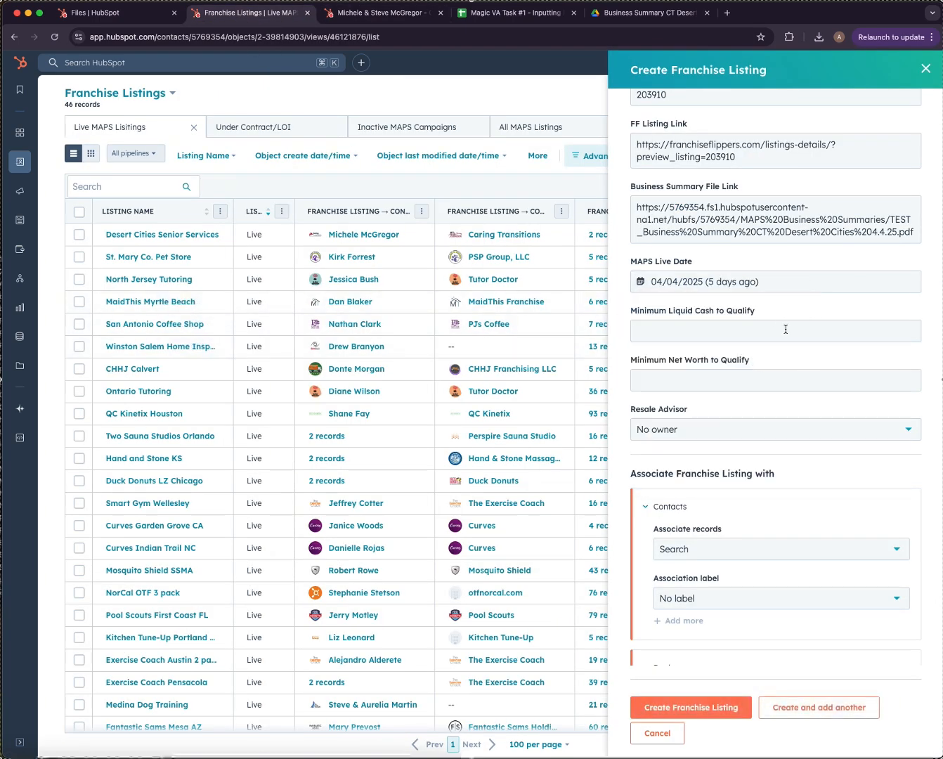
{"action": "scroll", "coordinate": [785, 329], "scroll_direction": "down", "scroll_amount": 3}
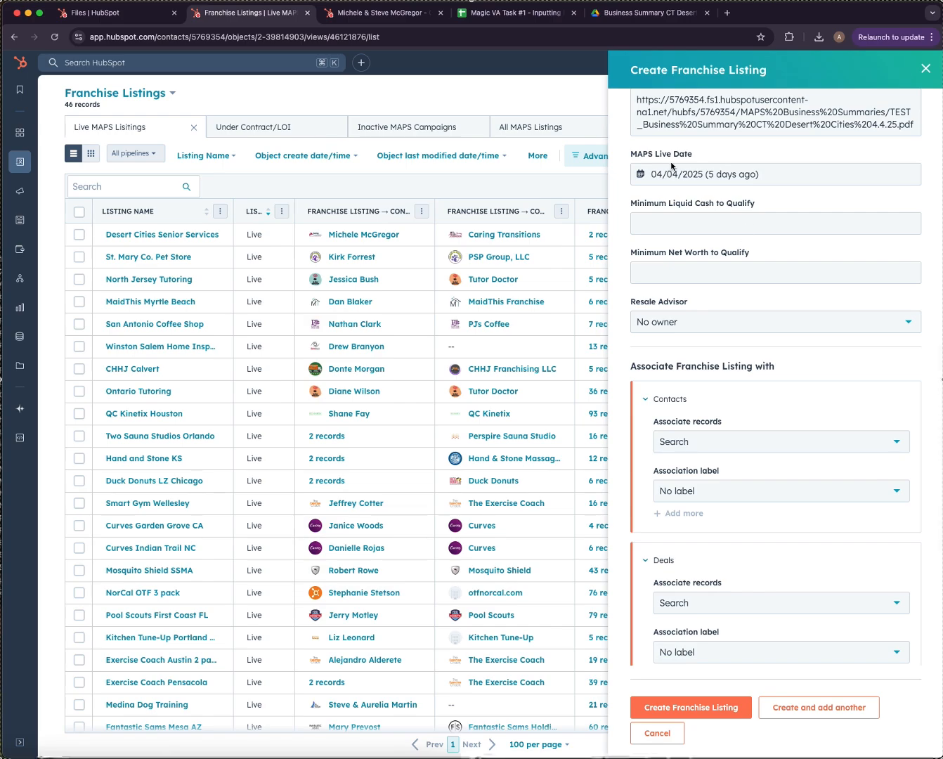
Enter minimum liquid cash $20,000 and minimum net worth 200,000, checked against the listing spreadsheet.
{"action": "left_click_drag", "start_coordinate": [515, 14], "coordinate": [411, 17]}
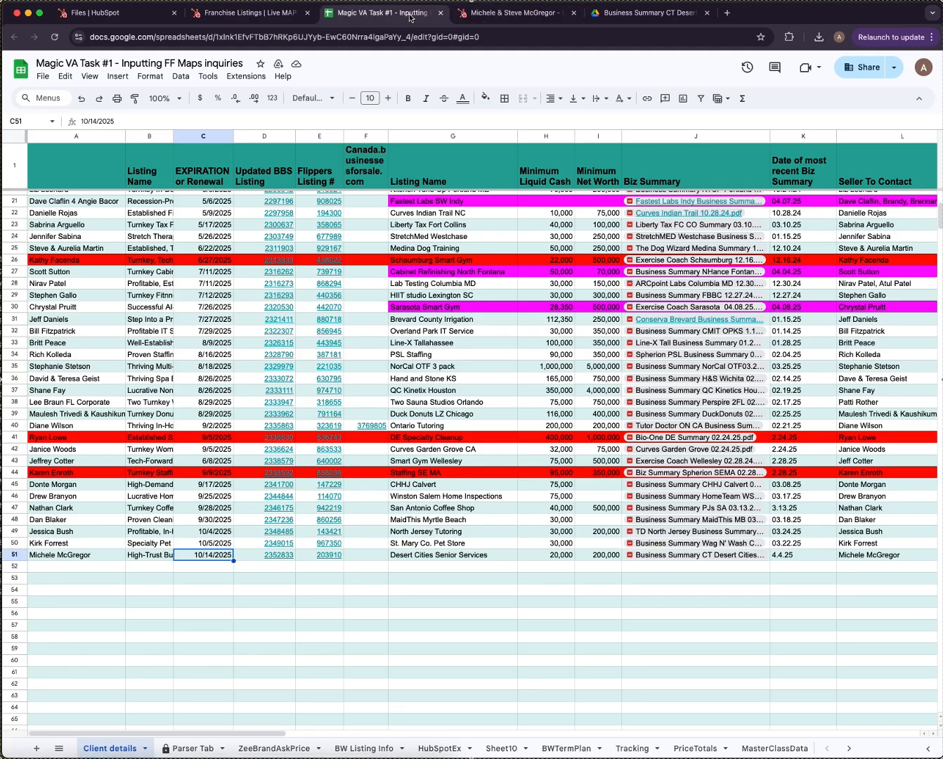
{"action": "left_click", "coordinate": [534, 568]}
{"action": "left_click", "coordinate": [536, 556]}
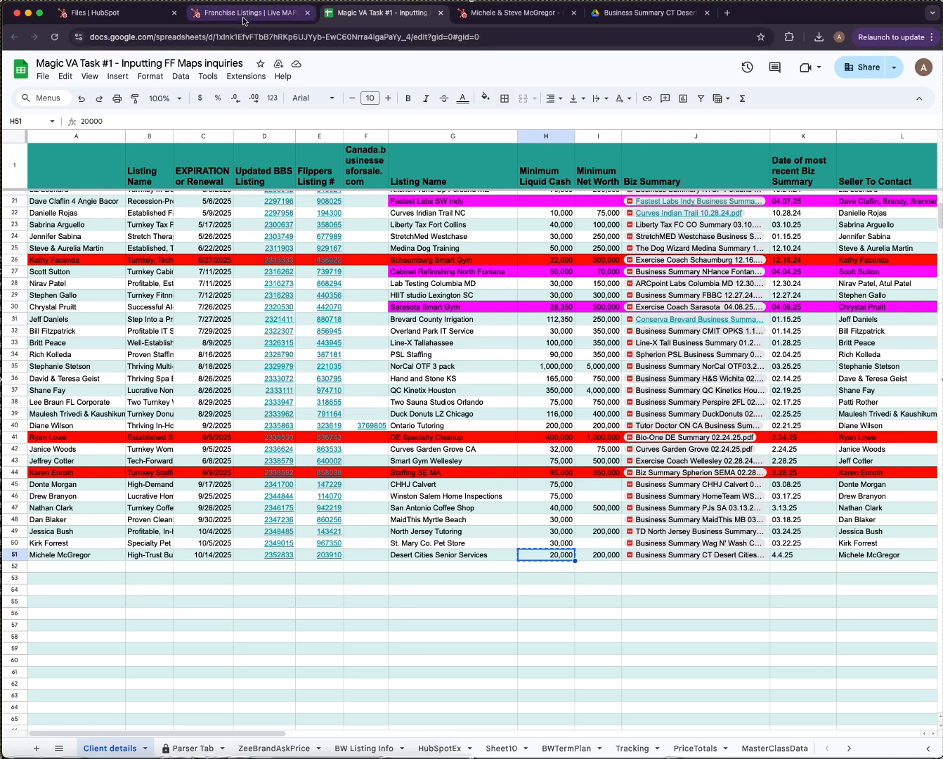
{"action": "key", "text": "ctrl+shift+Tab"}
{"action": "left_click", "coordinate": [698, 222]}
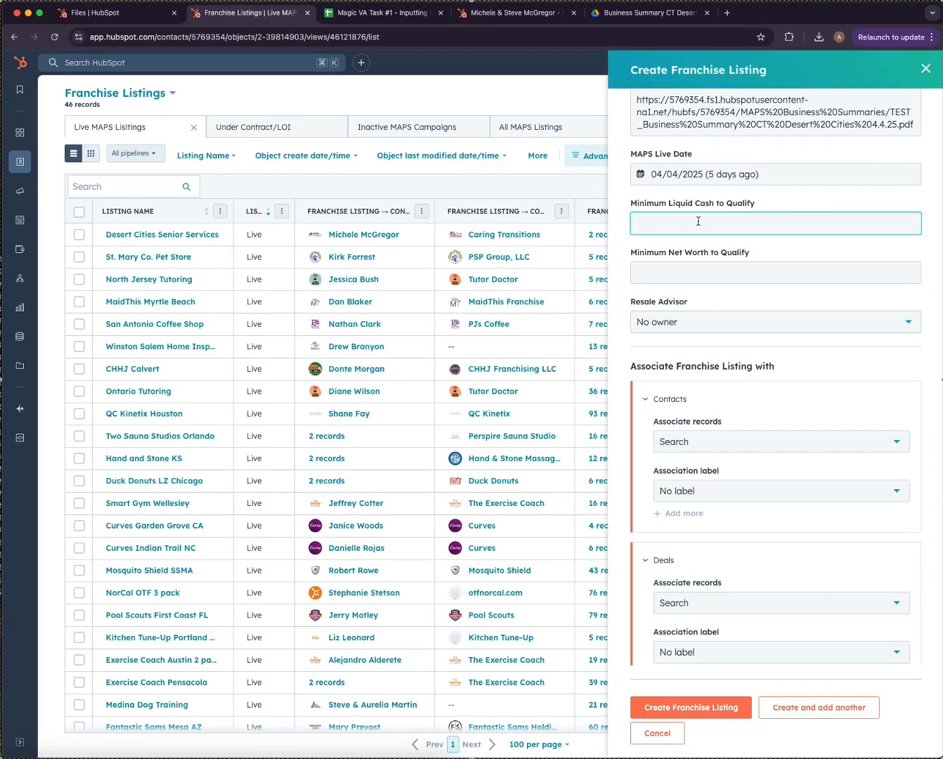
{"action": "type", "text": "20,000"}
{"action": "left_click", "coordinate": [698, 272]}
{"action": "type", "text": "20,000"}
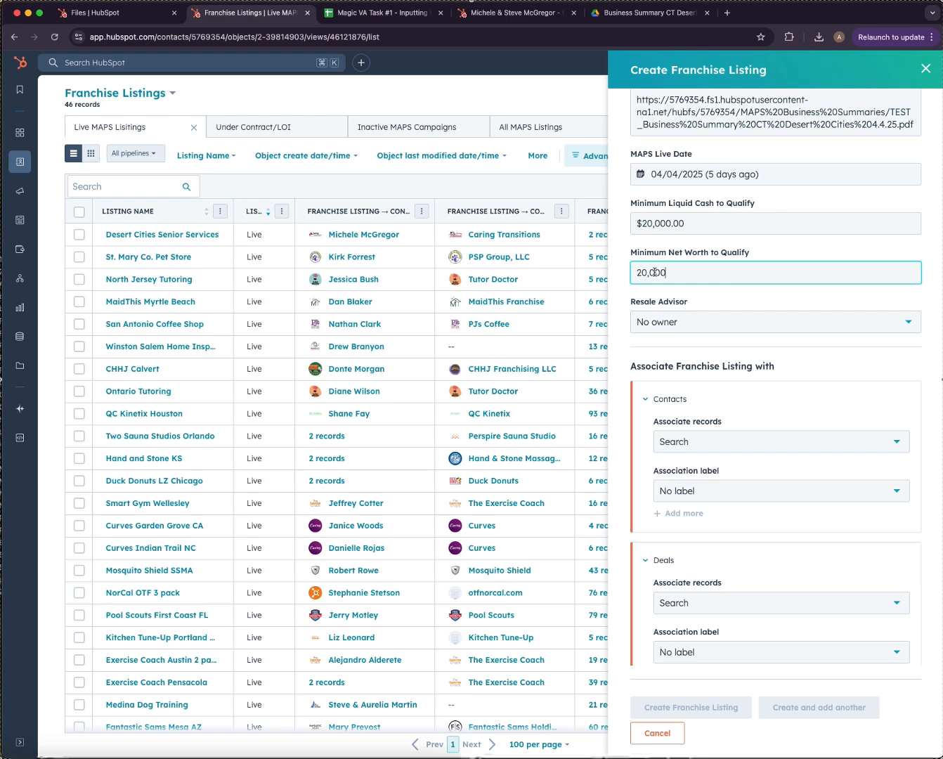
{"action": "type", "text": "0"}
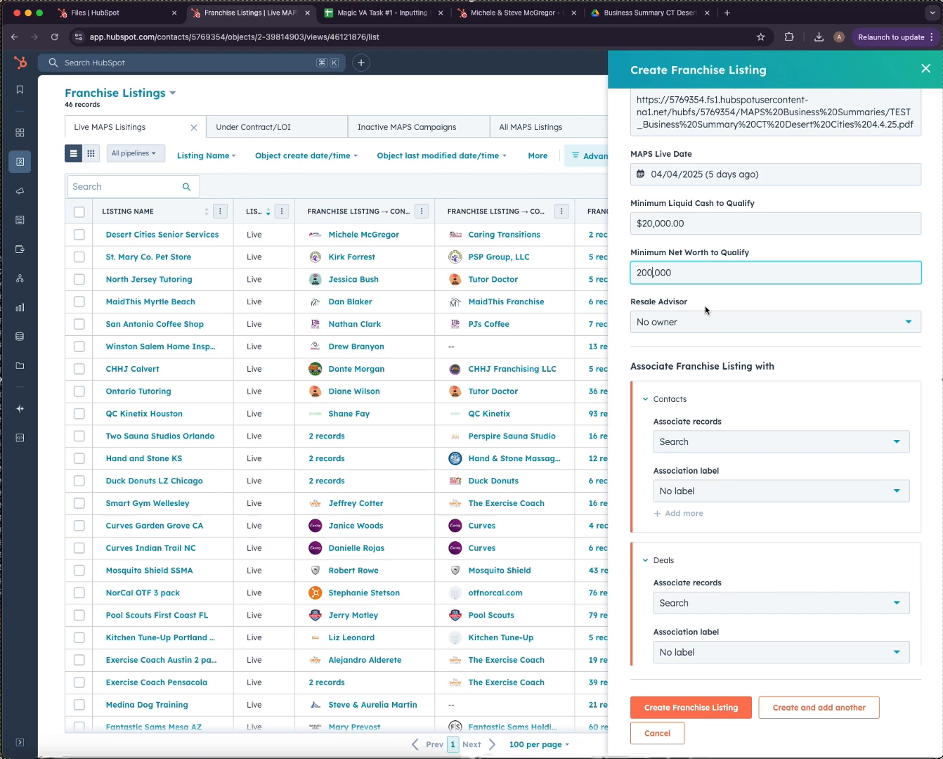
Assign the deal's owner as the listing's Resale Advisor.
{"action": "left_click", "coordinate": [517, 11]}
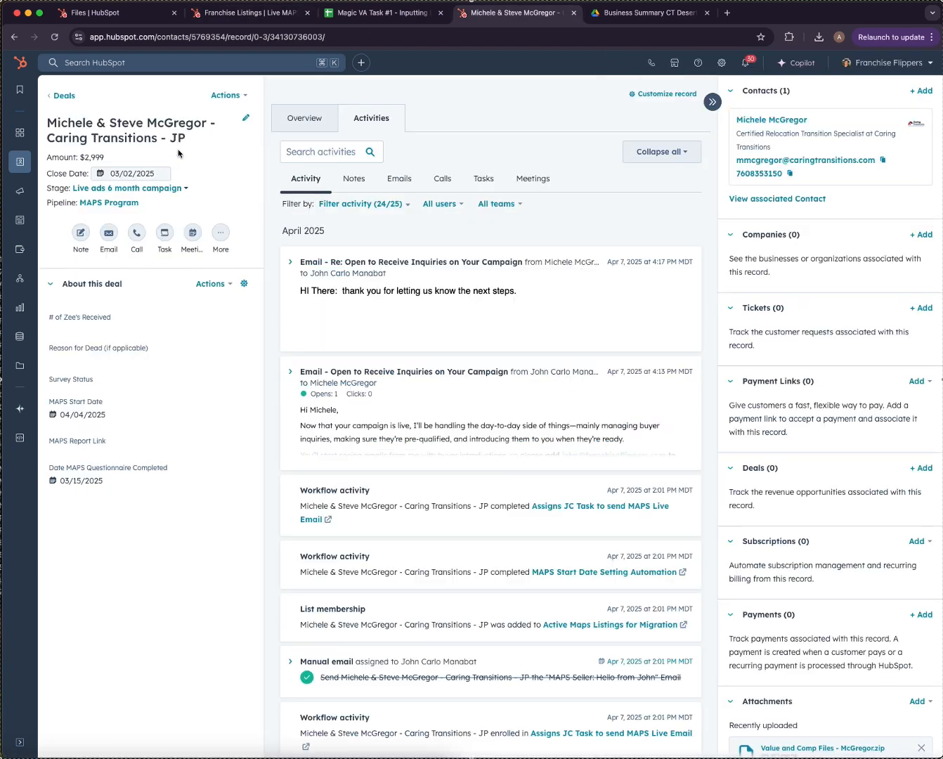
{"action": "left_click_drag", "start_coordinate": [173, 140], "coordinate": [190, 144]}
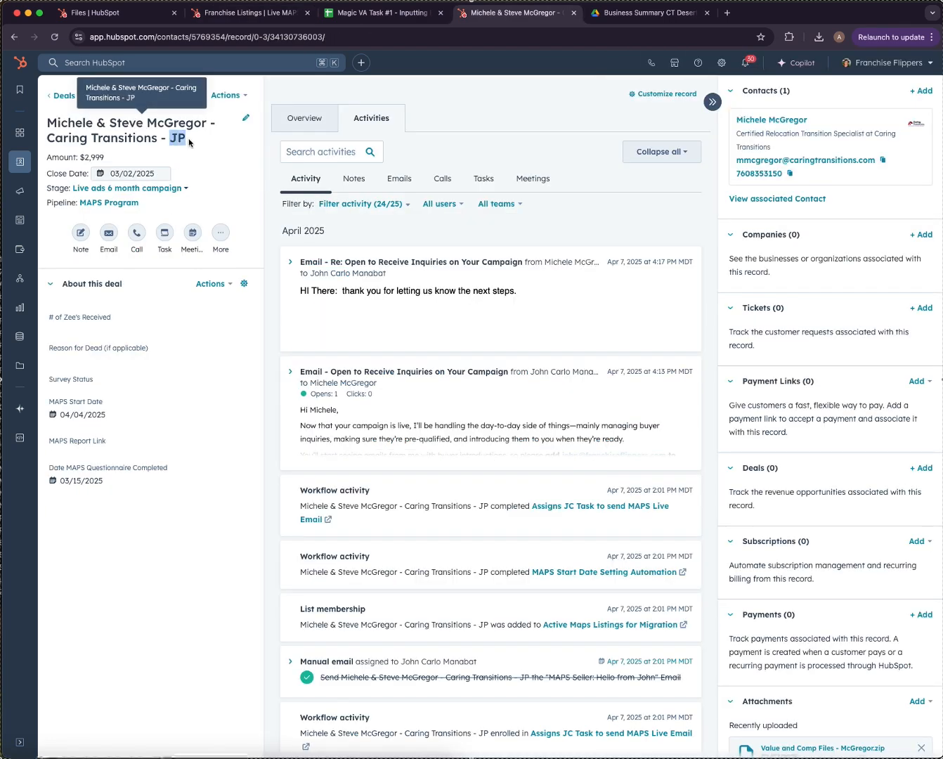
{"action": "left_click", "coordinate": [249, 12]}
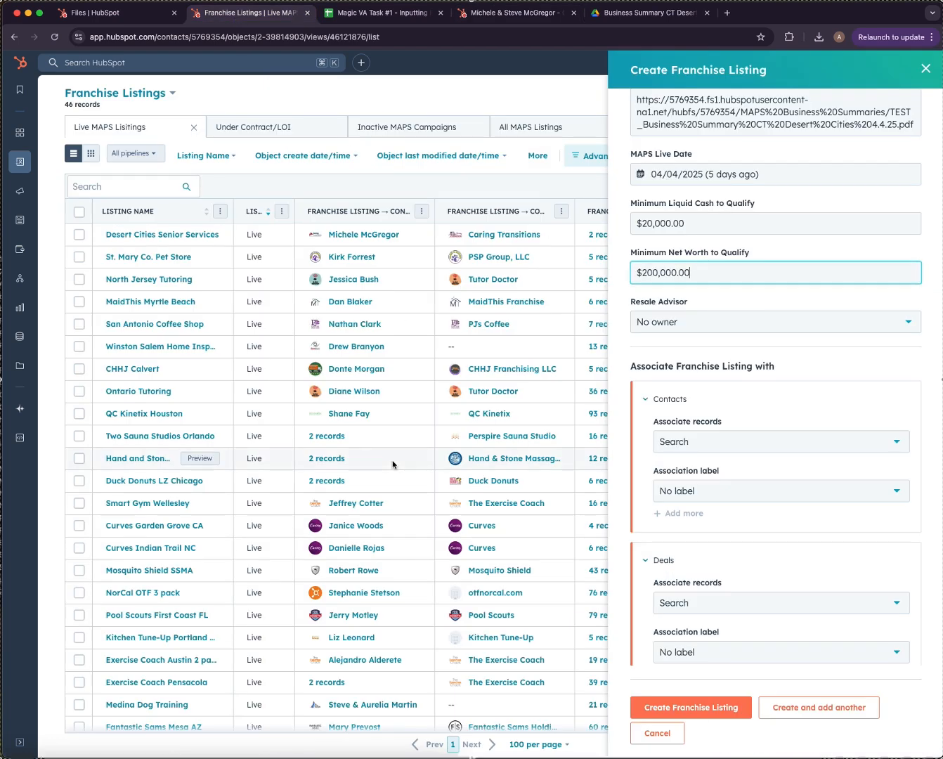
{"action": "left_click", "coordinate": [696, 329]}
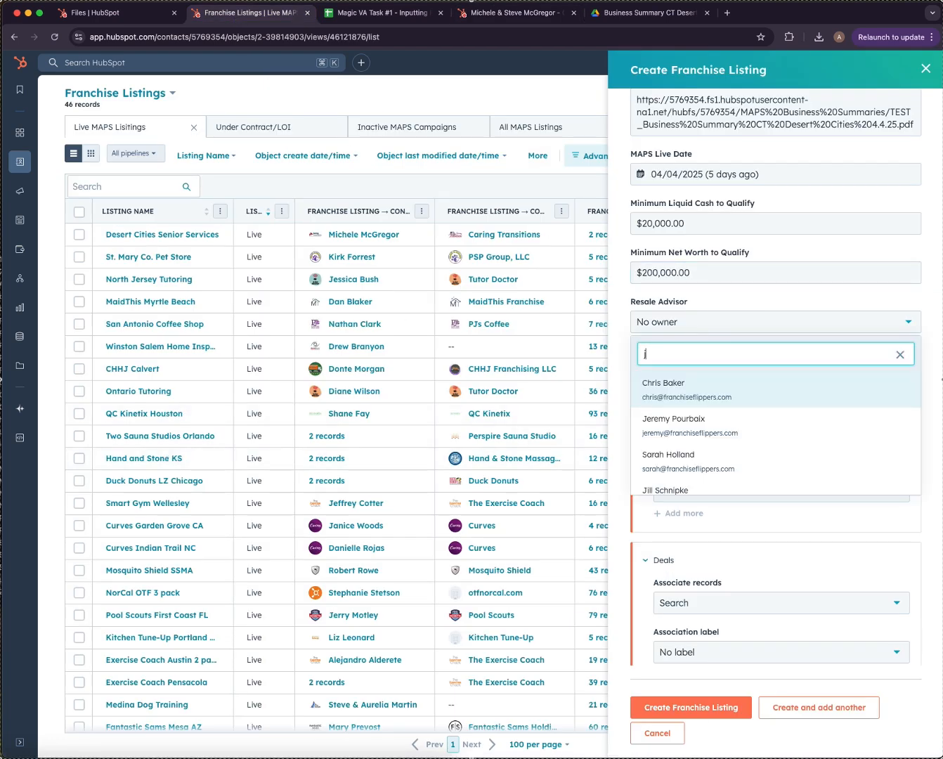
{"action": "left_click", "coordinate": [696, 395]}
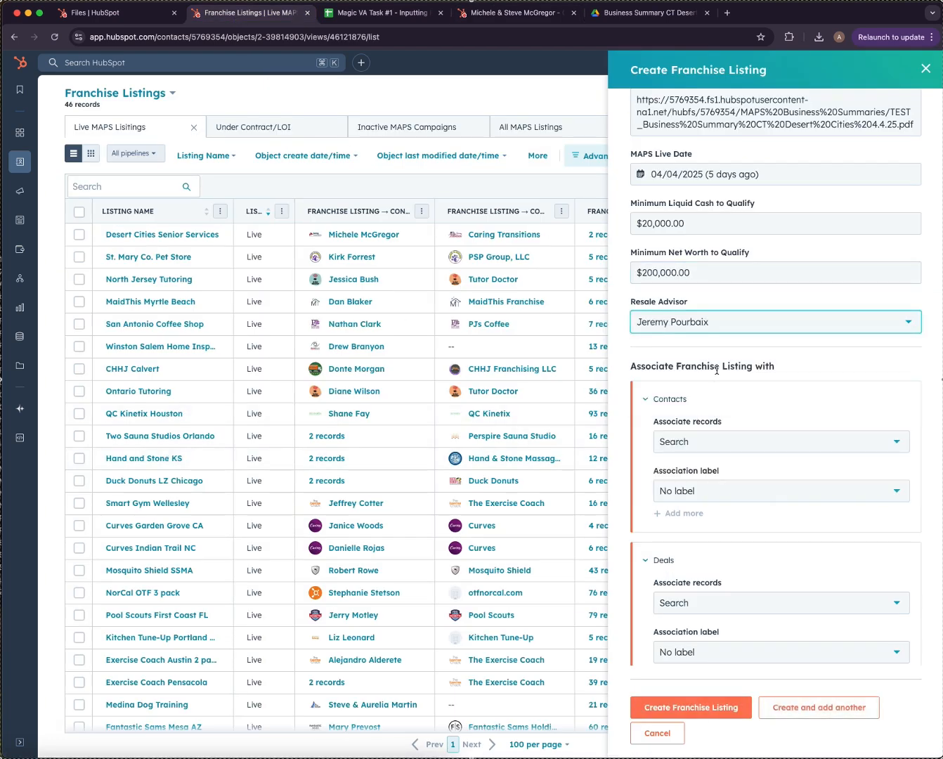
{"action": "scroll", "coordinate": [717, 375], "scroll_direction": "down", "scroll_amount": 3}
{"action": "scroll", "coordinate": [717, 375], "scroll_direction": "down", "scroll_amount": 2}
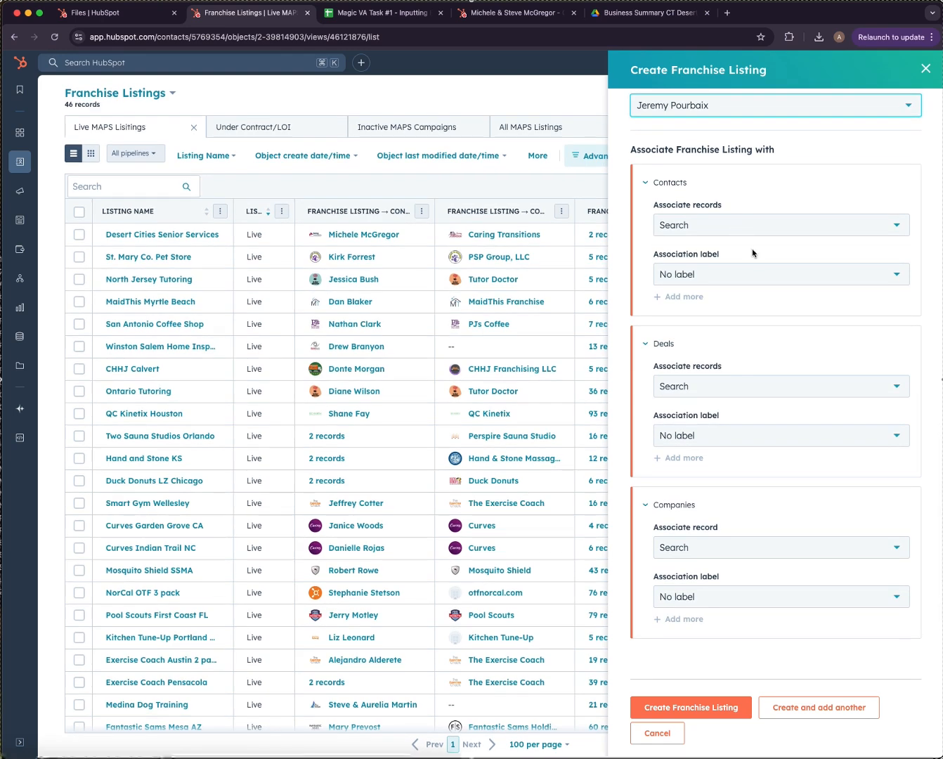
{"action": "scroll", "coordinate": [740, 220], "scroll_direction": "up", "scroll_amount": 2}
Associate the seller's contact record with the listing.
{"action": "left_click", "coordinate": [777, 296]}
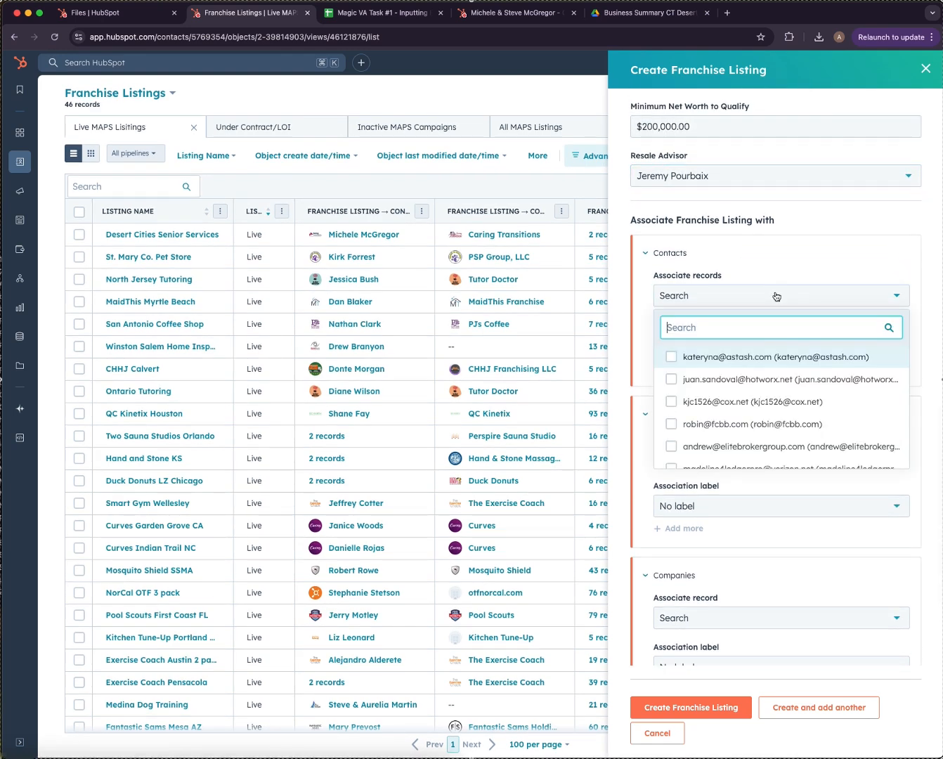
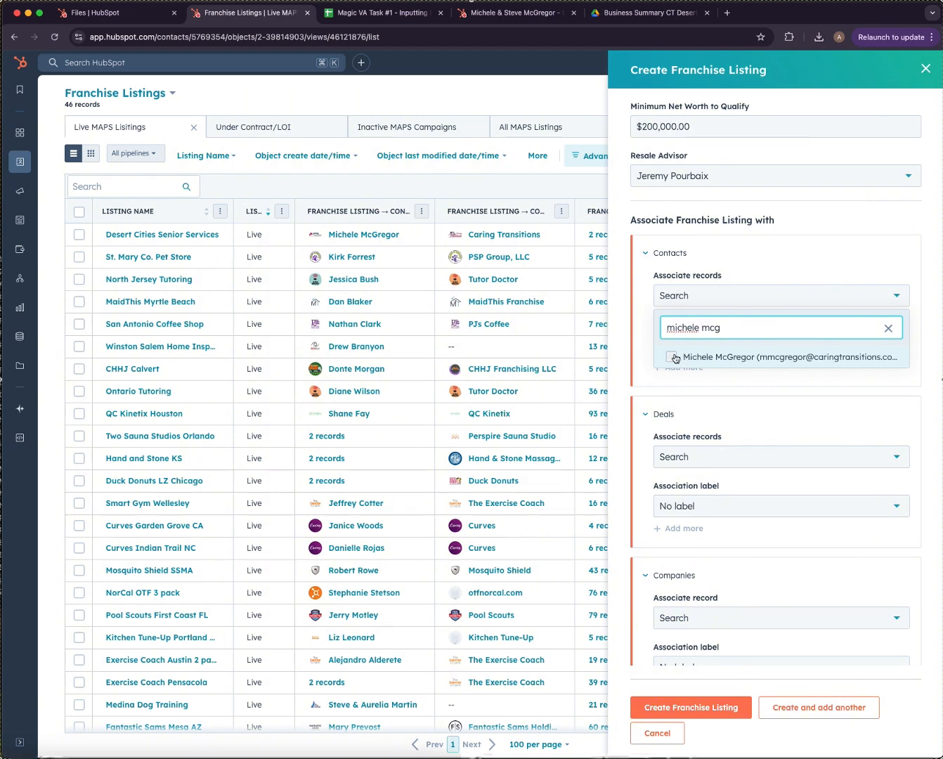
{"action": "left_click", "coordinate": [687, 358]}
{"action": "left_click", "coordinate": [751, 397]}
{"action": "scroll", "coordinate": [759, 398], "scroll_direction": "down", "scroll_amount": 2}
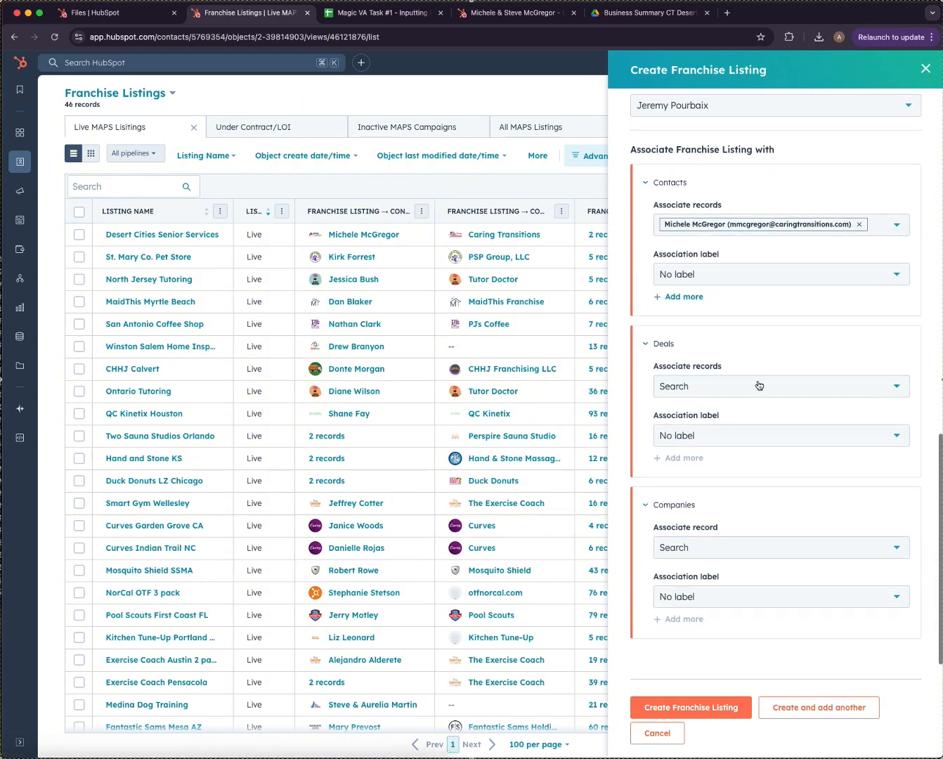
Associate the Caring Transitions deal, searched by its copied deal title.
{"action": "left_click", "coordinate": [701, 386]}
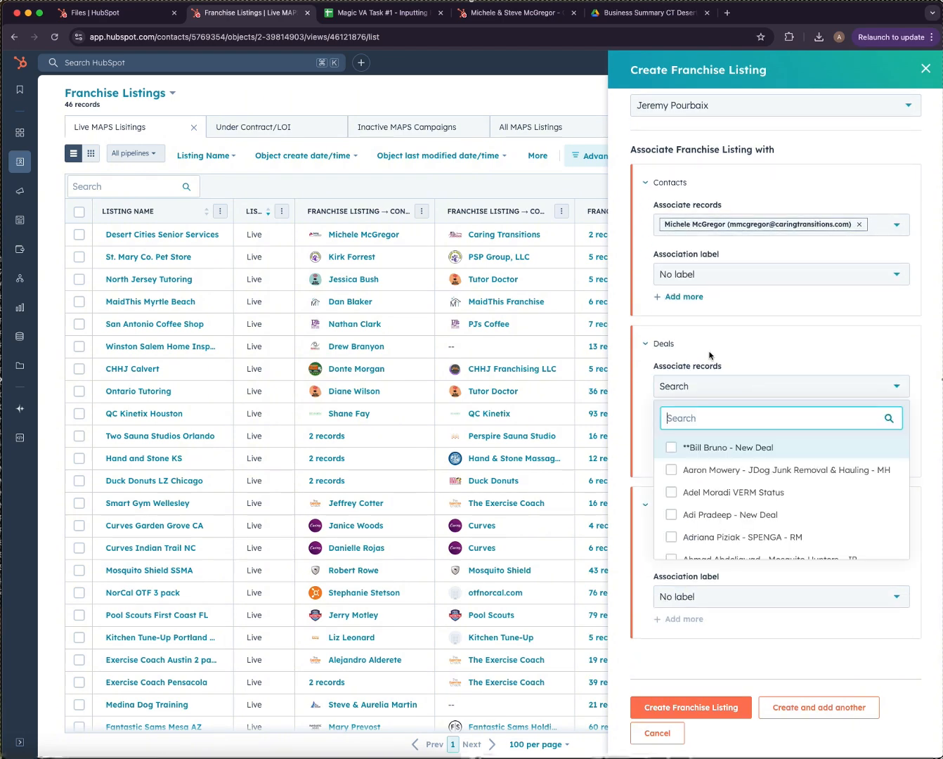
{"action": "left_click", "coordinate": [513, 13]}
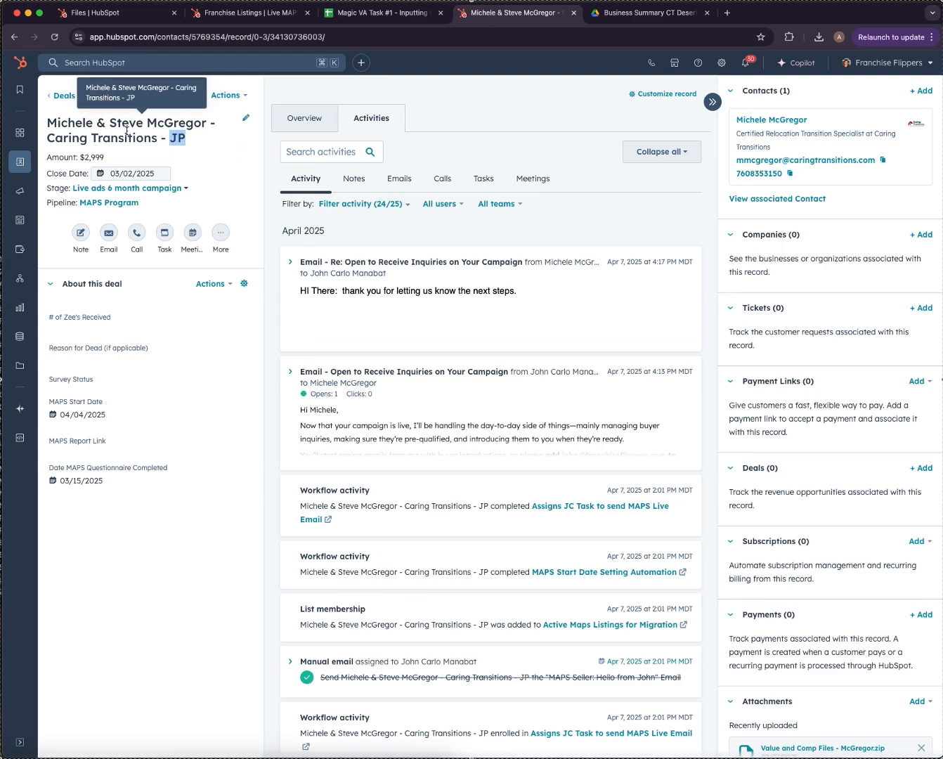
{"action": "triple_click", "coordinate": [60, 123]}
{"action": "key", "text": "super+c"}
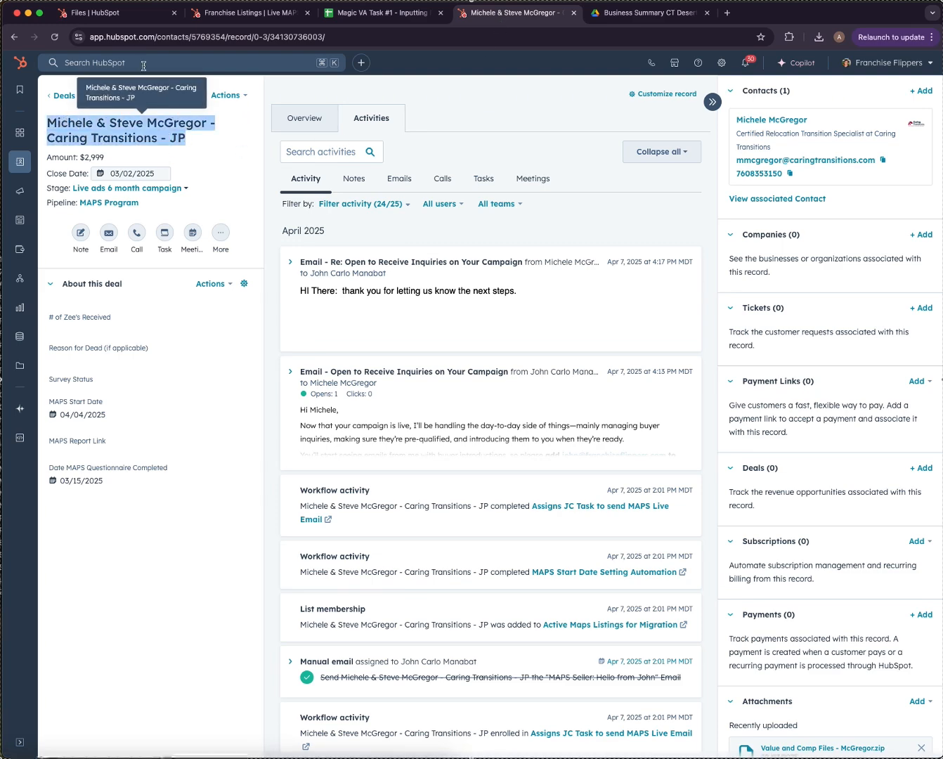
{"action": "left_click", "coordinate": [260, 19]}
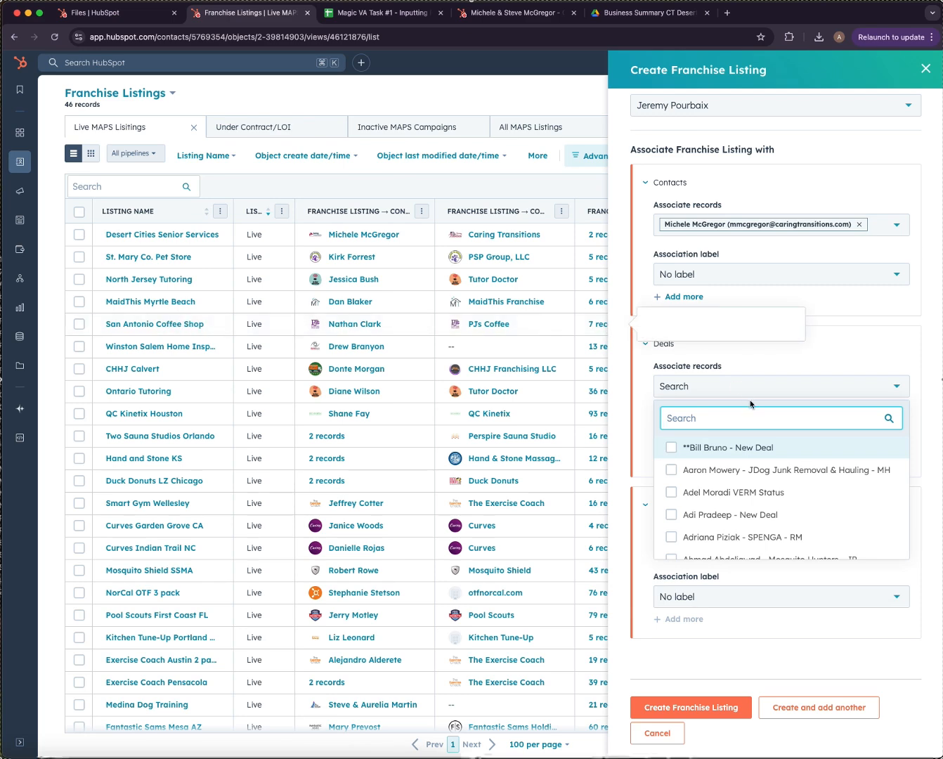
{"action": "key", "text": "super+v"}
{"action": "left_click", "coordinate": [671, 450]}
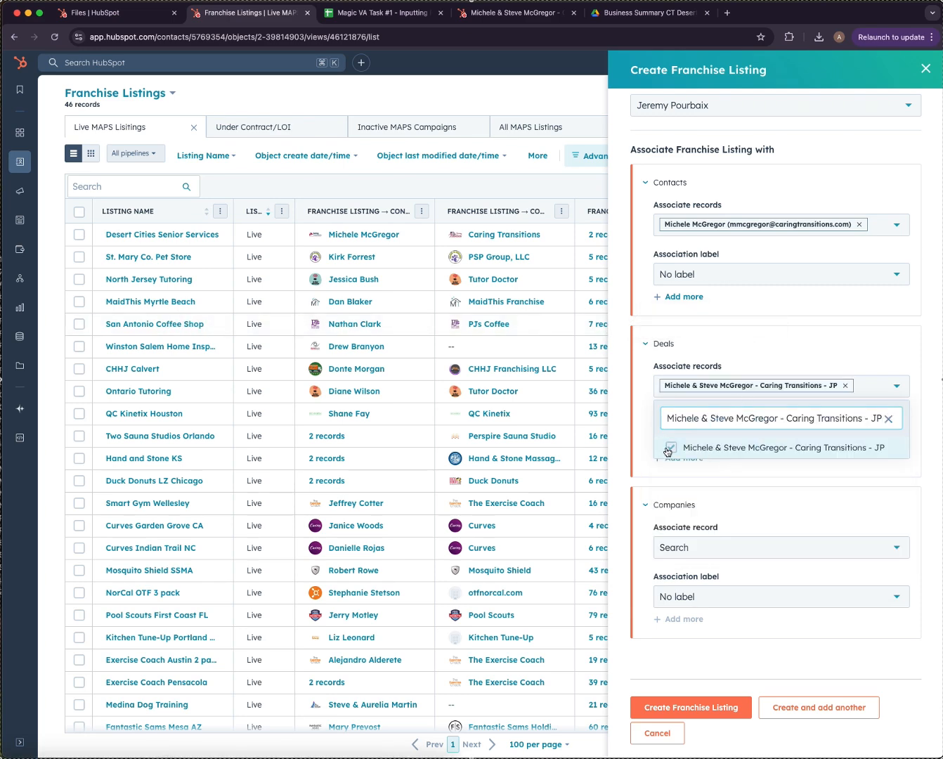
{"action": "left_click", "coordinate": [692, 484]}
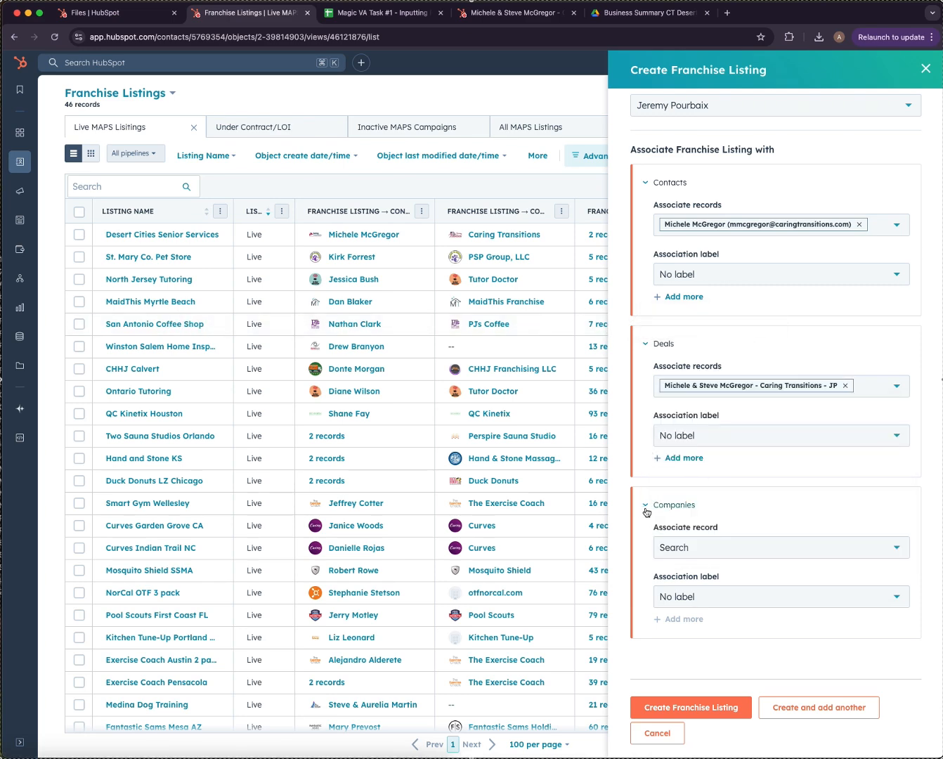
Associate the Caring Transitions company with the listing.
{"action": "left_click", "coordinate": [732, 551]}
{"action": "type", "text": "c"}
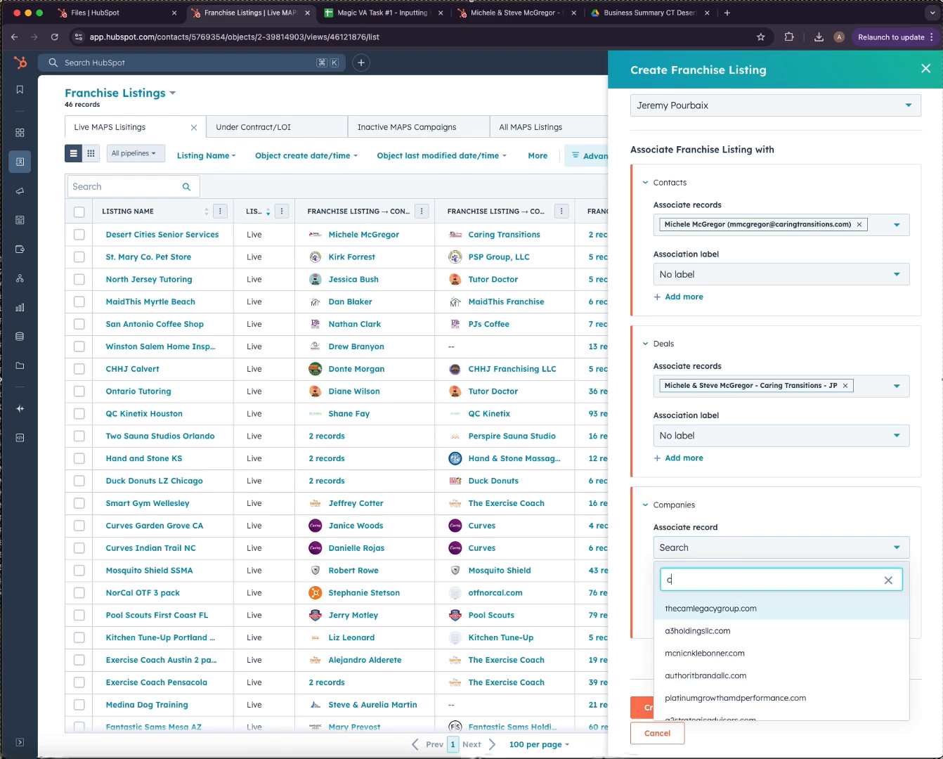
{"action": "type", "text": "aring"}
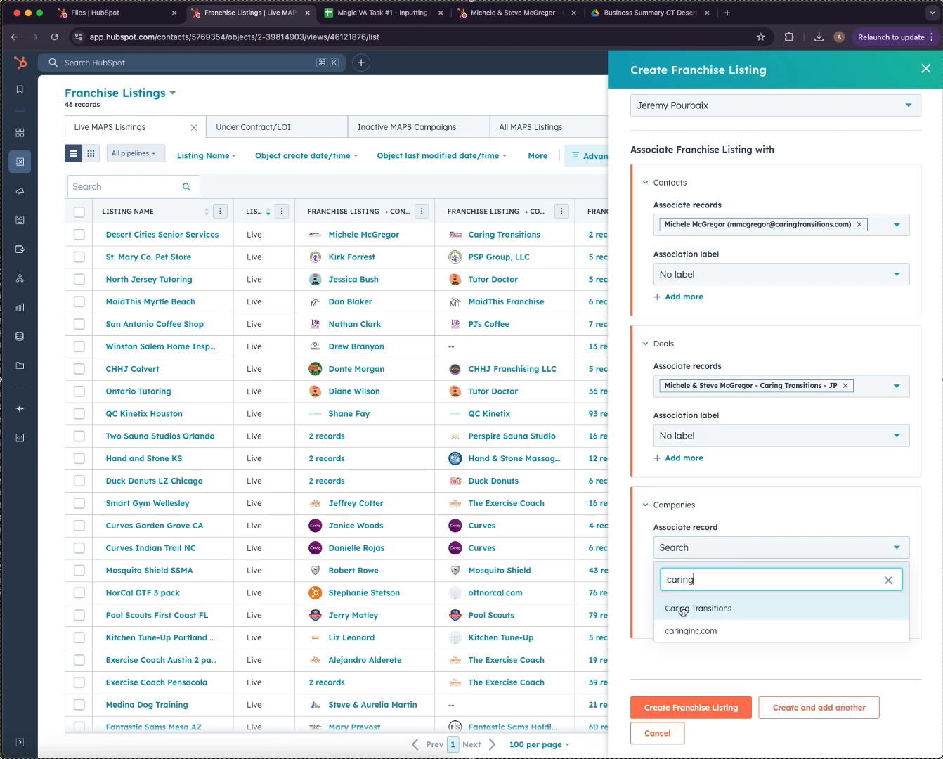
{"action": "left_click", "coordinate": [680, 608]}
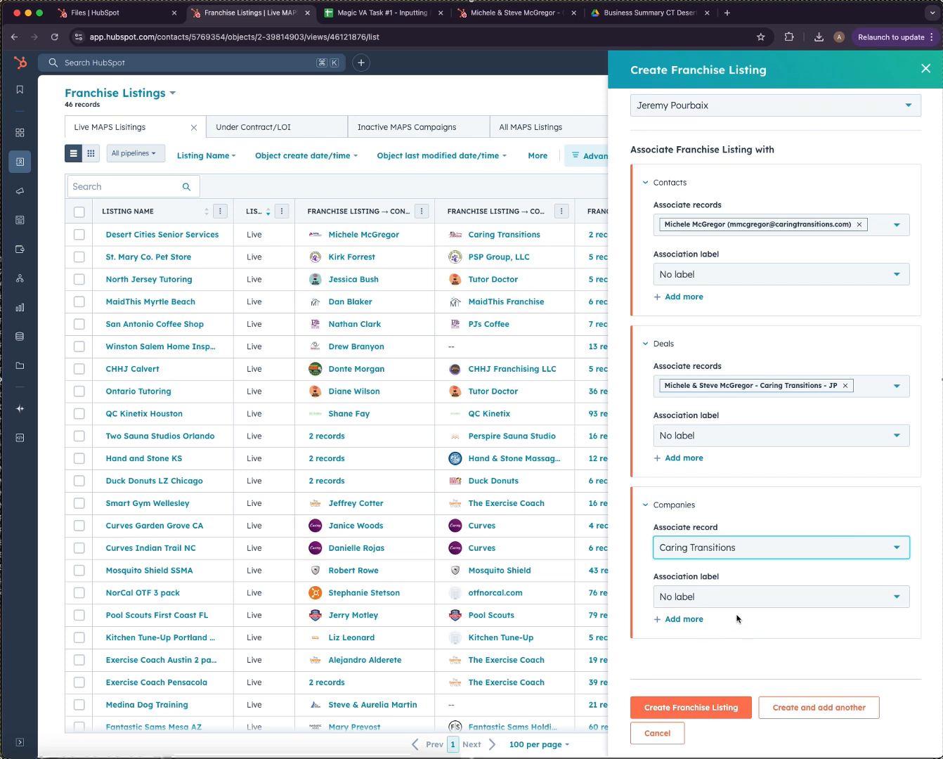
Copy the form's BBS Listing Link into the address bar of a new browser tab.
{"action": "scroll", "coordinate": [802, 260], "scroll_direction": "up", "scroll_amount": 15}
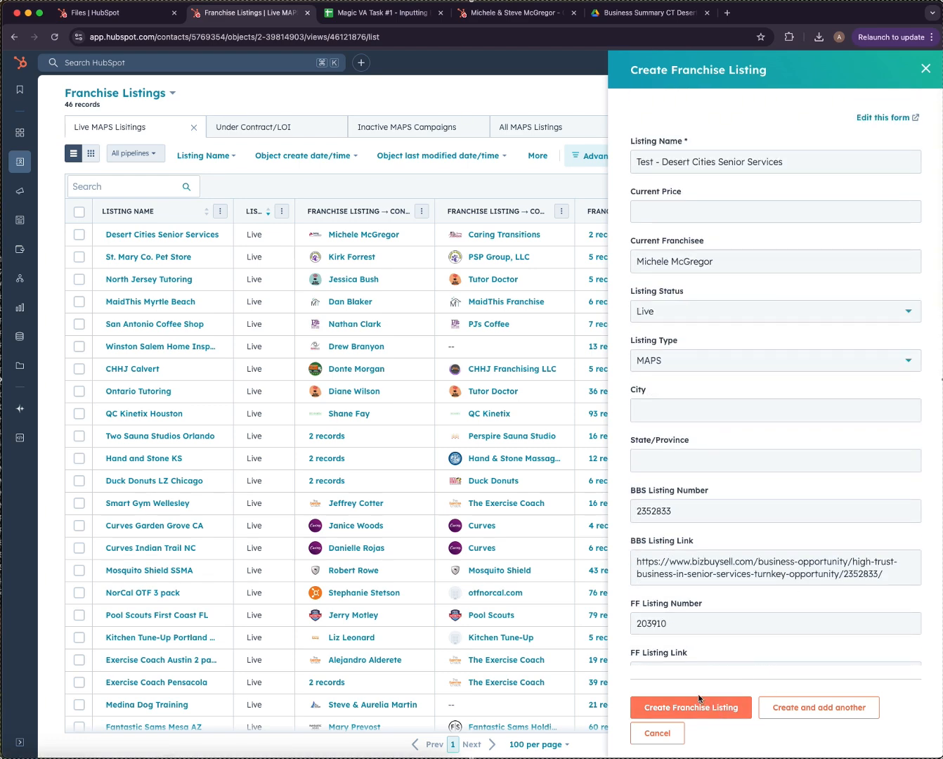
{"action": "triple_click", "coordinate": [712, 564]}
{"action": "key", "text": "super+c"}
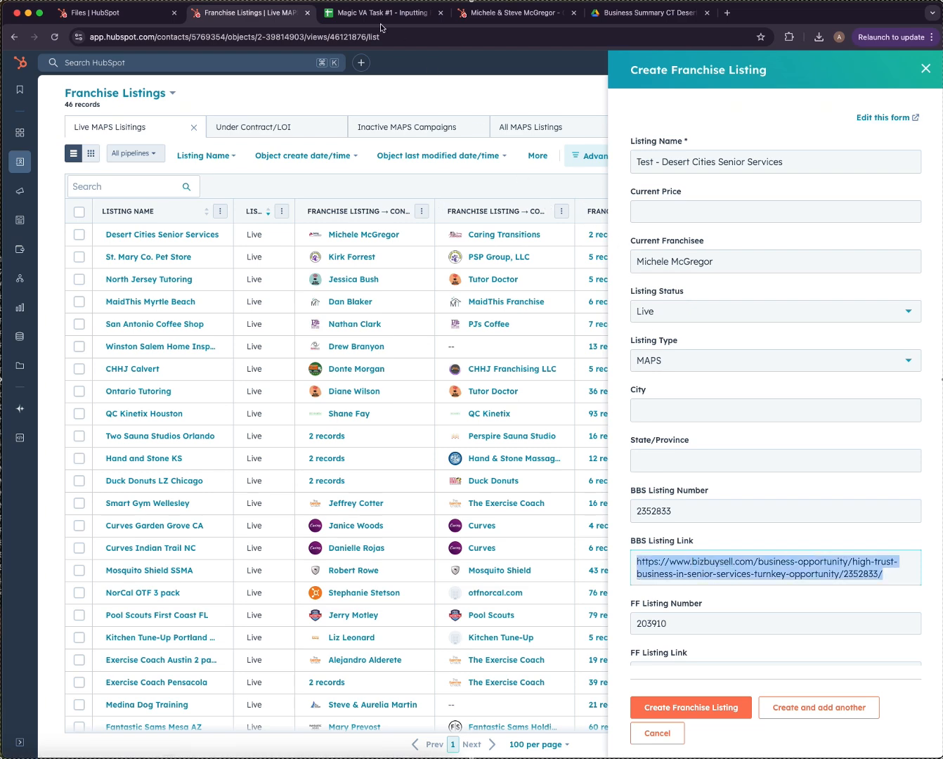
{"action": "key", "text": "super+t"}
{"action": "key", "text": "super+v"}
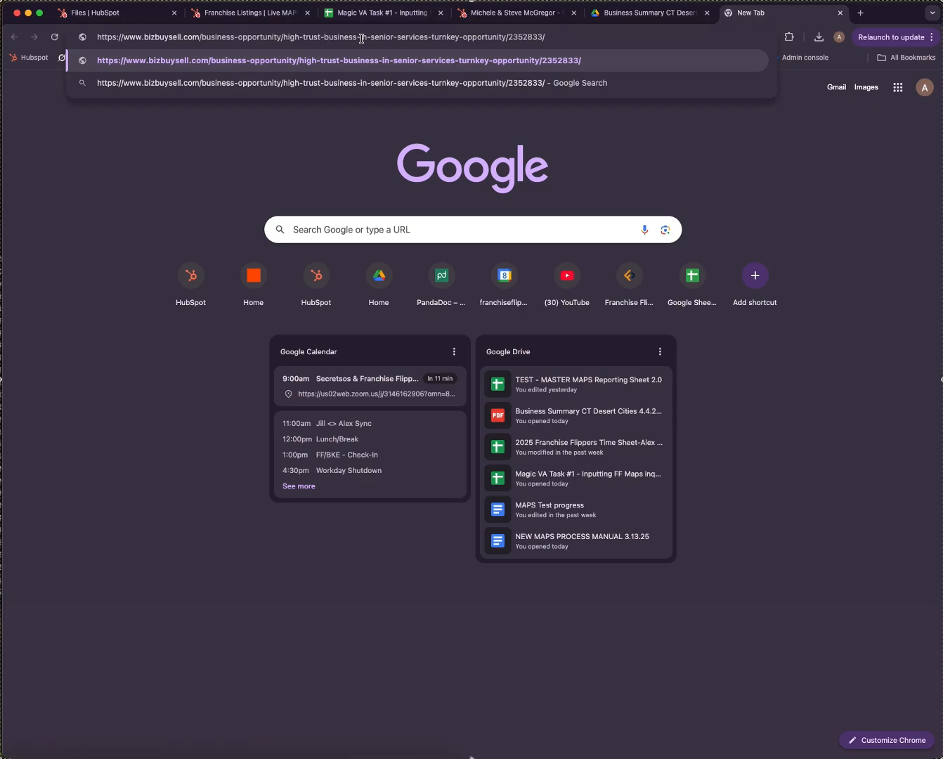
Load the BizBuySell listing page and sign in with the saved account.
{"action": "key", "text": "Return"}
{"action": "left_click", "coordinate": [440, 261]}
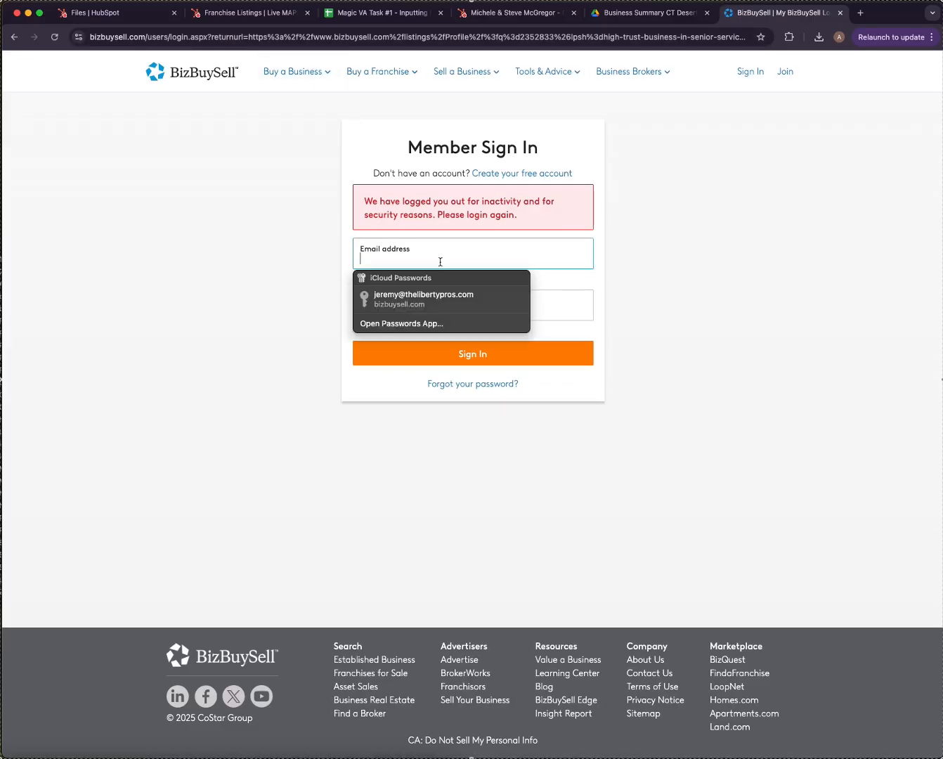
{"action": "left_click", "coordinate": [435, 302]}
{"action": "type", "text": "•"}
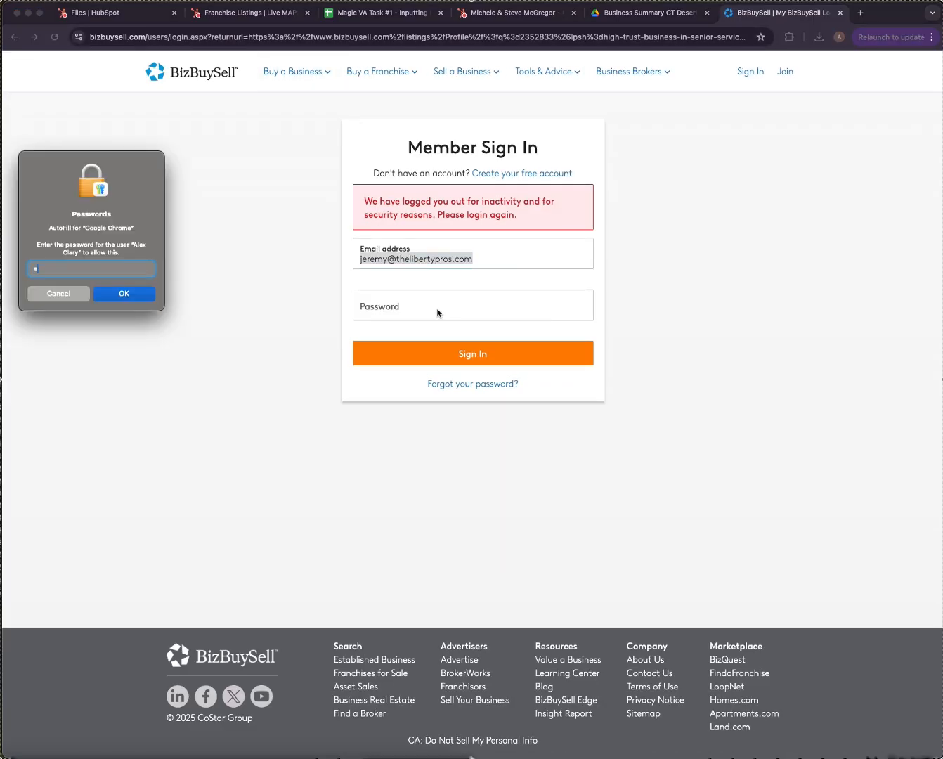
{"action": "type", "text": "••••••••"}
{"action": "key", "text": "Return"}
{"action": "left_click", "coordinate": [439, 355]}
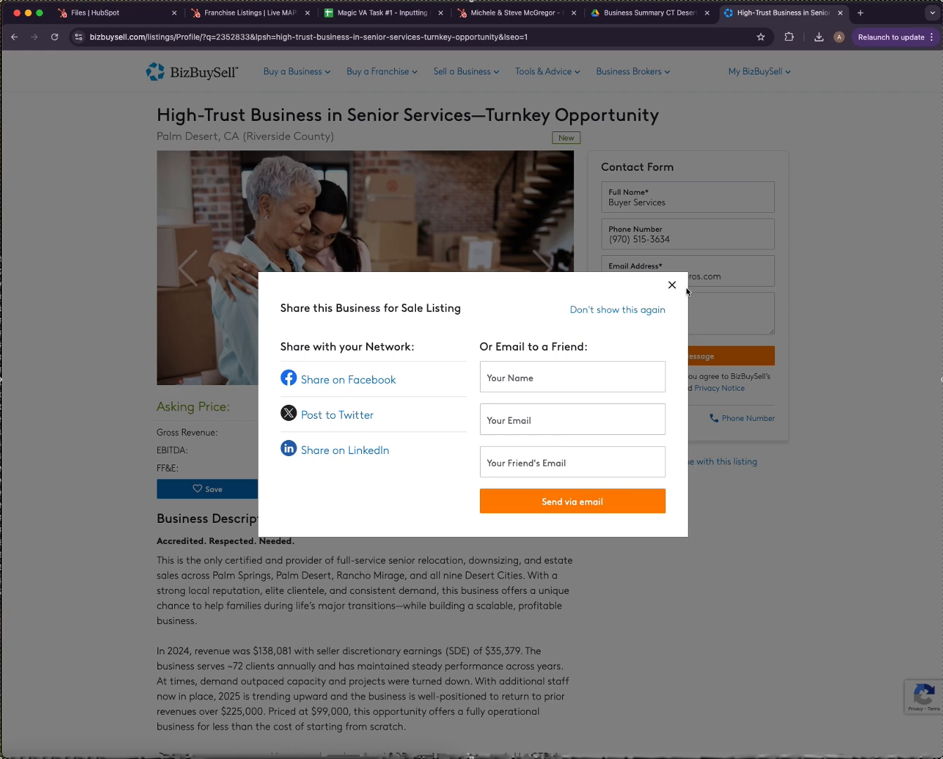
Copy the listing's city, Palm Desert, and return to the HubSpot City field.
{"action": "left_click", "coordinate": [673, 284]}
{"action": "left_click_drag", "start_coordinate": [157, 137], "coordinate": [211, 141]}
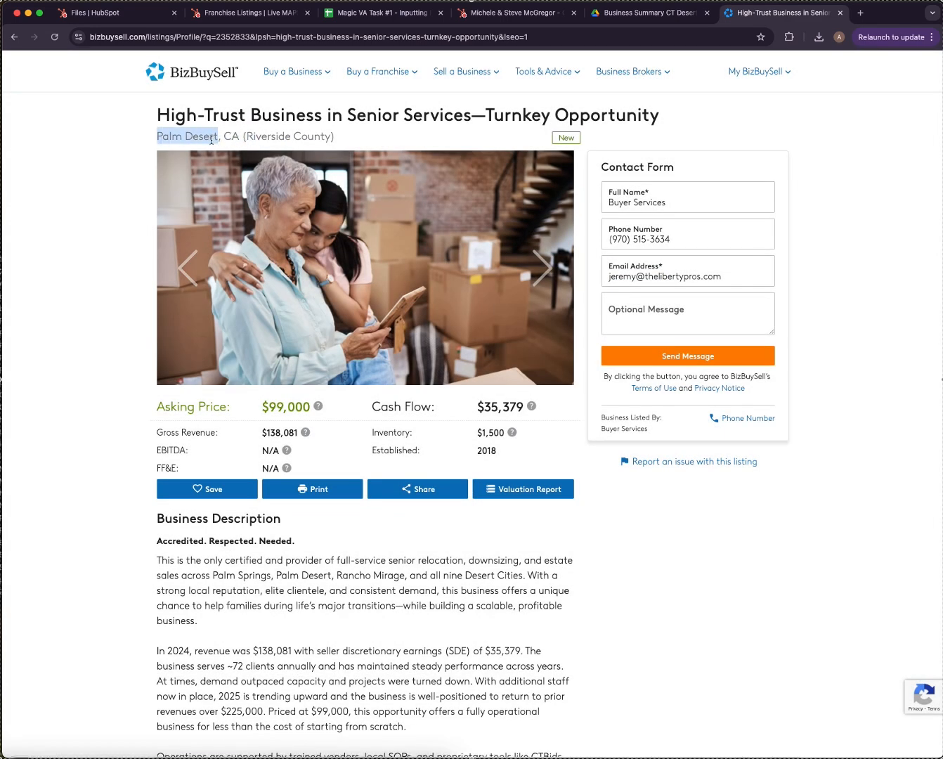
{"action": "key", "text": "super+2"}
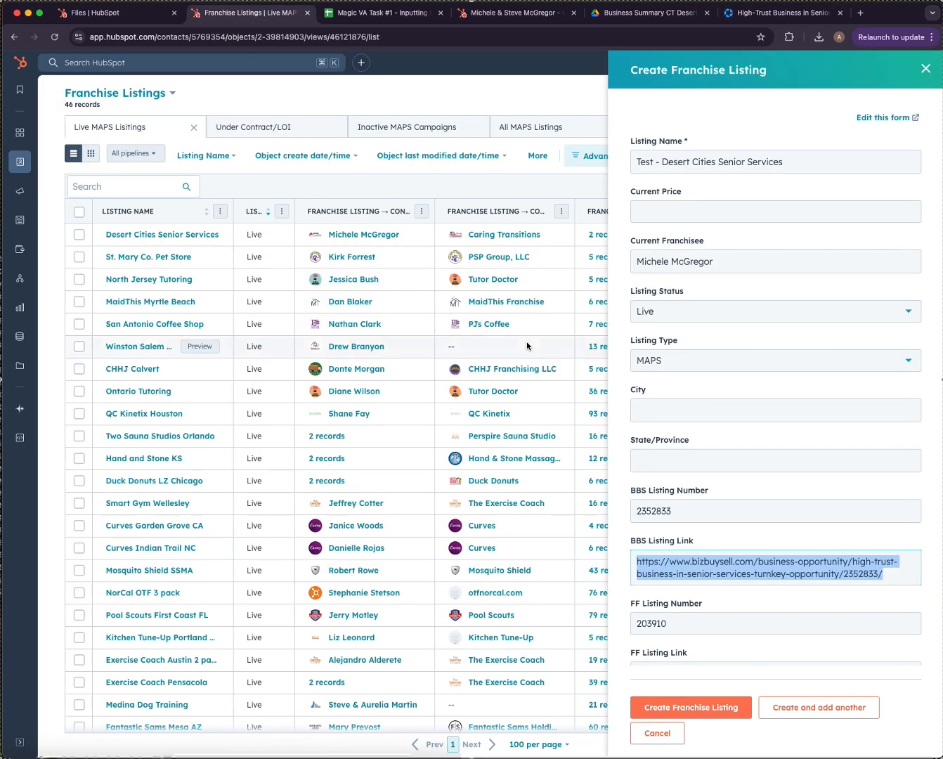
{"action": "left_click", "coordinate": [859, 413]}
Set City to Palm Desert and State/Province to California.
{"action": "type", "text": "Palm Desert"}
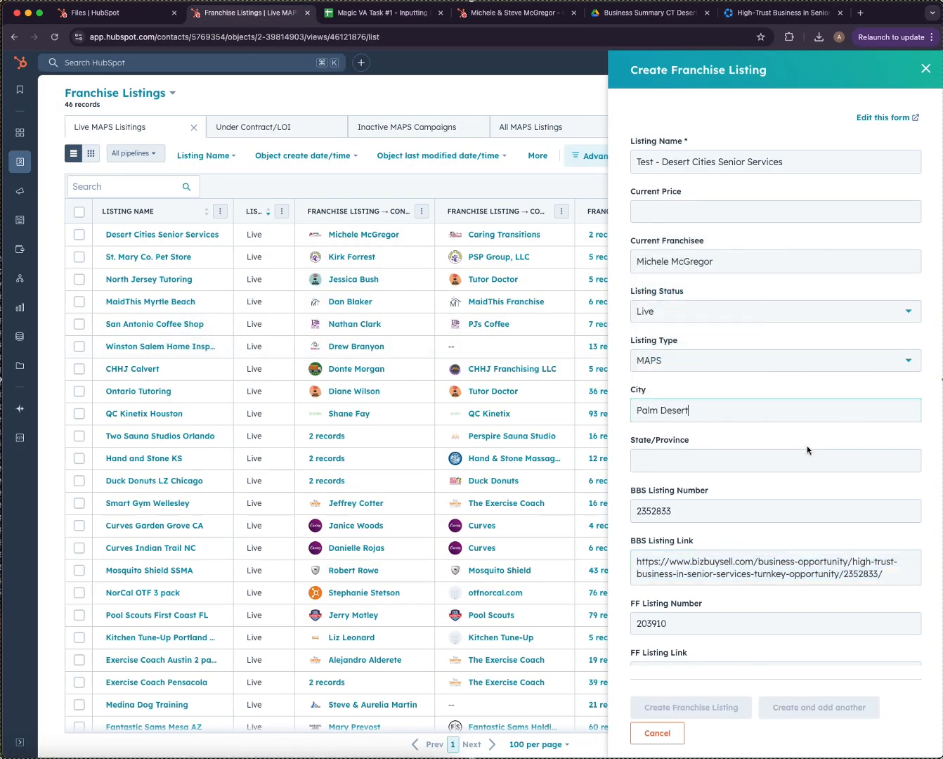
{"action": "left_click", "coordinate": [814, 460]}
{"action": "type", "text": "California"}
{"action": "scroll", "coordinate": [783, 475], "scroll_direction": "down", "scroll_amount": 5}
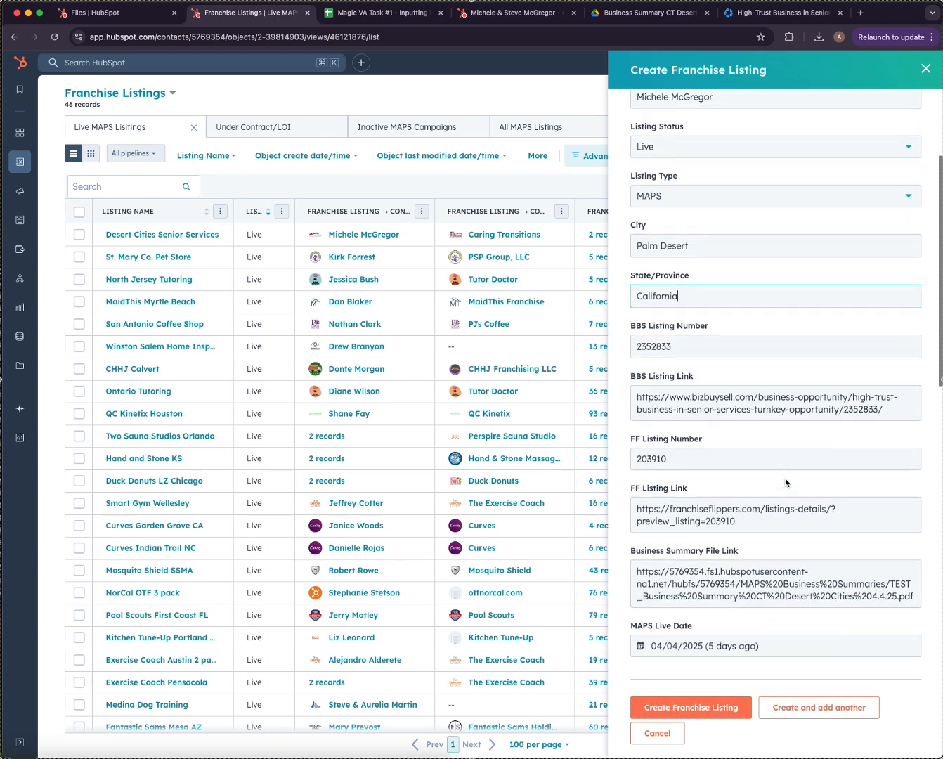
{"action": "scroll", "coordinate": [785, 479], "scroll_direction": "up", "scroll_amount": 5}
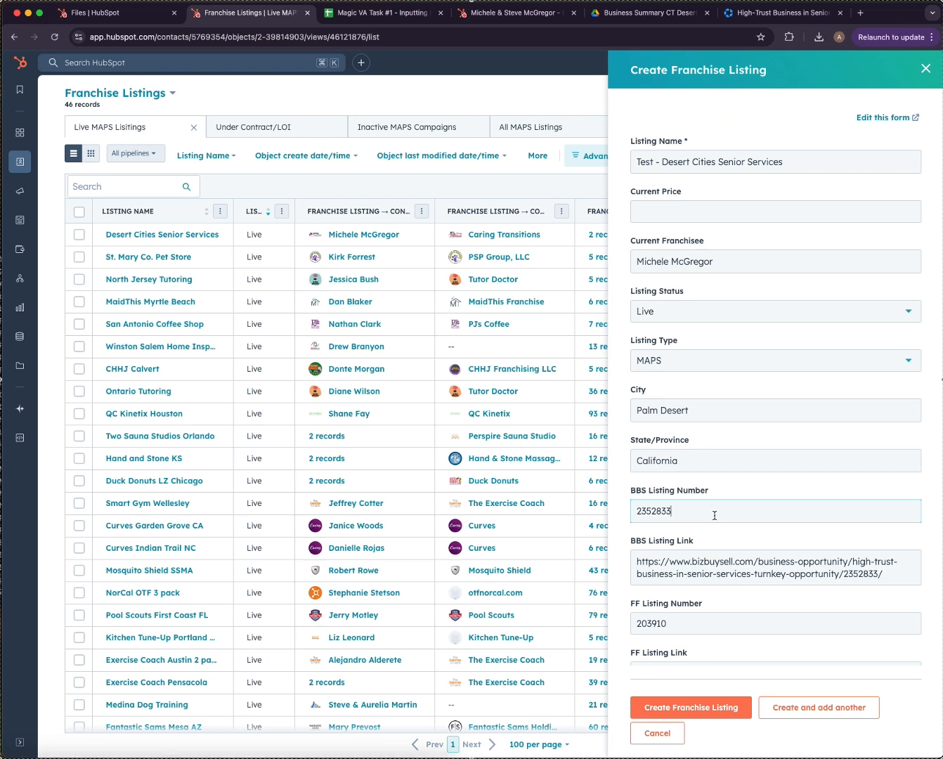
Replace the BBS and FF listing numbers with zeros and create the franchise listing.
{"action": "key", "text": "BackSpace"}
{"action": "key", "text": "BackSpace"}
{"action": "key", "text": "BackSpace"}
{"action": "key", "text": "BackSpace"}
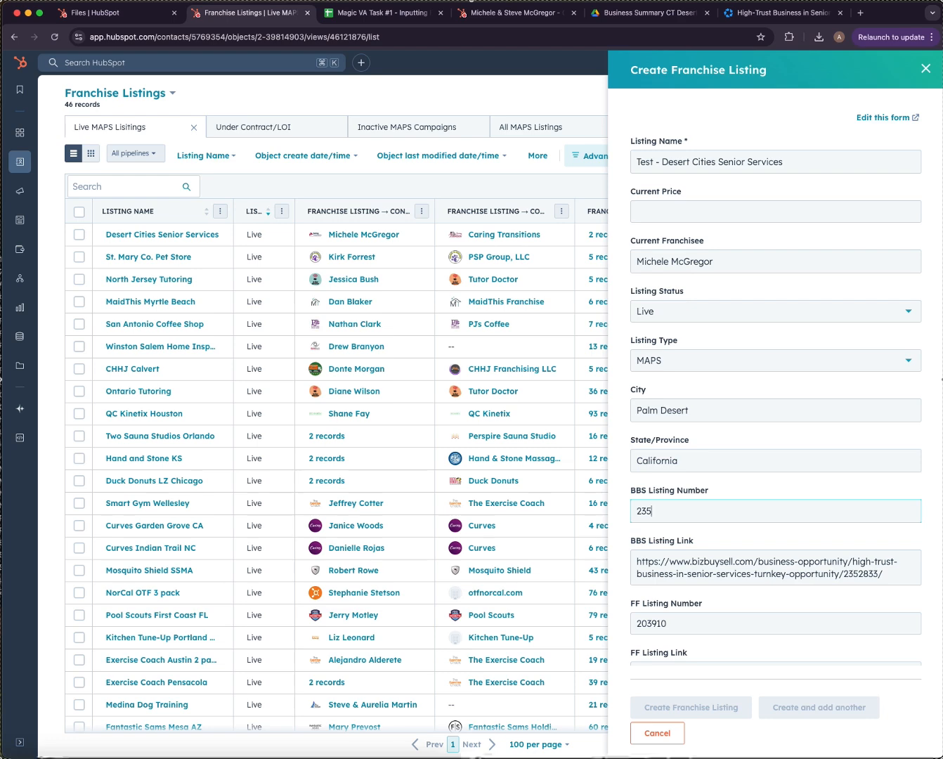
{"action": "type", "text": "0000000"}
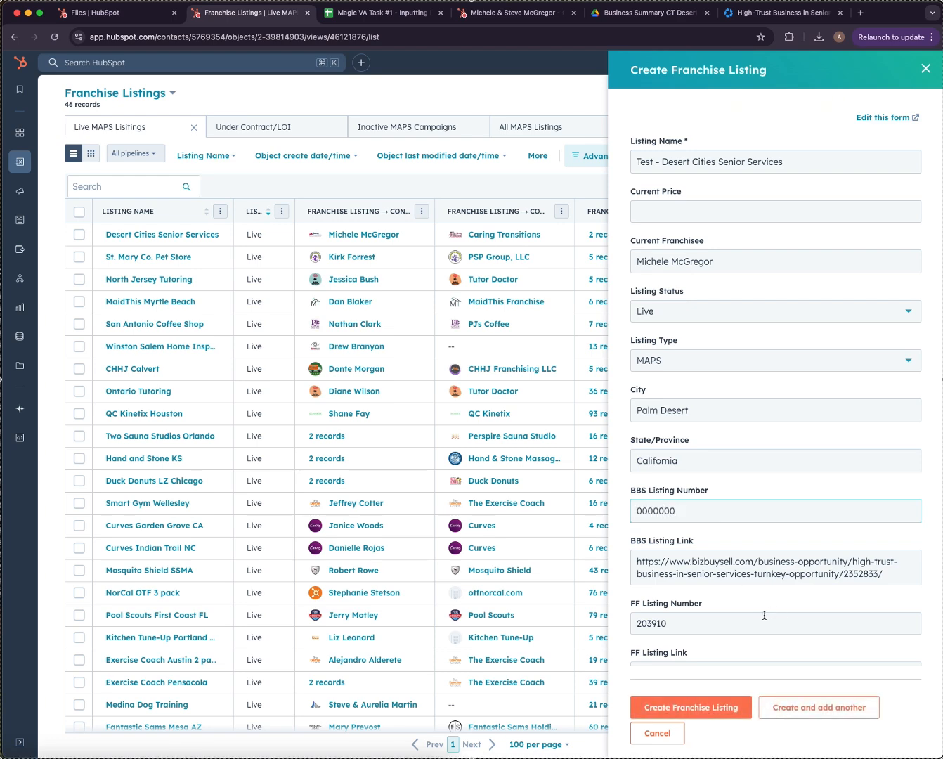
{"action": "scroll", "coordinate": [648, 494], "scroll_direction": "down", "scroll_amount": 2}
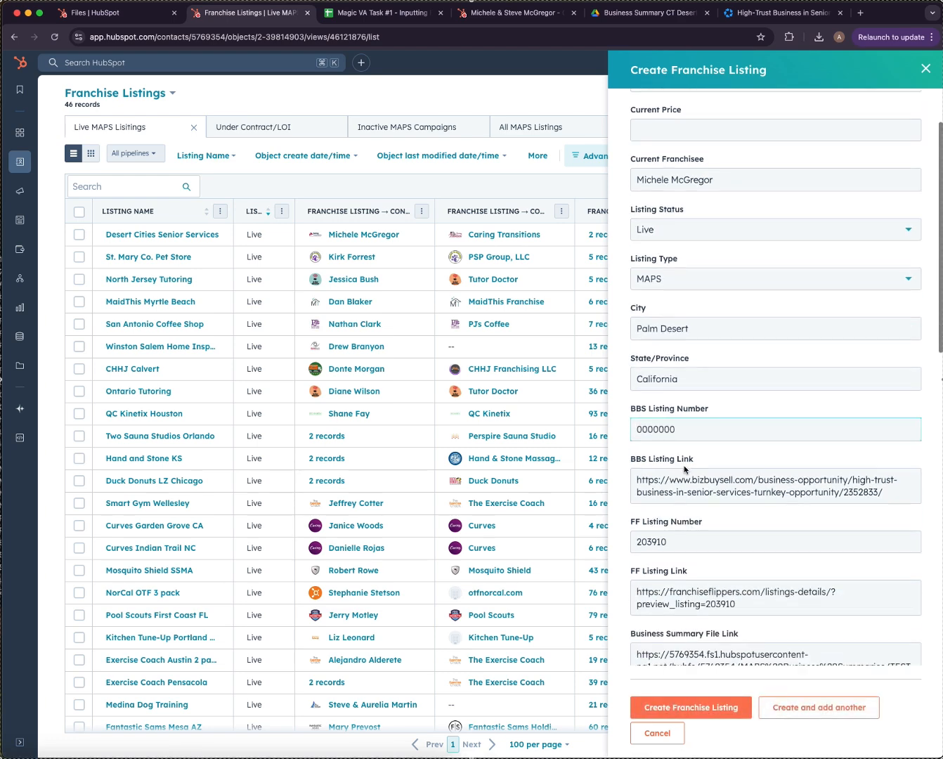
{"action": "double_click", "coordinate": [698, 540]}
{"action": "type", "text": "000000"}
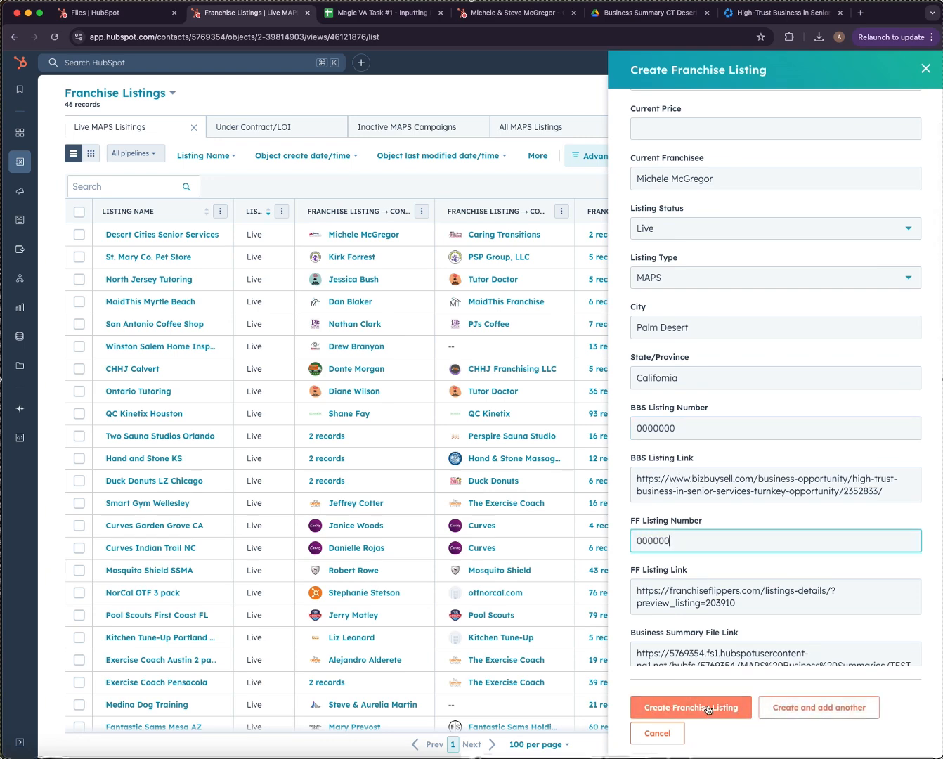
{"action": "left_click", "coordinate": [707, 709]}
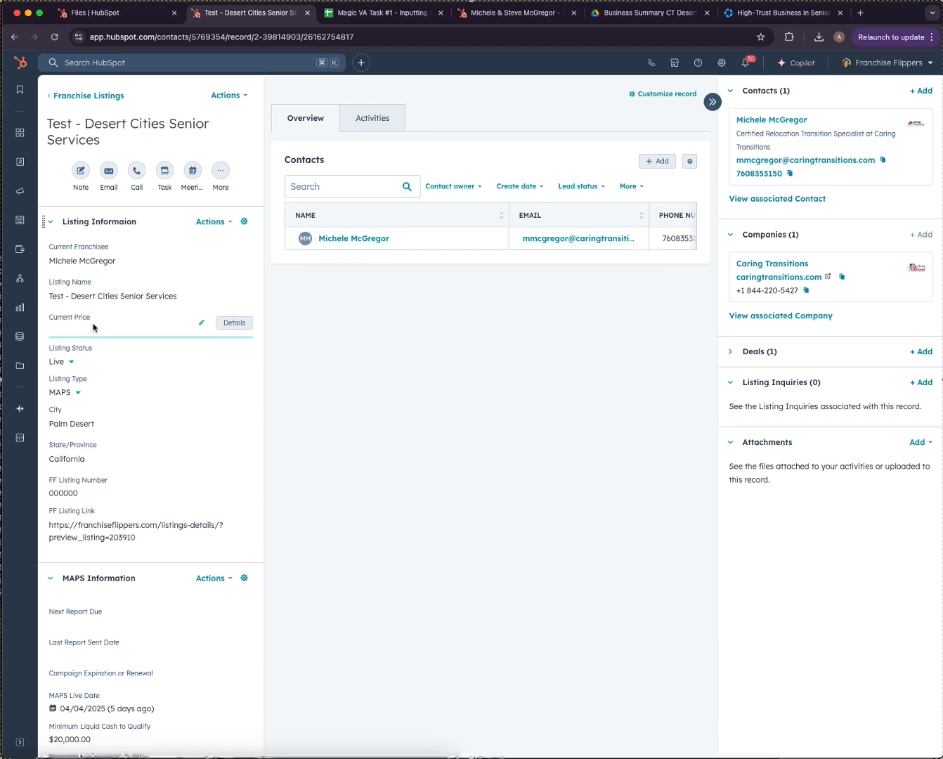
Save 99000 as the Current Price on the Test - Desert Cities Senior Services record.
{"action": "scroll", "coordinate": [79, 378], "scroll_direction": "down", "scroll_amount": 5}
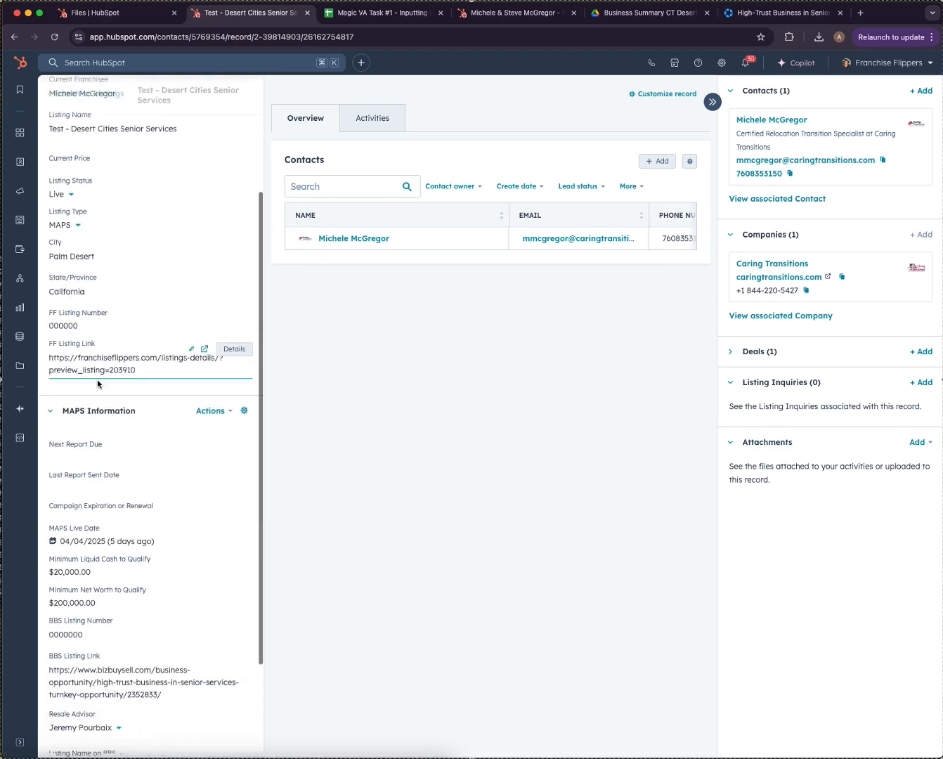
{"action": "scroll", "coordinate": [175, 237], "scroll_direction": "up", "scroll_amount": 5}
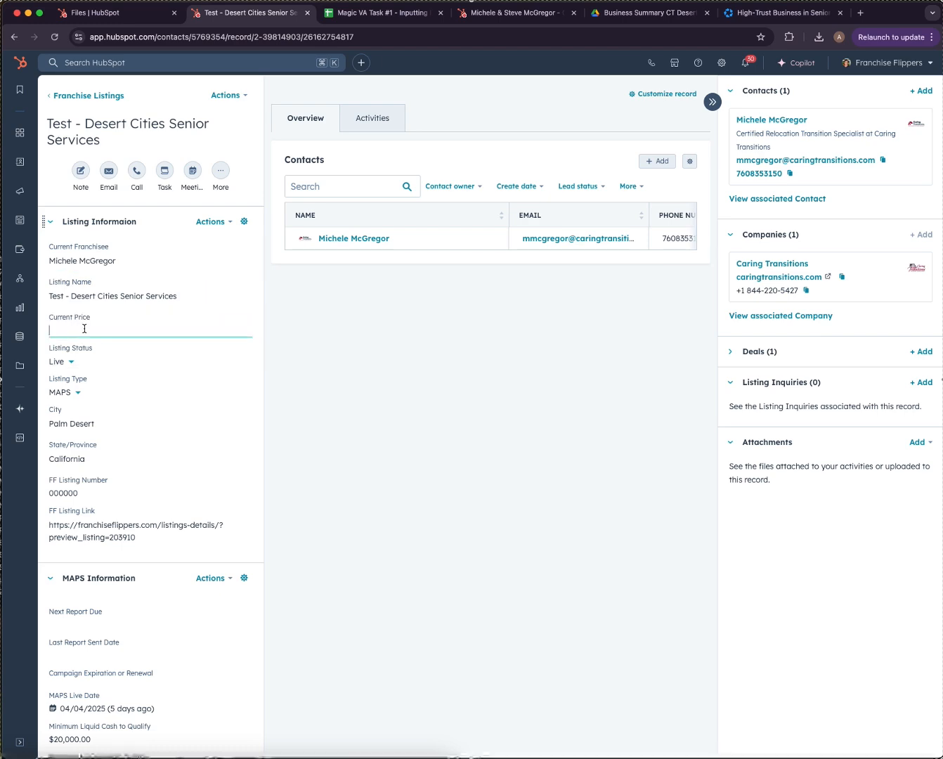
{"action": "left_click", "coordinate": [388, 18]}
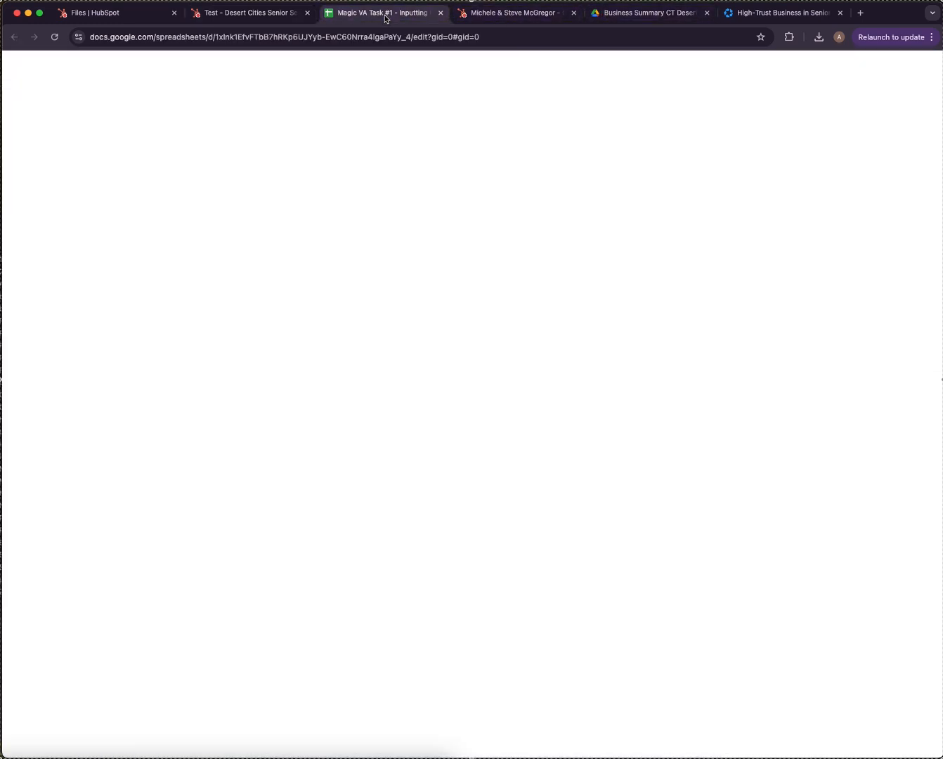
{"action": "left_click", "coordinate": [766, 12]}
{"action": "left_click_drag", "start_coordinate": [767, 13], "coordinate": [391, 14]}
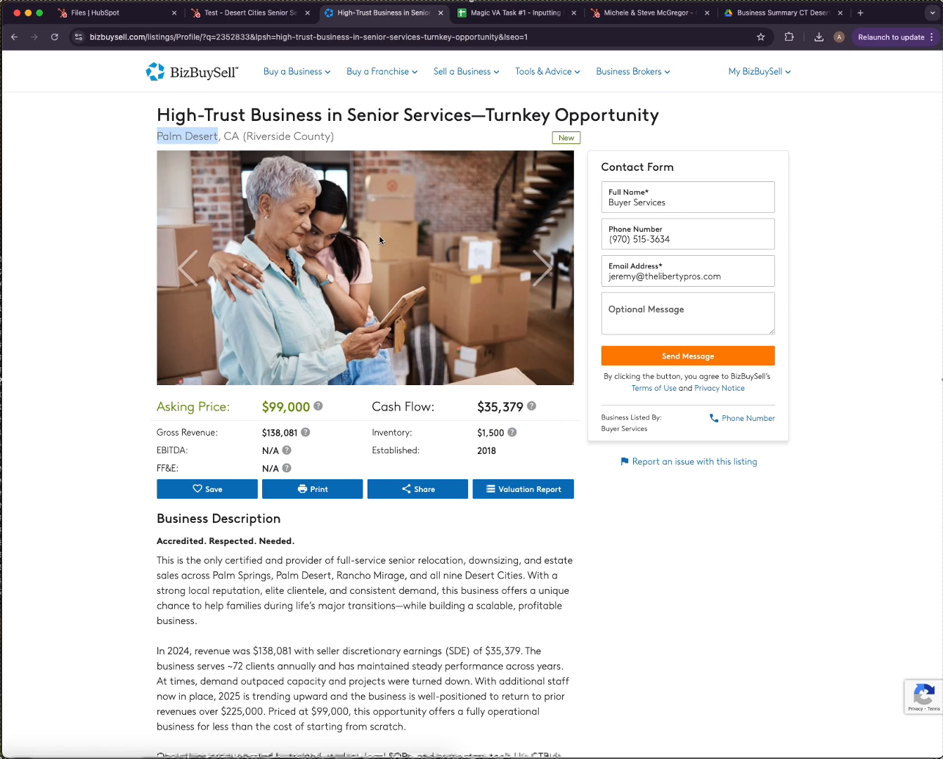
{"action": "left_click", "coordinate": [250, 12]}
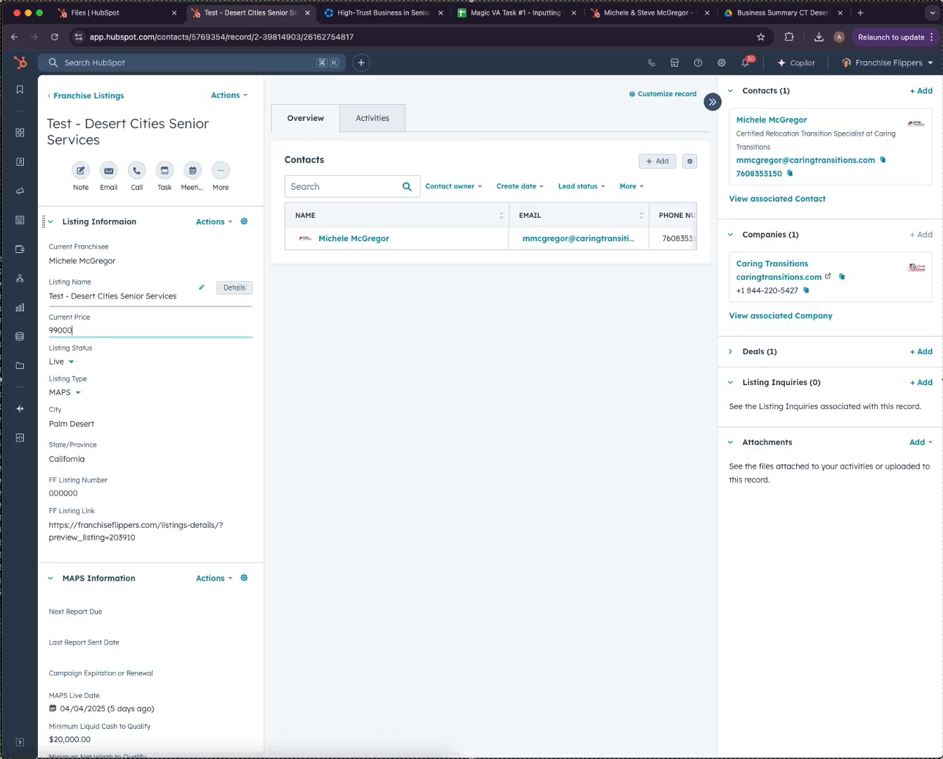
{"action": "left_click", "coordinate": [411, 563]}
{"action": "scroll", "coordinate": [154, 492], "scroll_direction": "down", "scroll_amount": 5}
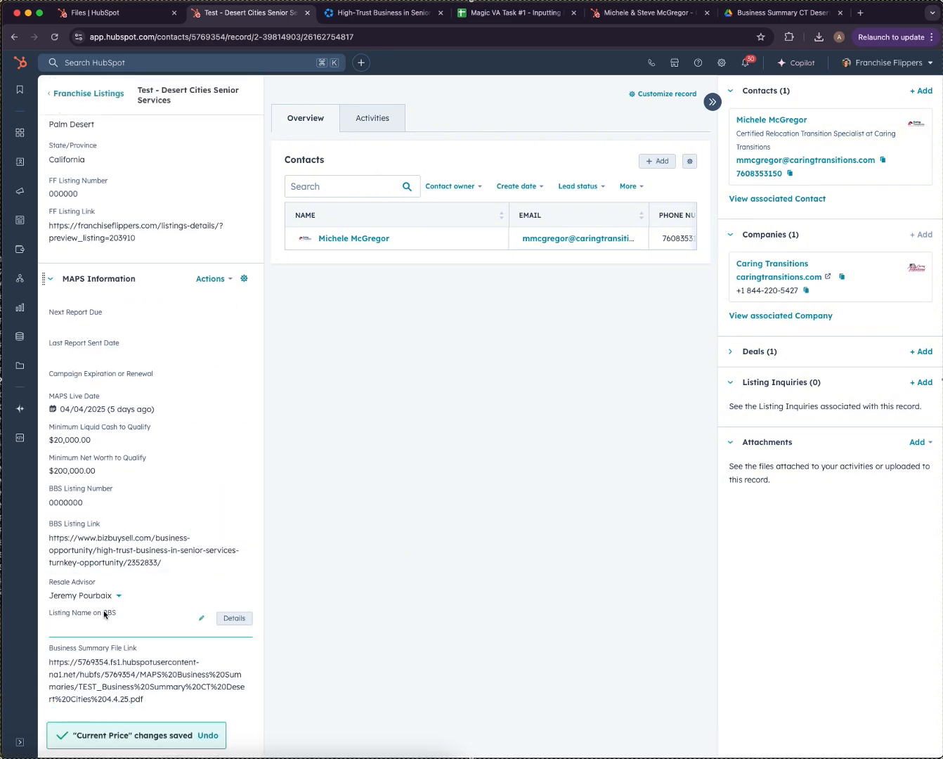
{"action": "scroll", "coordinate": [113, 618], "scroll_direction": "up", "scroll_amount": 5}
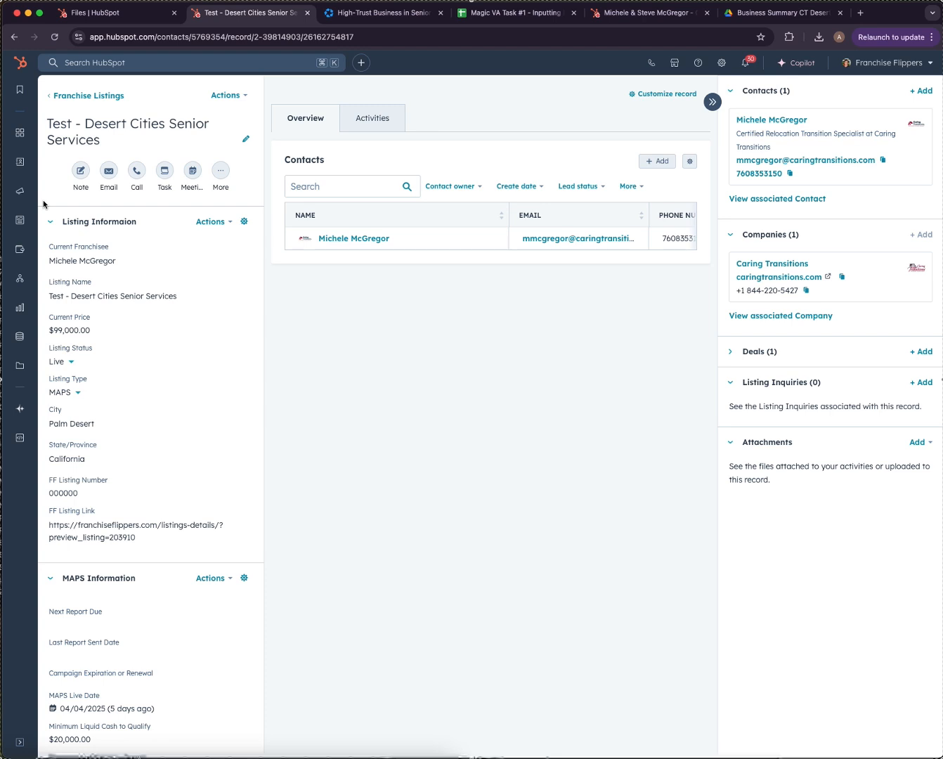
Open Marketing Email in a new browser tab.
{"action": "mouse_move", "coordinate": [23, 221]}
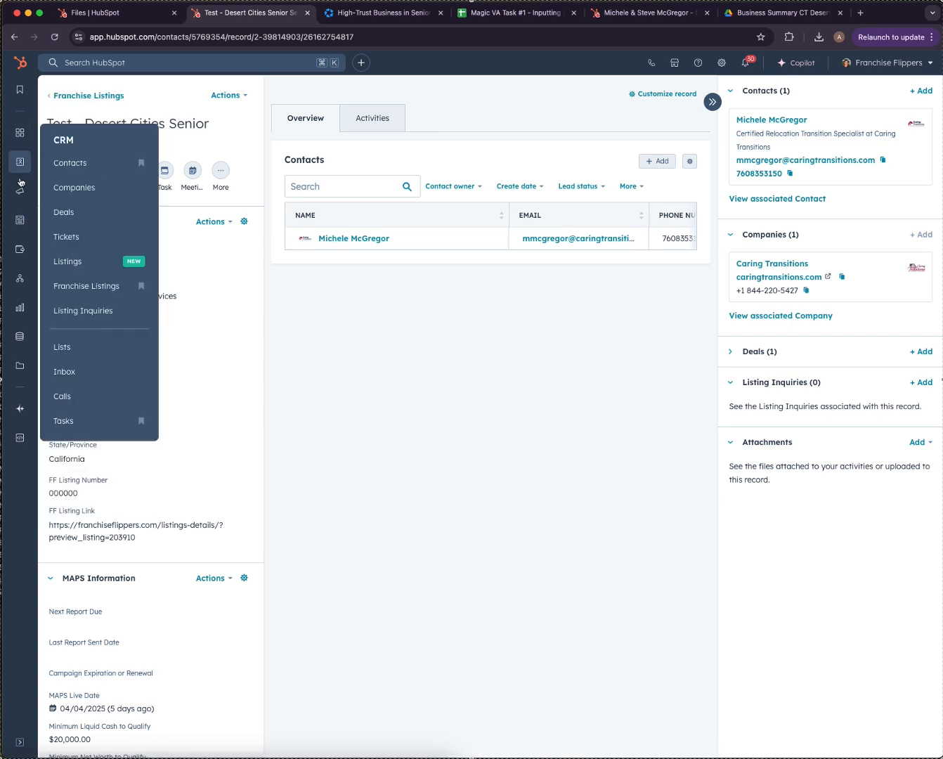
{"action": "mouse_move", "coordinate": [19, 187]}
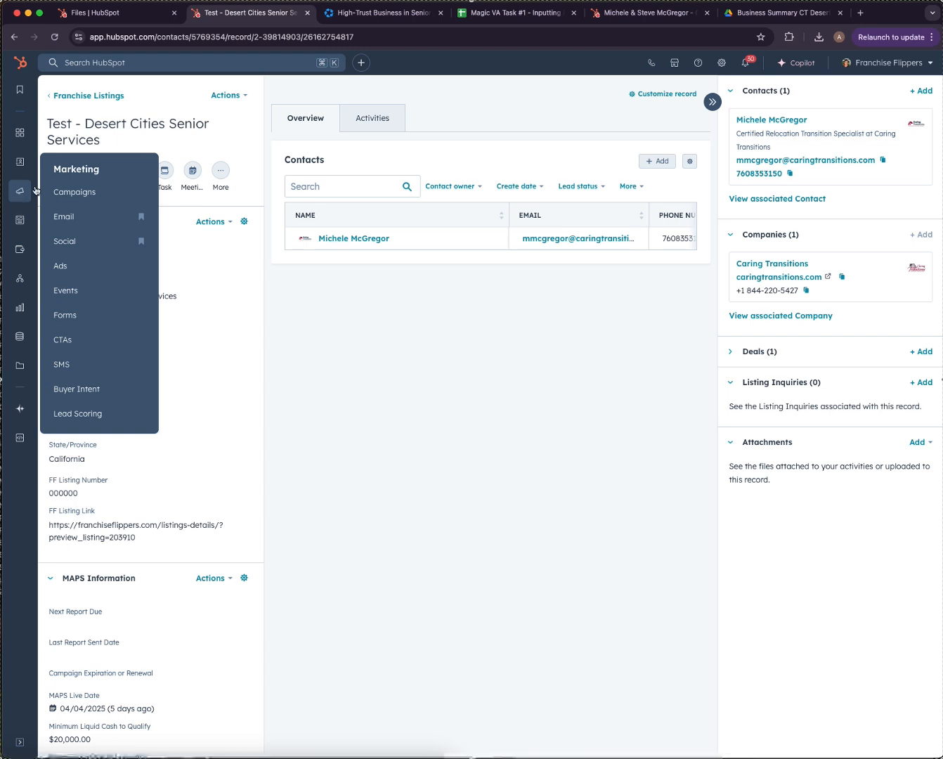
{"action": "right_click", "coordinate": [88, 217]}
{"action": "left_click", "coordinate": [105, 225]}
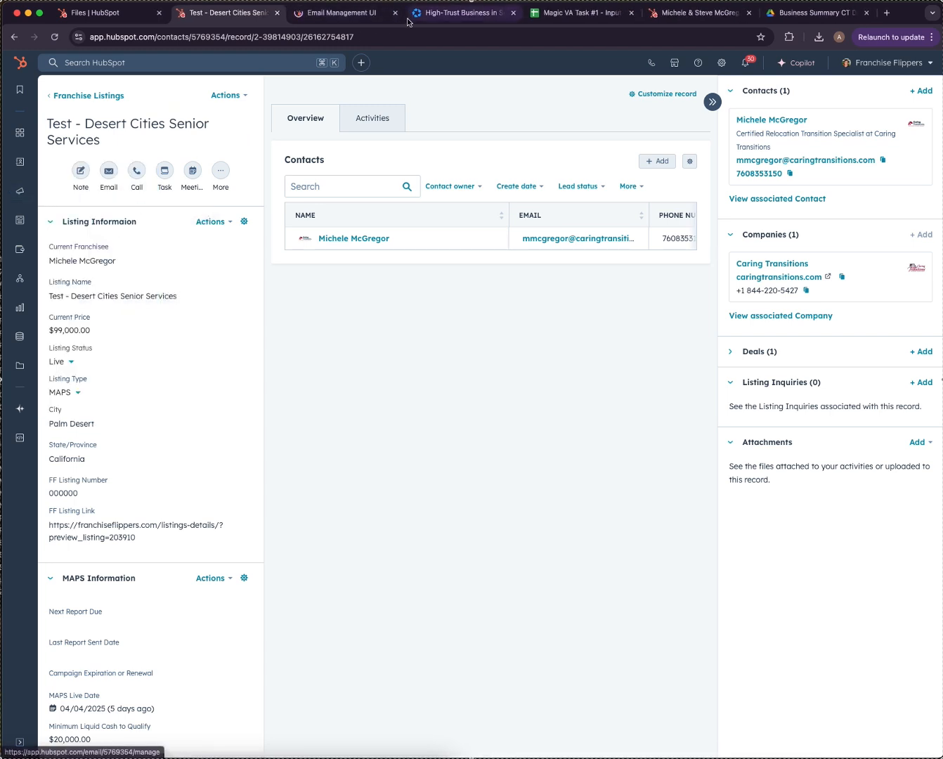
{"action": "left_click", "coordinate": [404, 15]}
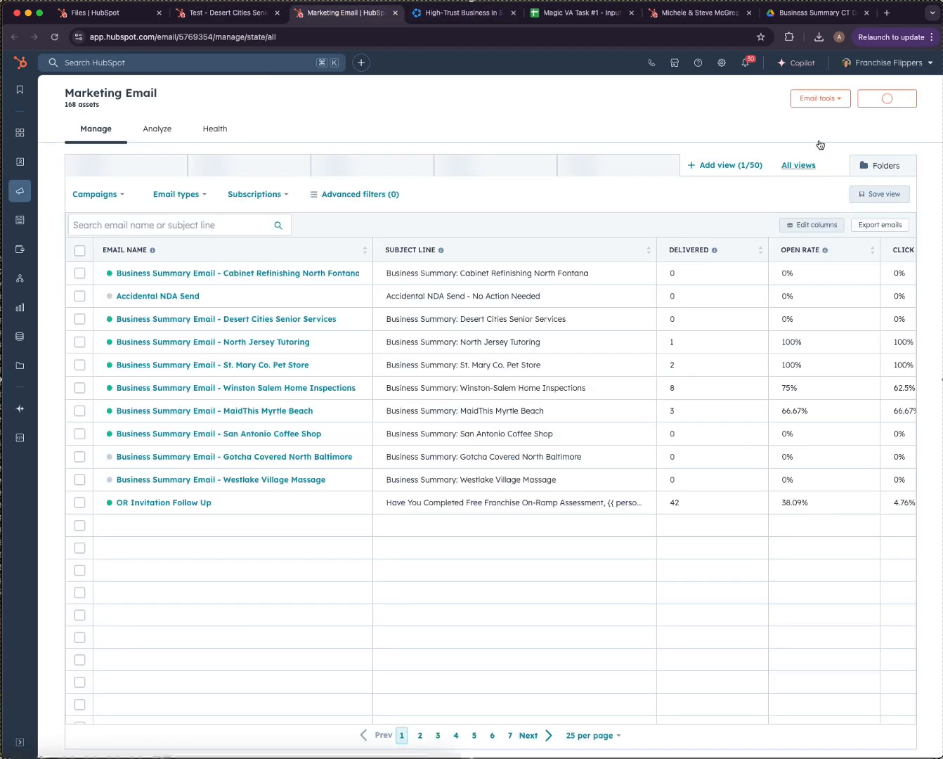
In the Business Summary Emails folder, clone the Cabinet Refinishing North Fontana email.
{"action": "left_click", "coordinate": [874, 166]}
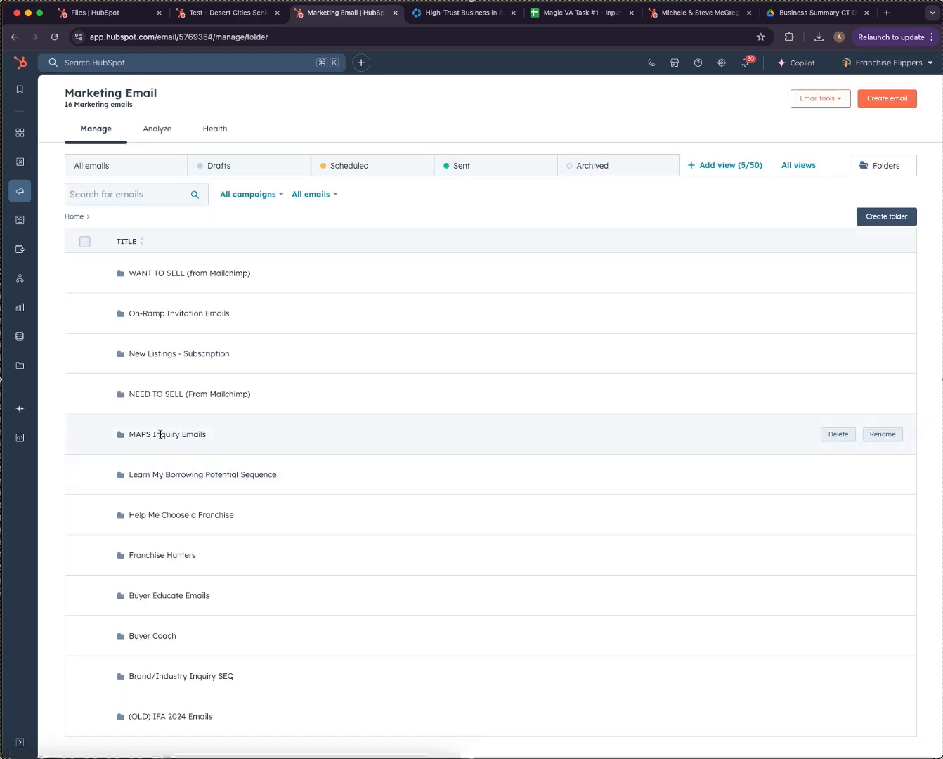
{"action": "left_click", "coordinate": [160, 433]}
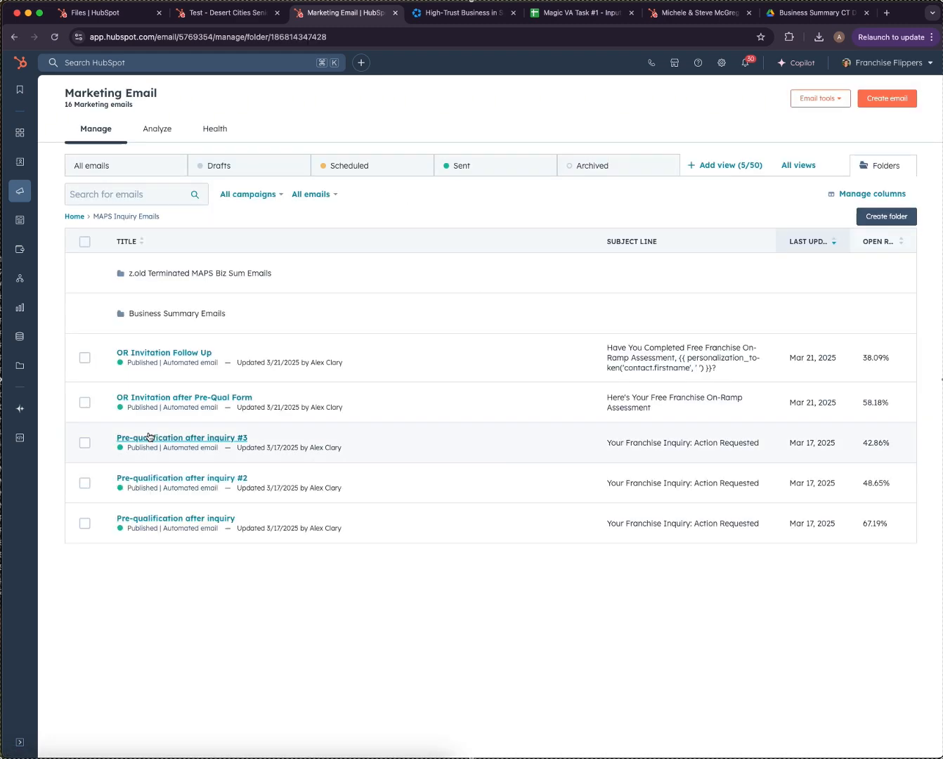
{"action": "left_click", "coordinate": [175, 312]}
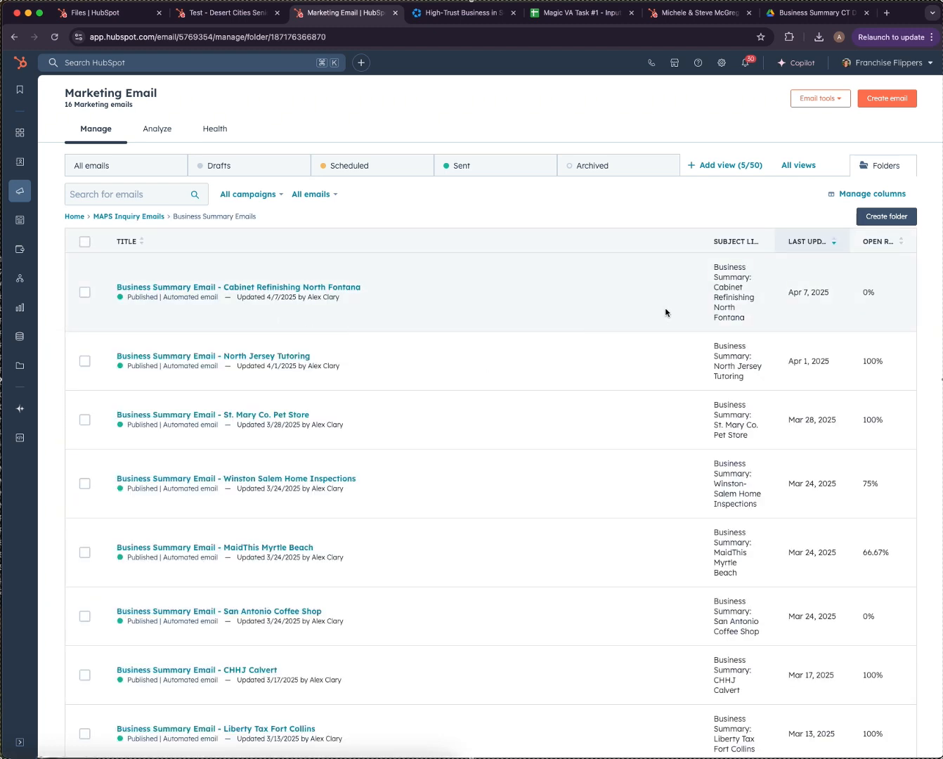
{"action": "mouse_move", "coordinate": [230, 291]}
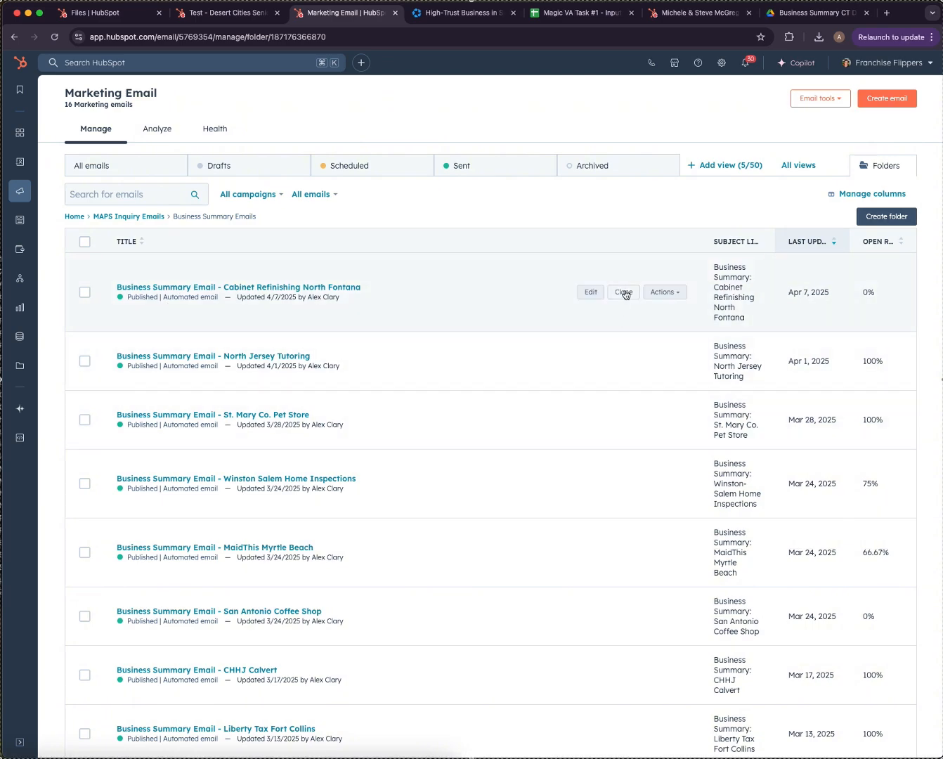
{"action": "left_click", "coordinate": [624, 294]}
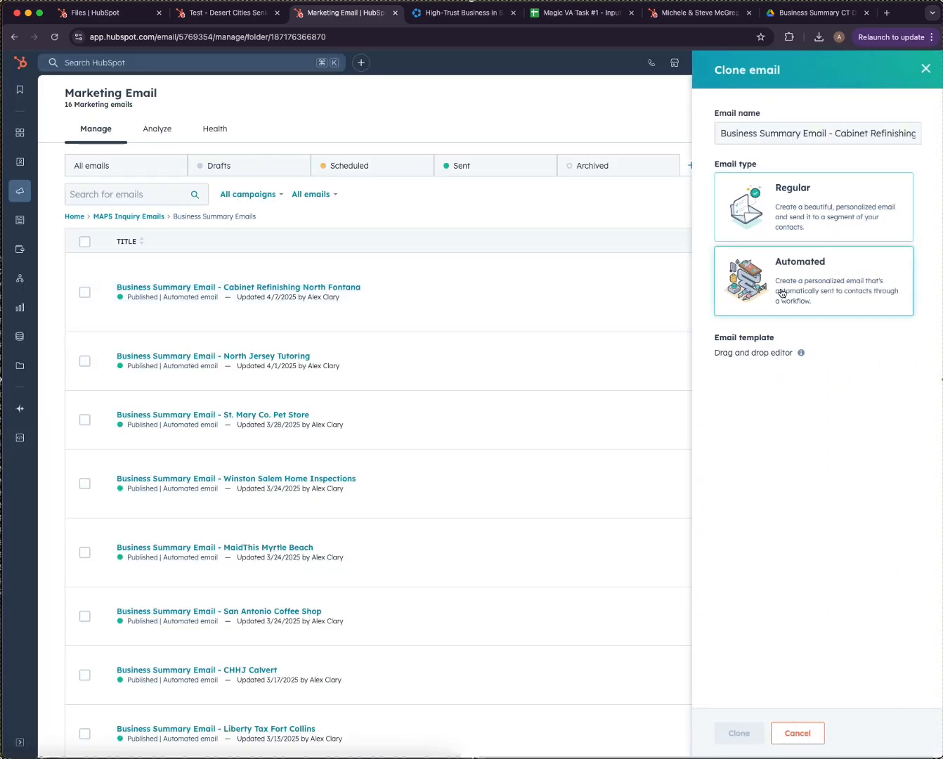
Rename the clone to 'Business Summary Email - Test - Desert Cities Senior Services', make it Automated, and create it.
{"action": "left_click", "coordinate": [827, 130]}
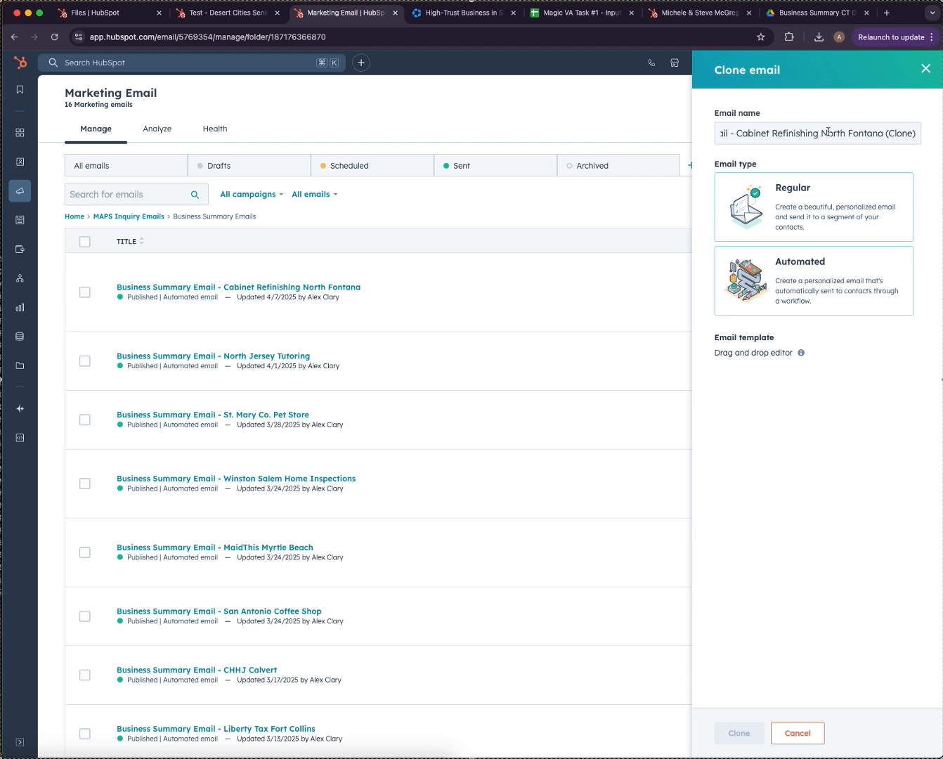
{"action": "left_click_drag", "start_coordinate": [737, 132], "coordinate": [917, 133]}
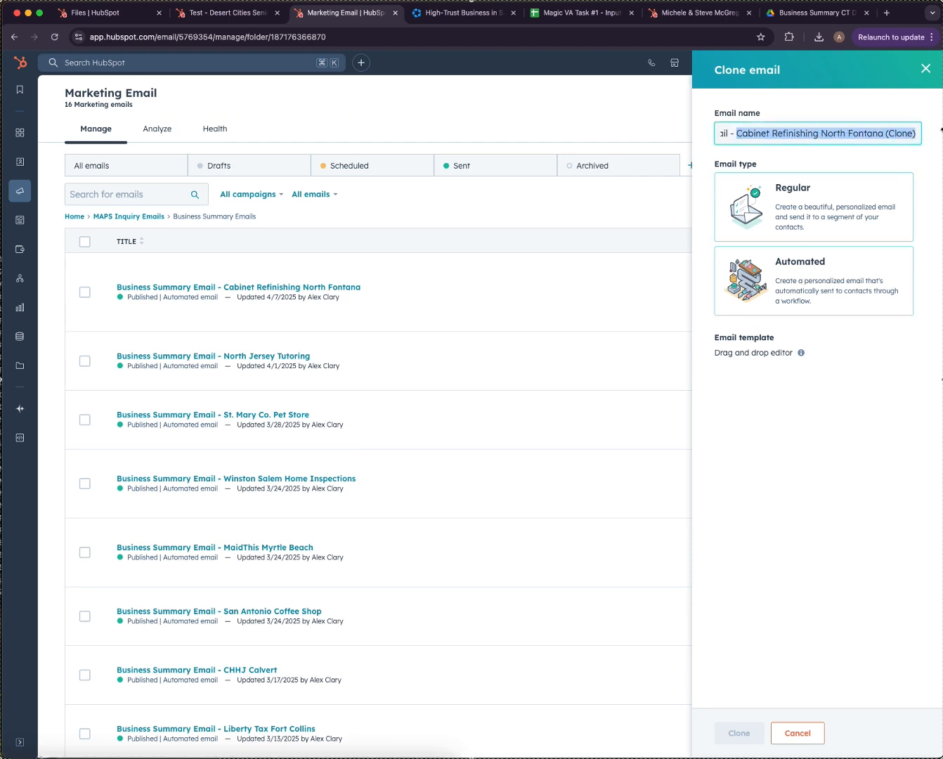
{"action": "key", "text": "BackSpace"}
{"action": "left_click", "coordinate": [208, 15]}
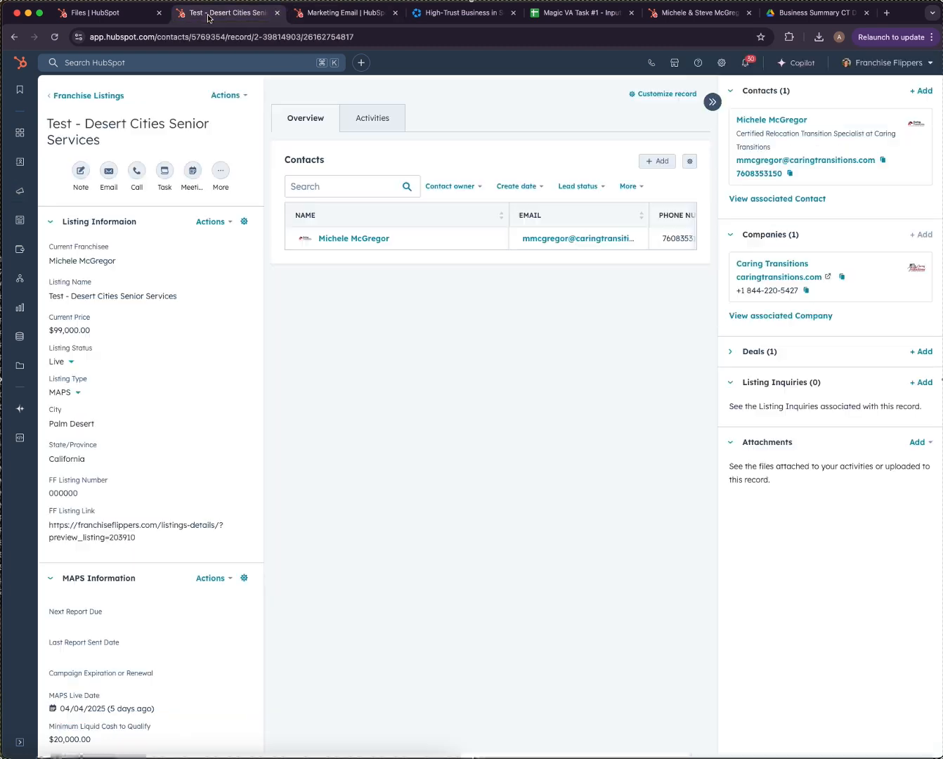
{"action": "triple_click", "coordinate": [134, 291]}
{"action": "key", "text": "super+c"}
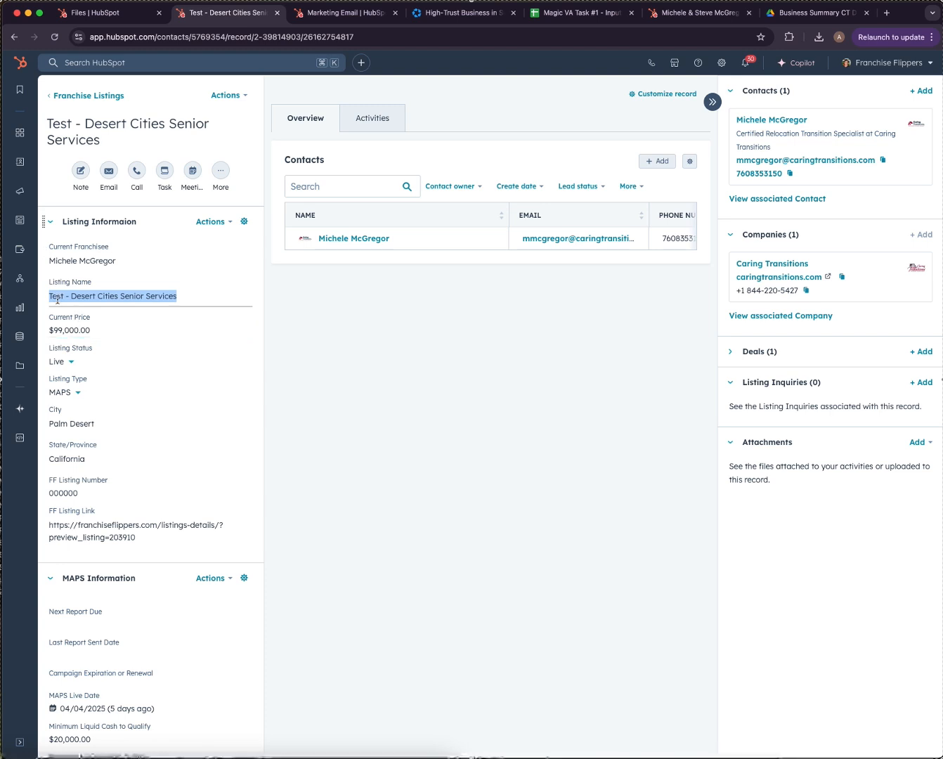
{"action": "left_click", "coordinate": [333, 8]}
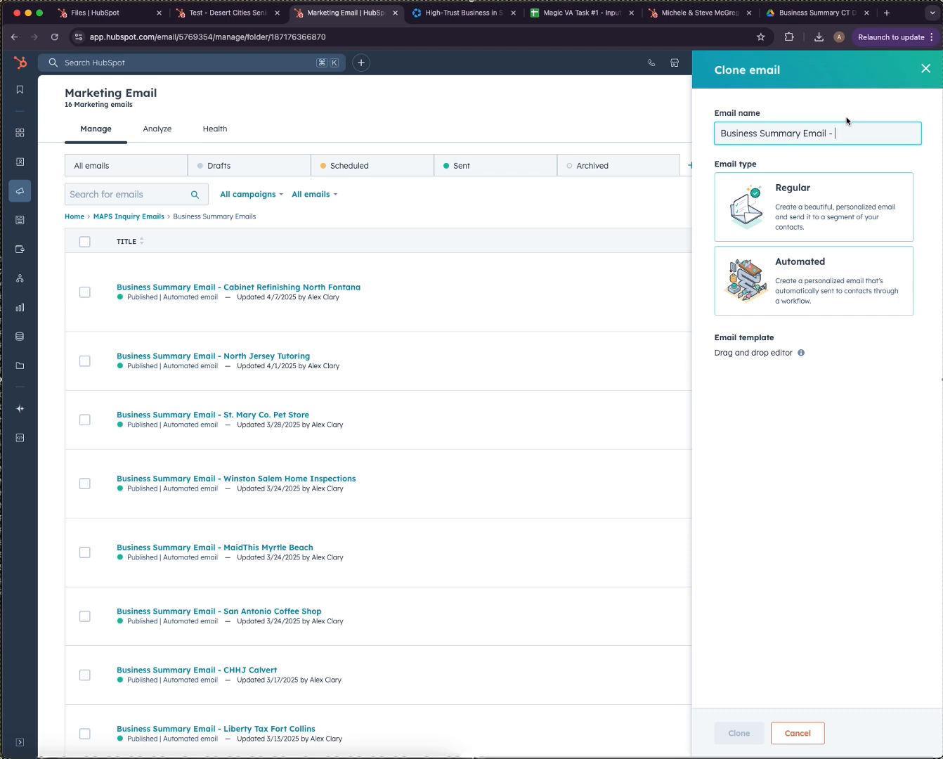
{"action": "key", "text": "super+v"}
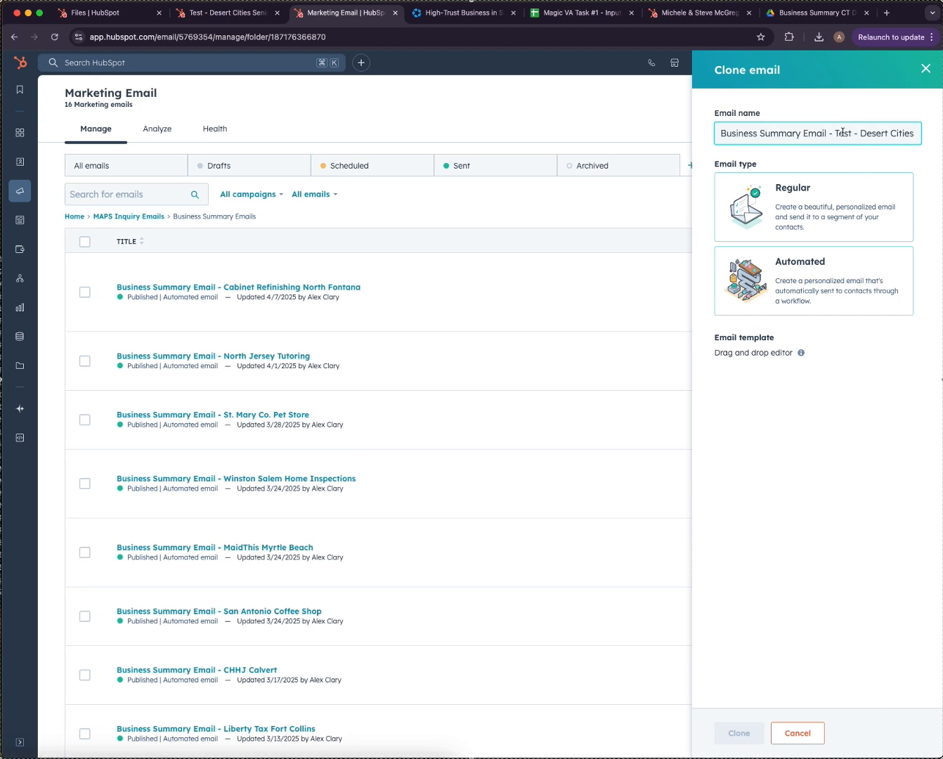
{"action": "left_click", "coordinate": [785, 270]}
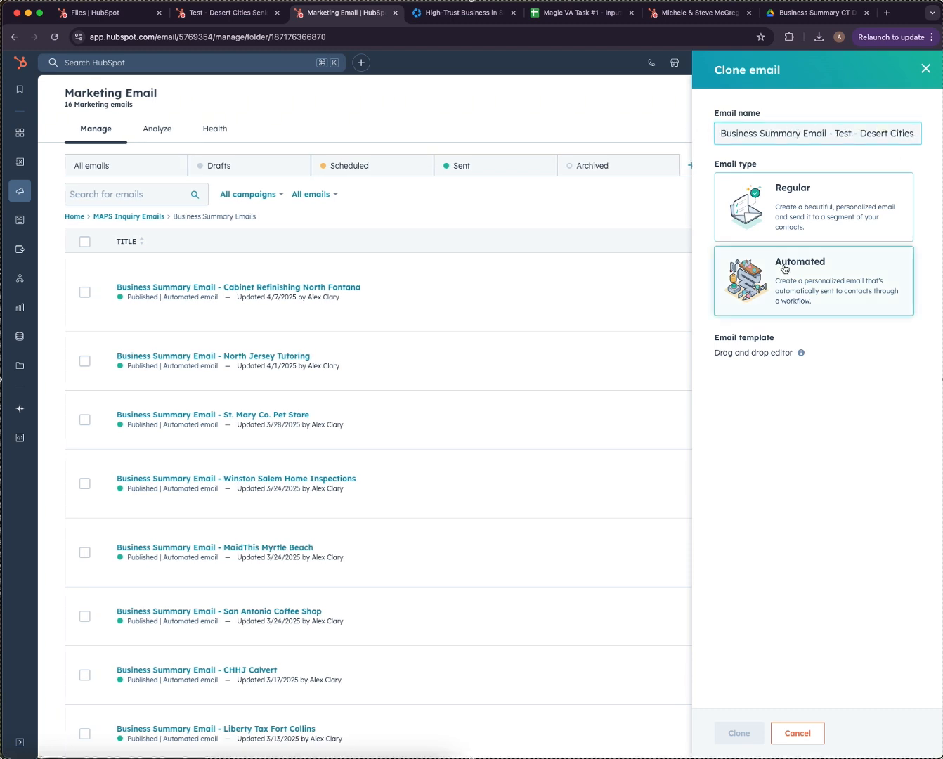
{"action": "left_click", "coordinate": [728, 736]}
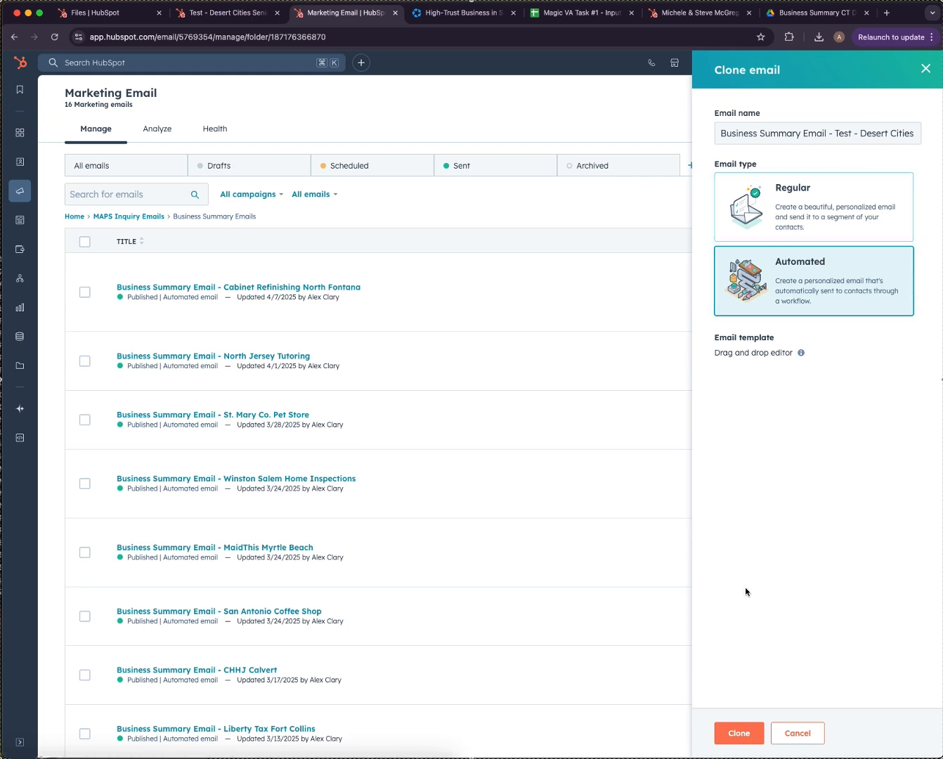
{"action": "left_click", "coordinate": [735, 742]}
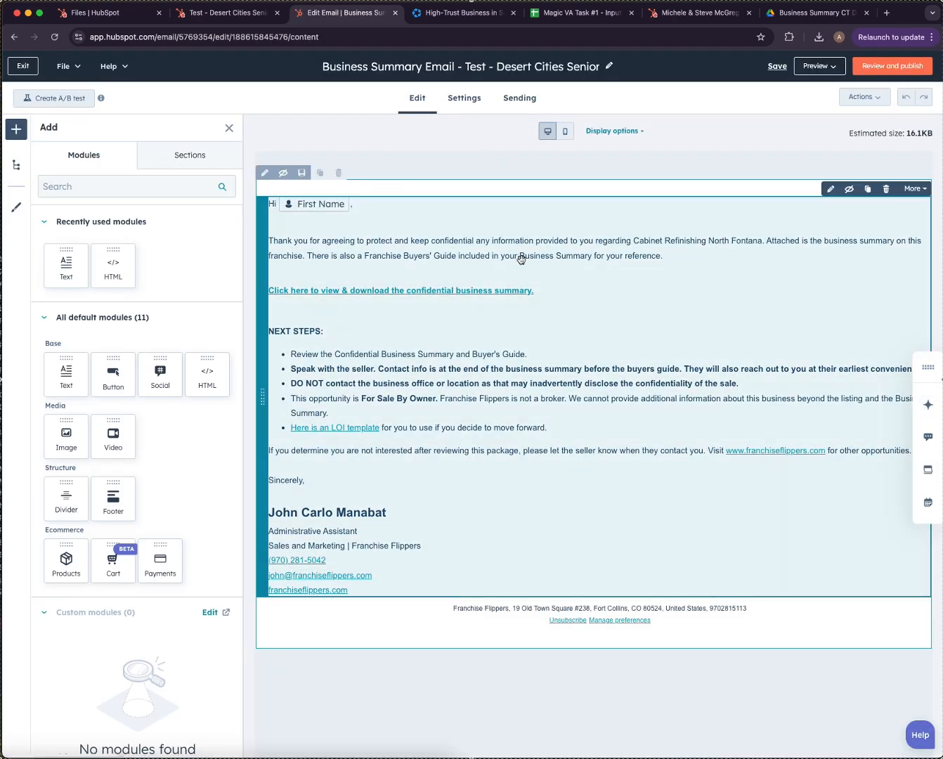
Paste 'Test - Desert Cities Senior Services' over the old business name in the email body text.
{"action": "left_click", "coordinate": [654, 238]}
{"action": "left_click_drag", "start_coordinate": [633, 241], "coordinate": [761, 242]}
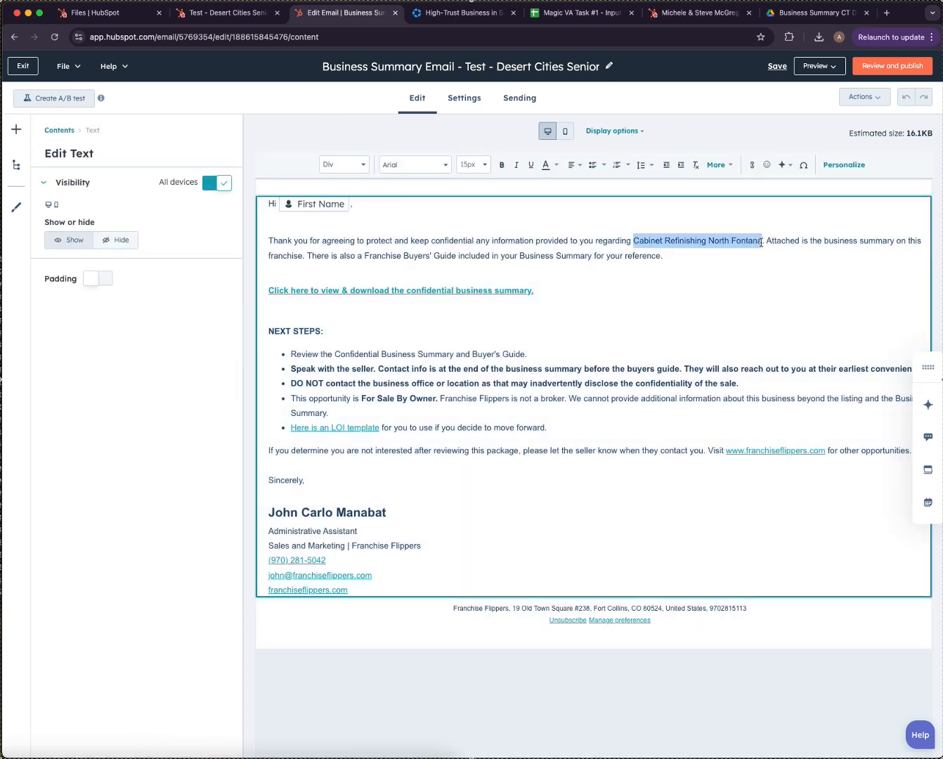
{"action": "key", "text": "super+v"}
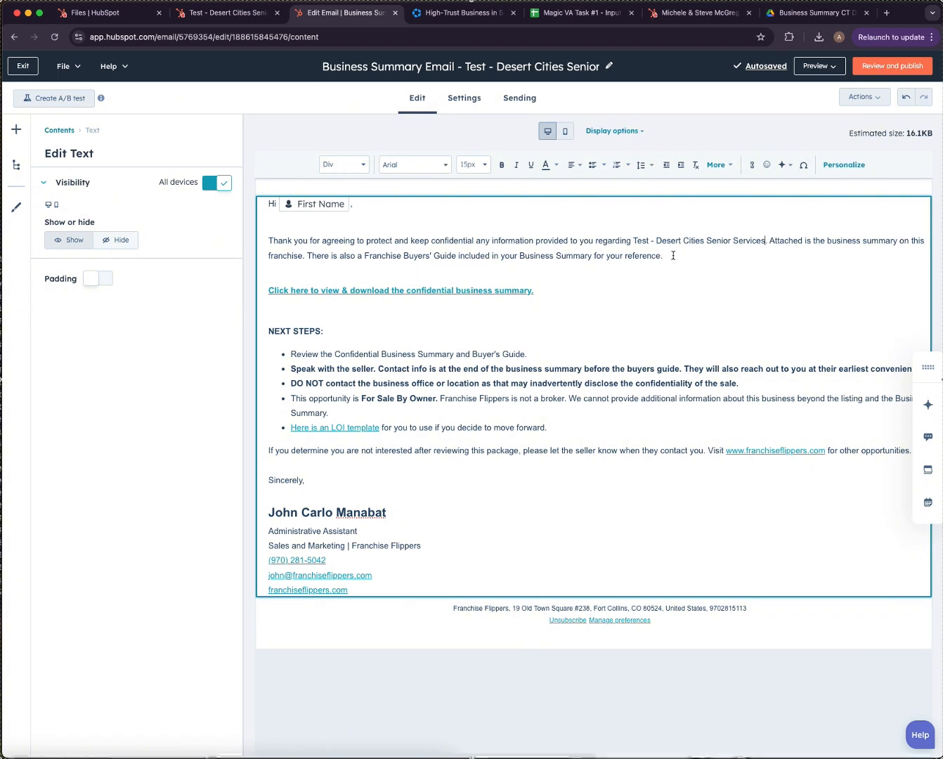
{"action": "key", "text": "super+z"}
{"action": "left_click_drag", "start_coordinate": [639, 240], "coordinate": [697, 241]}
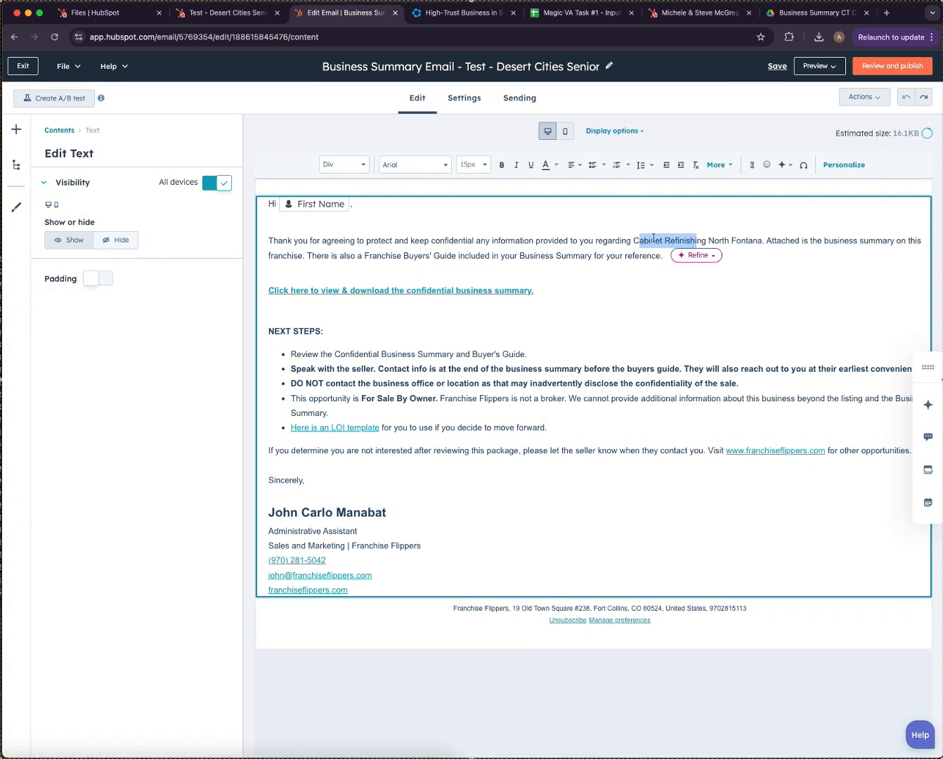
{"action": "left_click_drag", "start_coordinate": [635, 241], "coordinate": [764, 242]}
{"action": "key", "text": "super+v"}
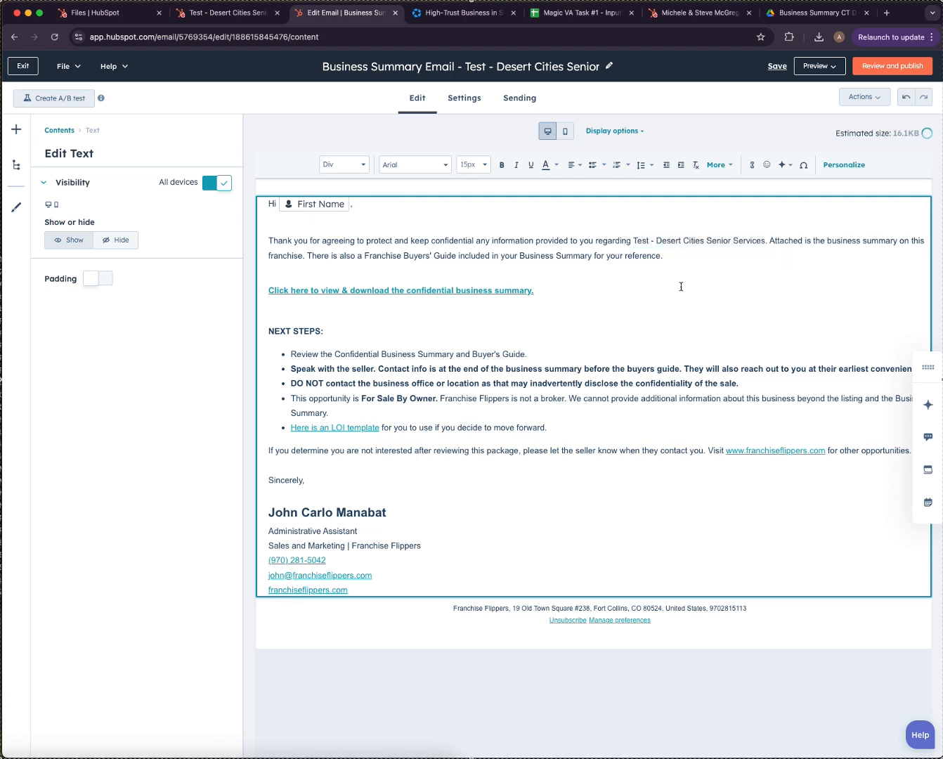
{"action": "left_click", "coordinate": [468, 102]}
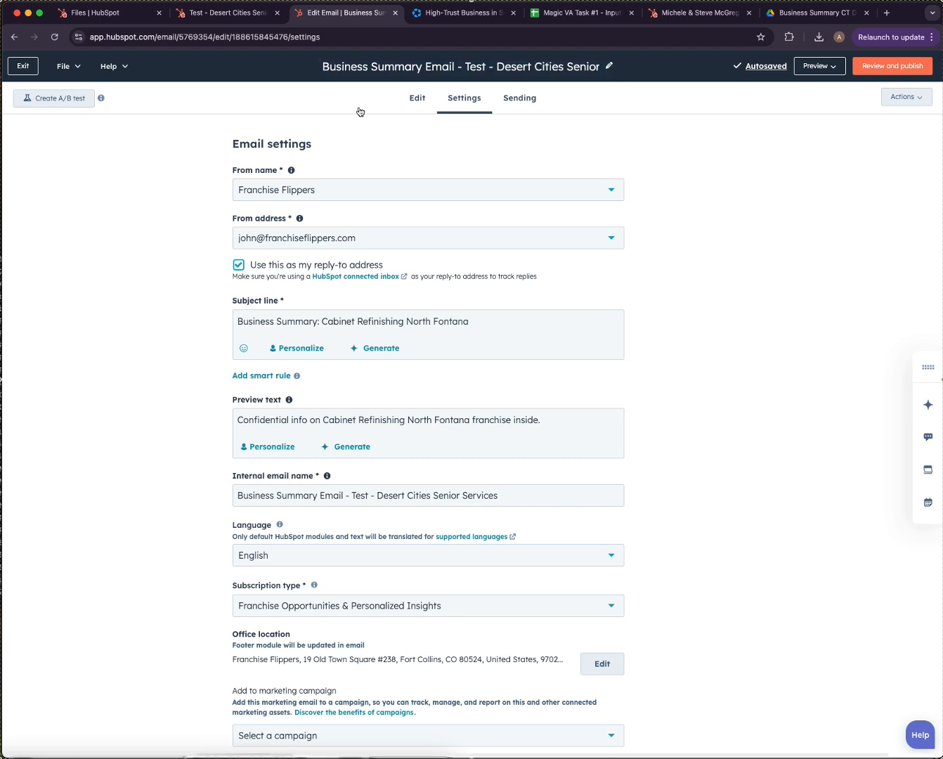
Paste the listing name over Cabinet Refinishing North Fontana in both subject line and preview text.
{"action": "left_click_drag", "start_coordinate": [323, 323], "coordinate": [487, 327]}
{"action": "key", "text": "super+v"}
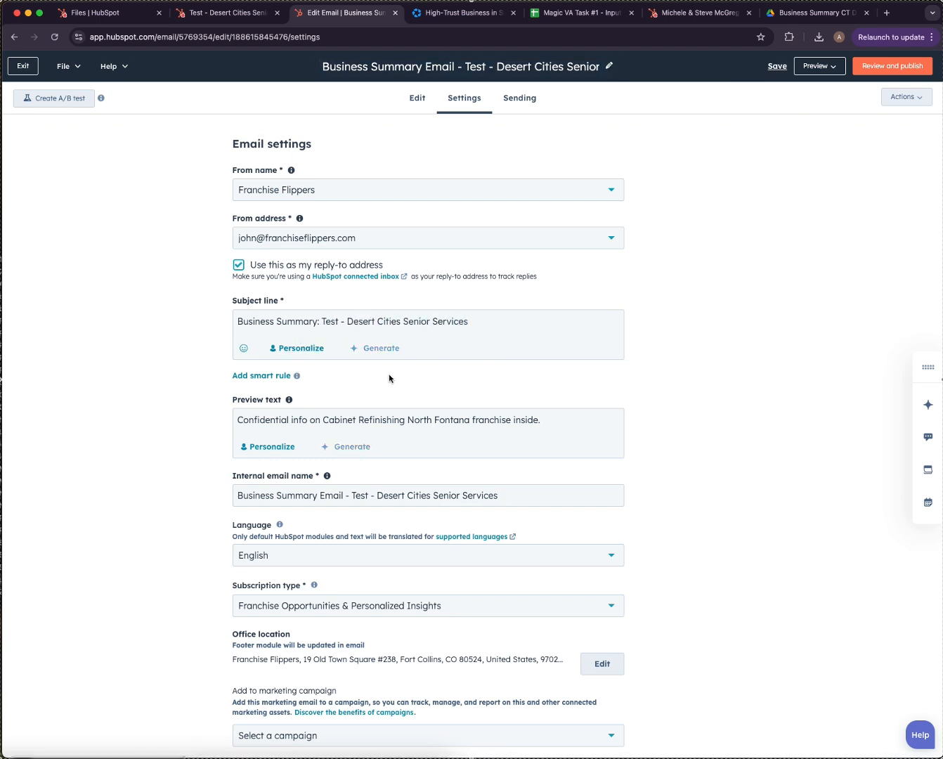
{"action": "left_click_drag", "start_coordinate": [324, 423], "coordinate": [473, 425]}
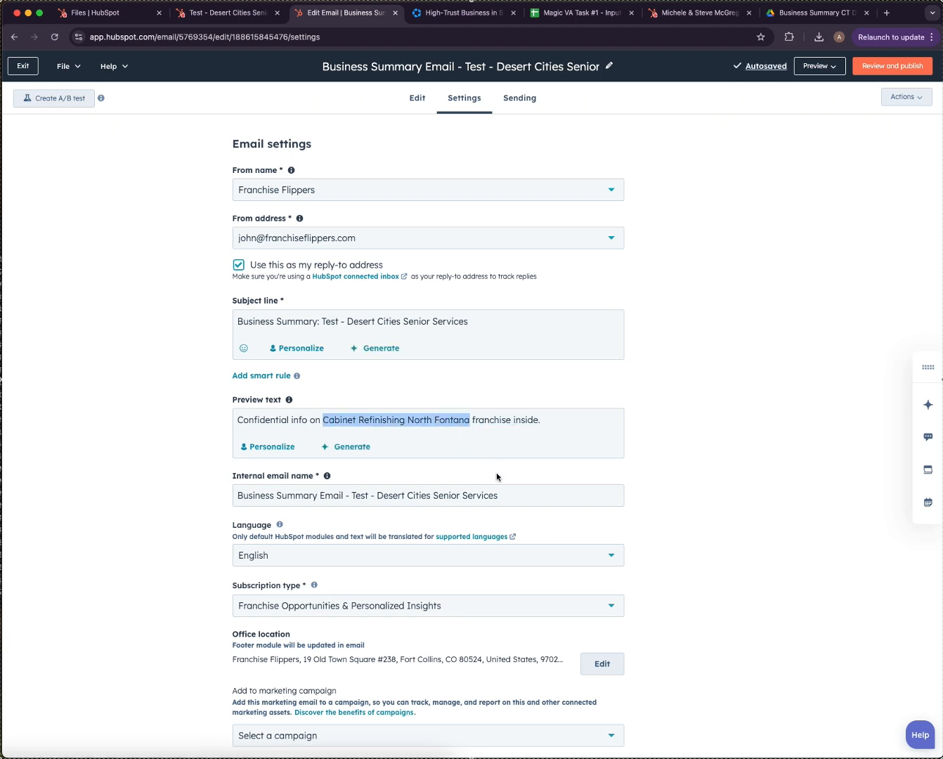
{"action": "type", "text": "Test - Desert Cities Senior Services"}
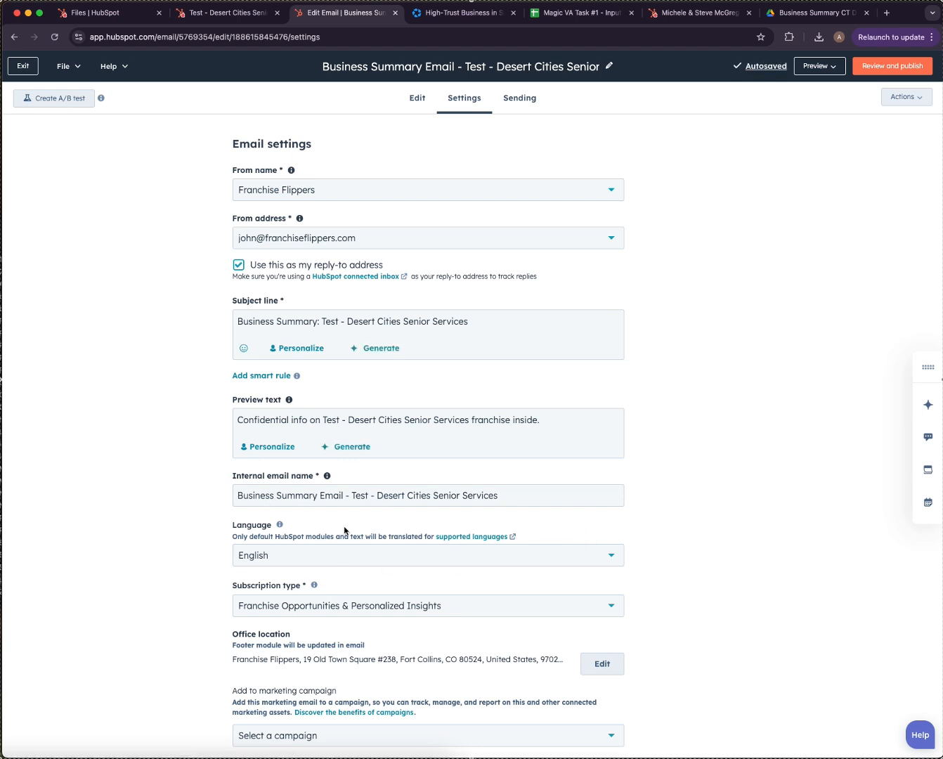
{"action": "left_click", "coordinate": [418, 104]}
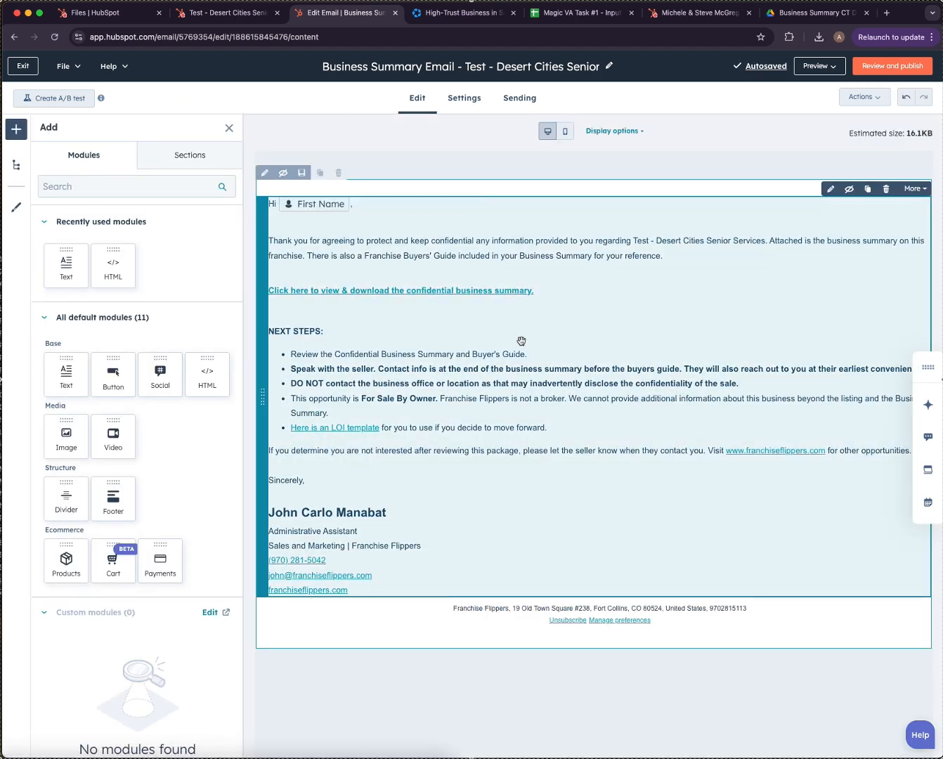
{"action": "left_click", "coordinate": [639, 270]}
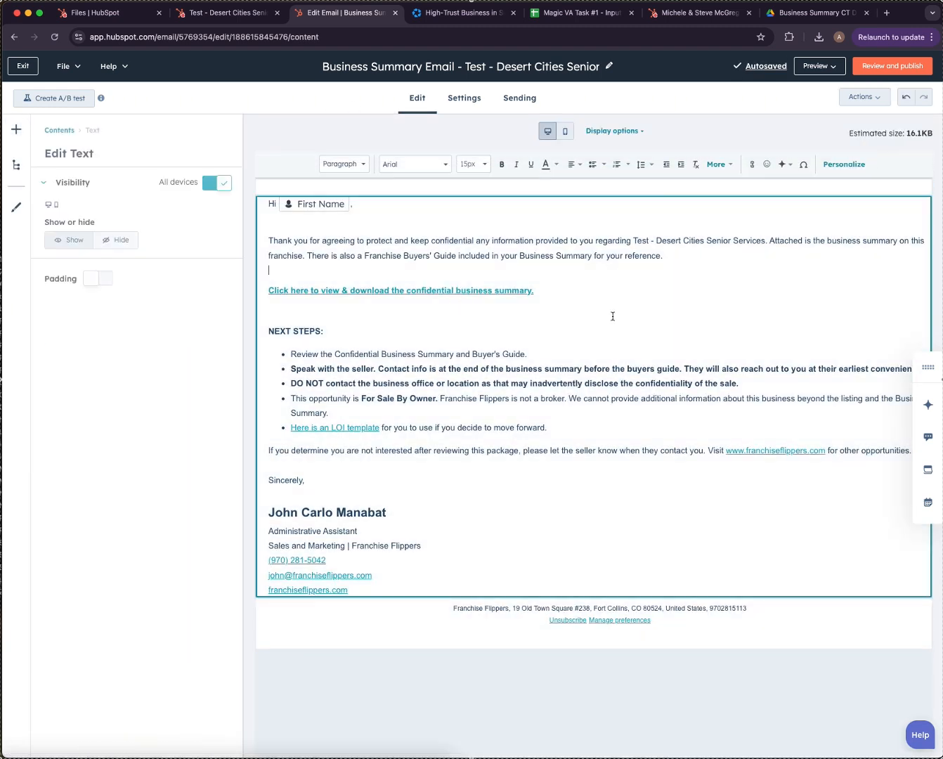
{"action": "left_click", "coordinate": [465, 294]}
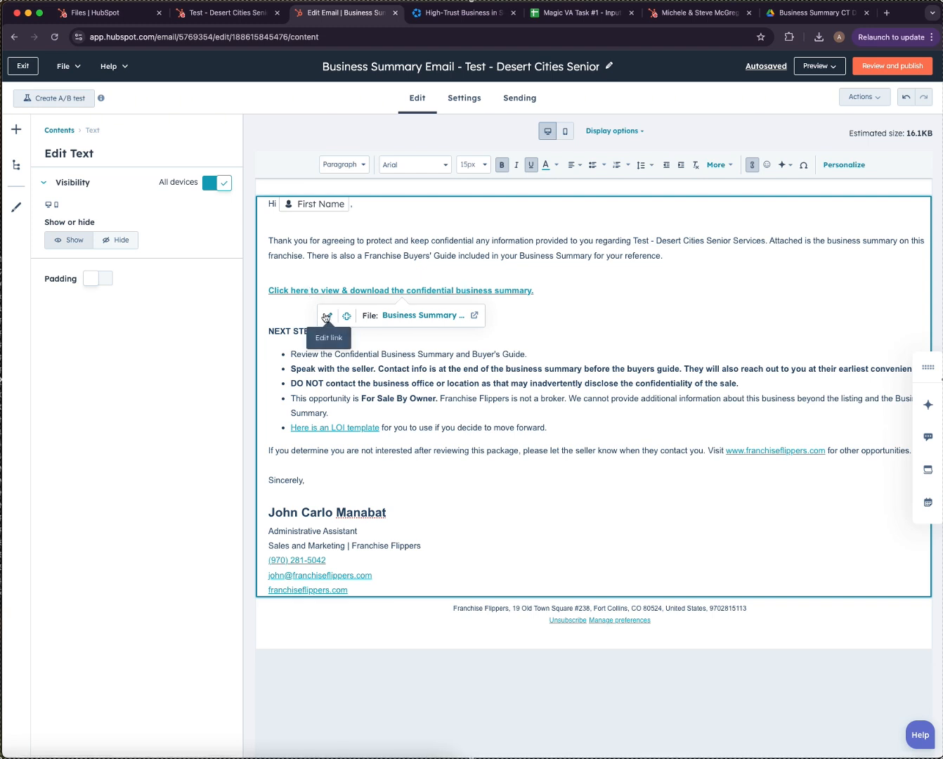
{"action": "left_click", "coordinate": [327, 316]}
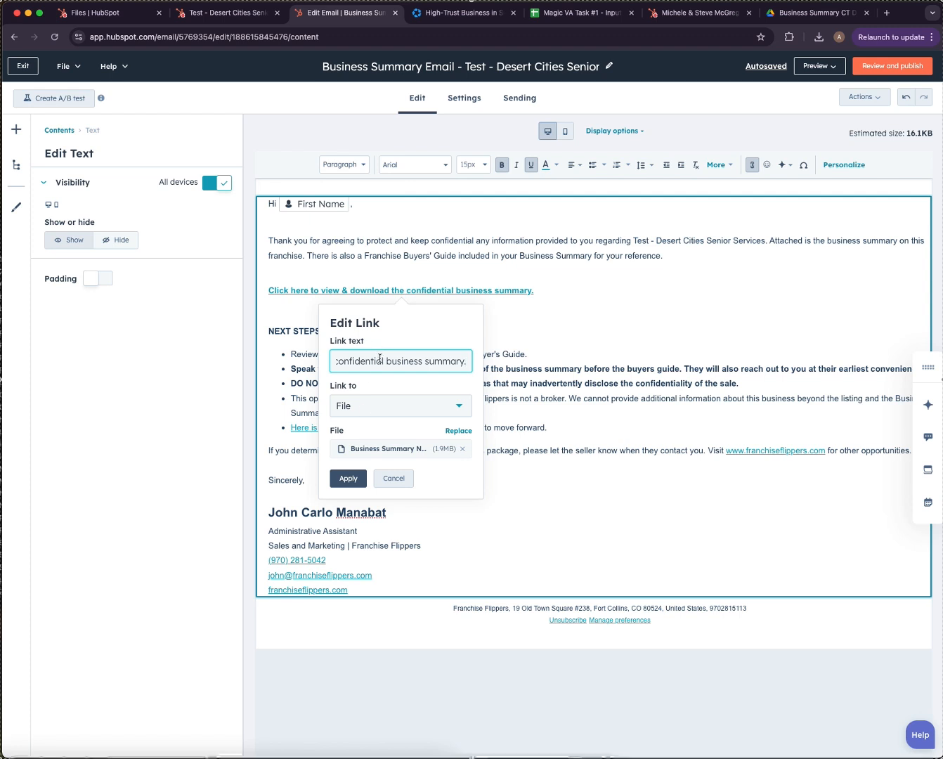
{"action": "scroll", "coordinate": [380, 360], "scroll_direction": "left", "scroll_amount": 3}
{"action": "scroll", "coordinate": [382, 362], "scroll_direction": "right", "scroll_amount": 3}
{"action": "left_click", "coordinate": [459, 433]}
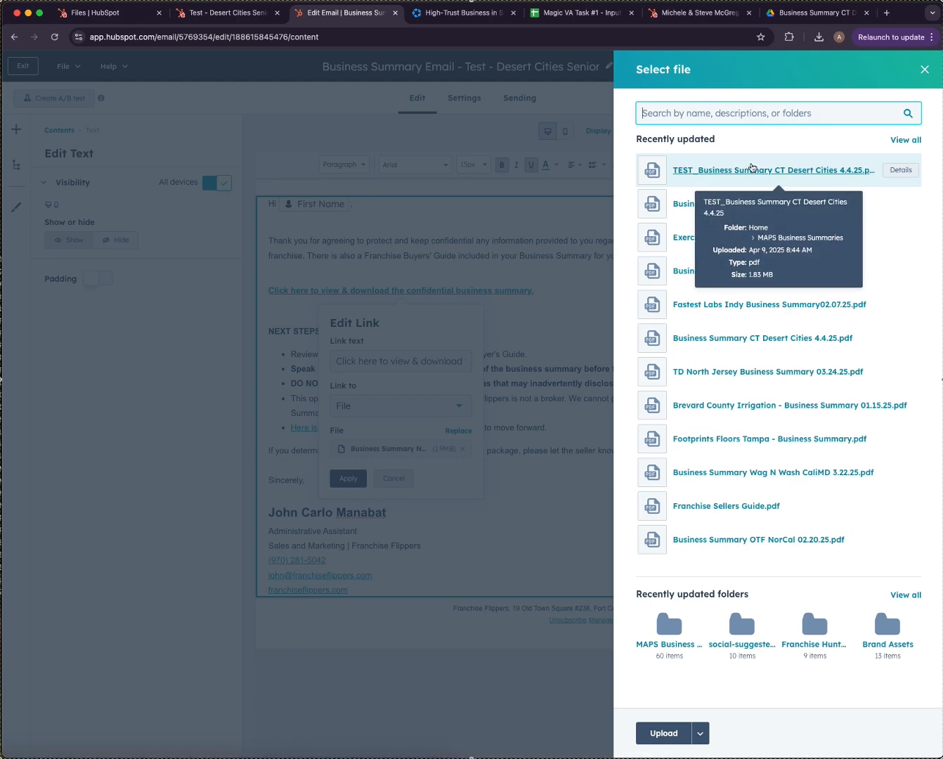
{"action": "left_click", "coordinate": [754, 167]}
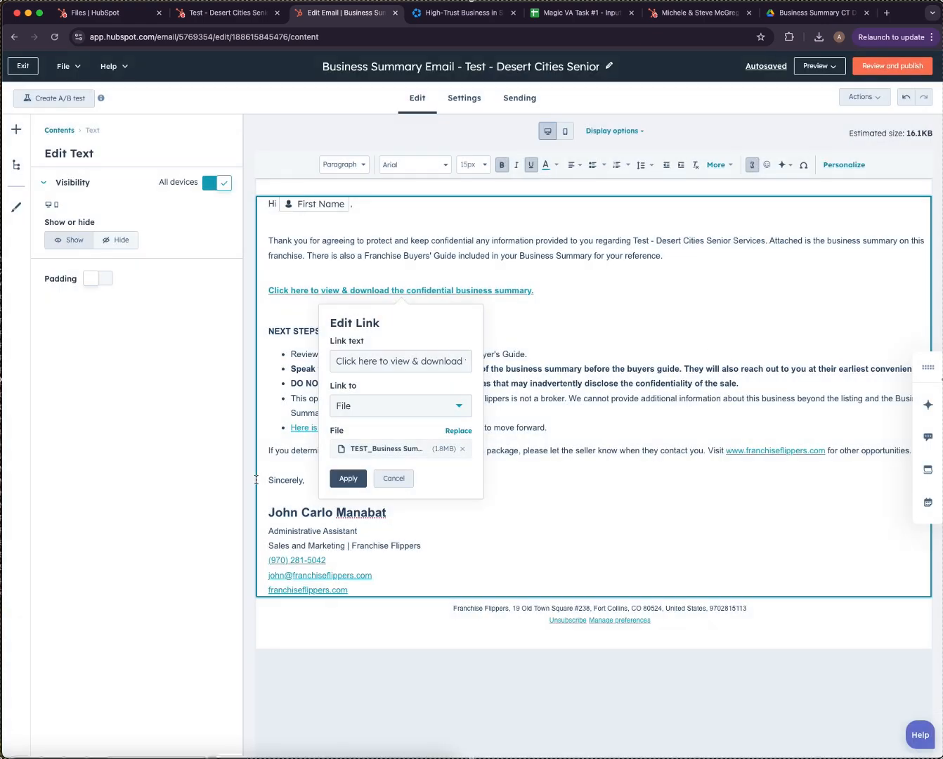
{"action": "left_click", "coordinate": [349, 479]}
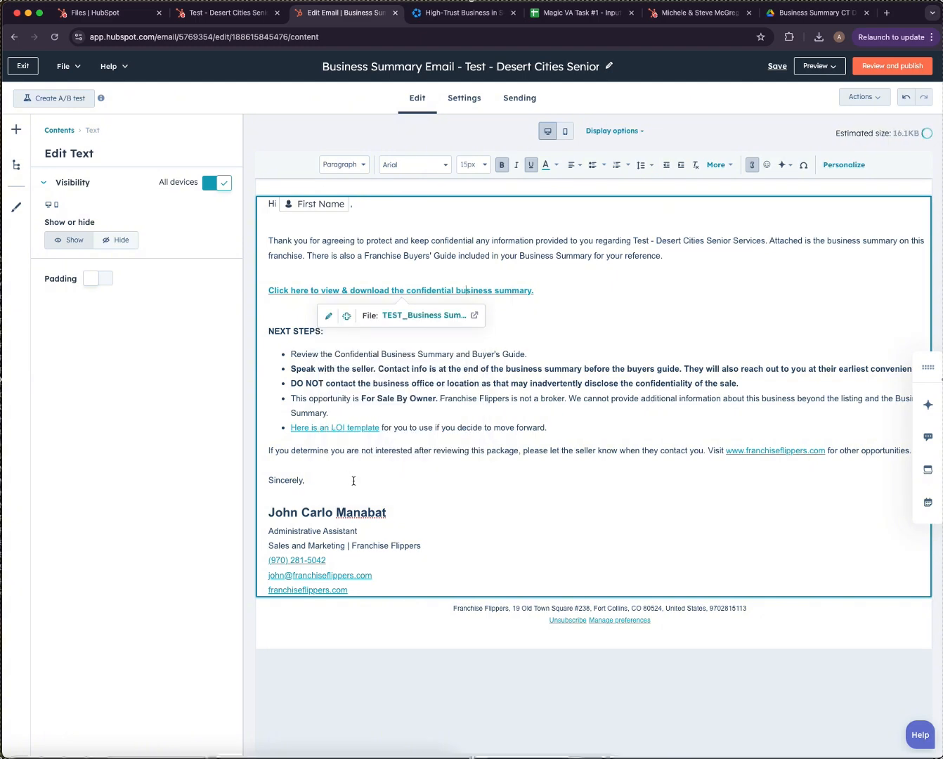
Confirm the linked PDF is the Caring Transitions Desert Cities summary, then start Review and publish.
{"action": "left_click", "coordinate": [425, 315]}
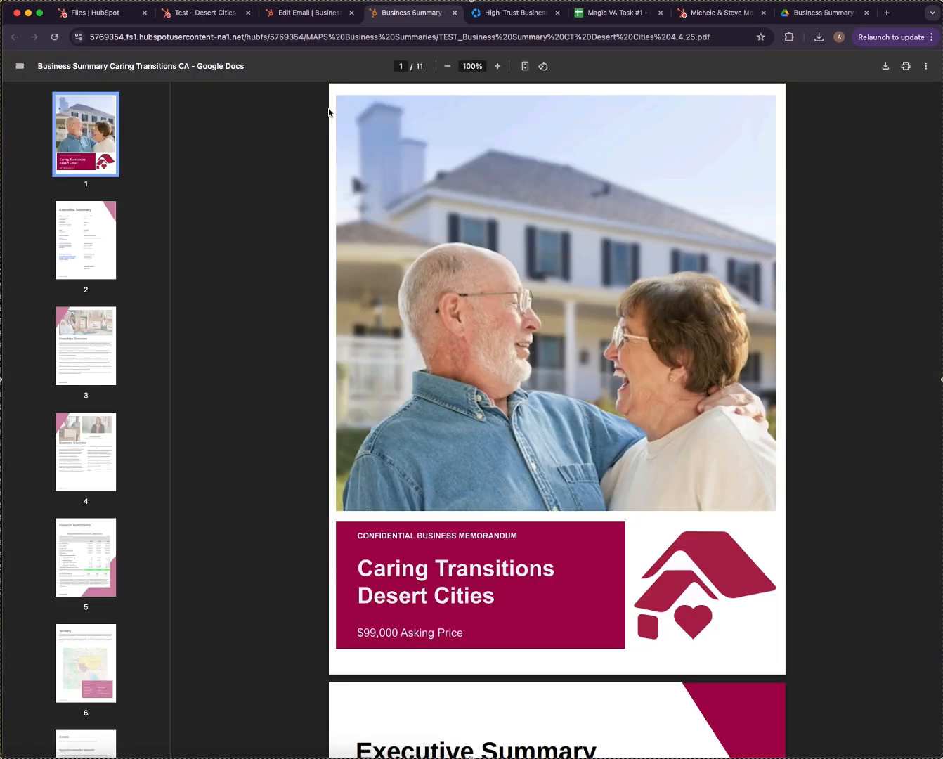
{"action": "left_click", "coordinate": [455, 12]}
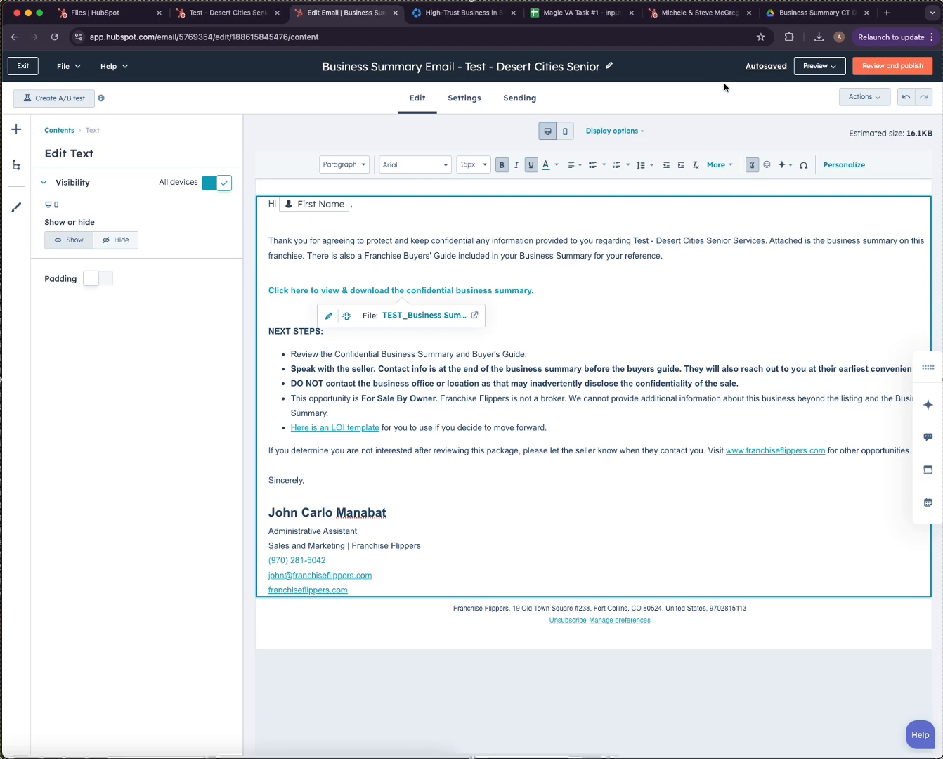
{"action": "left_click", "coordinate": [896, 67]}
Publish the Business Summary email and open Automation > Workflows in a new browser tab.
{"action": "left_click", "coordinate": [598, 734]}
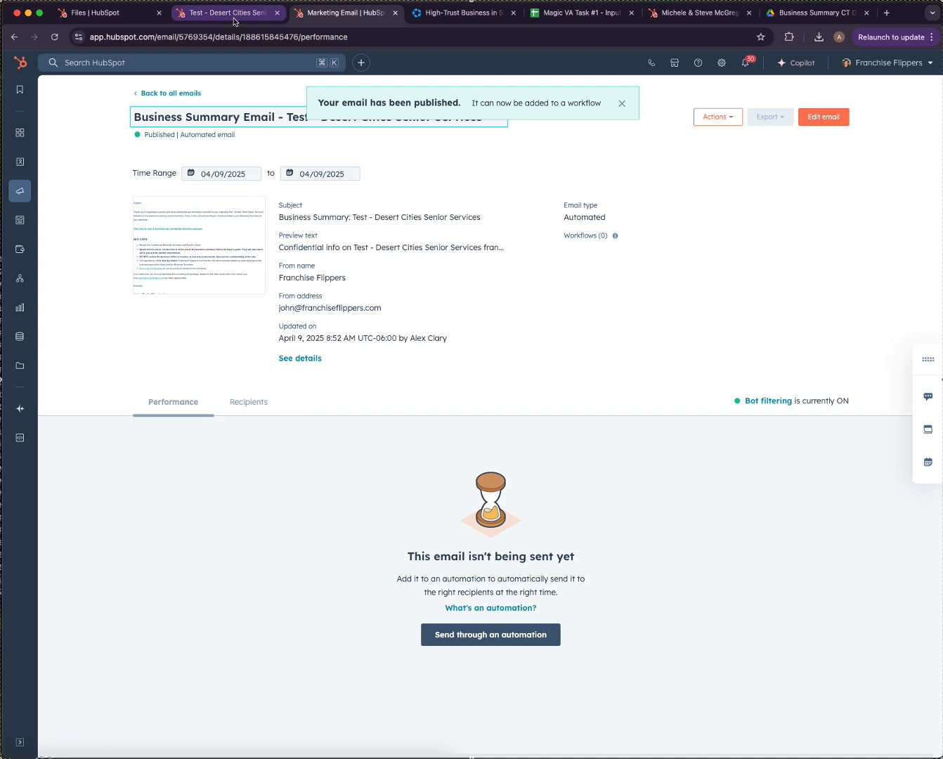
{"action": "mouse_move", "coordinate": [31, 280]}
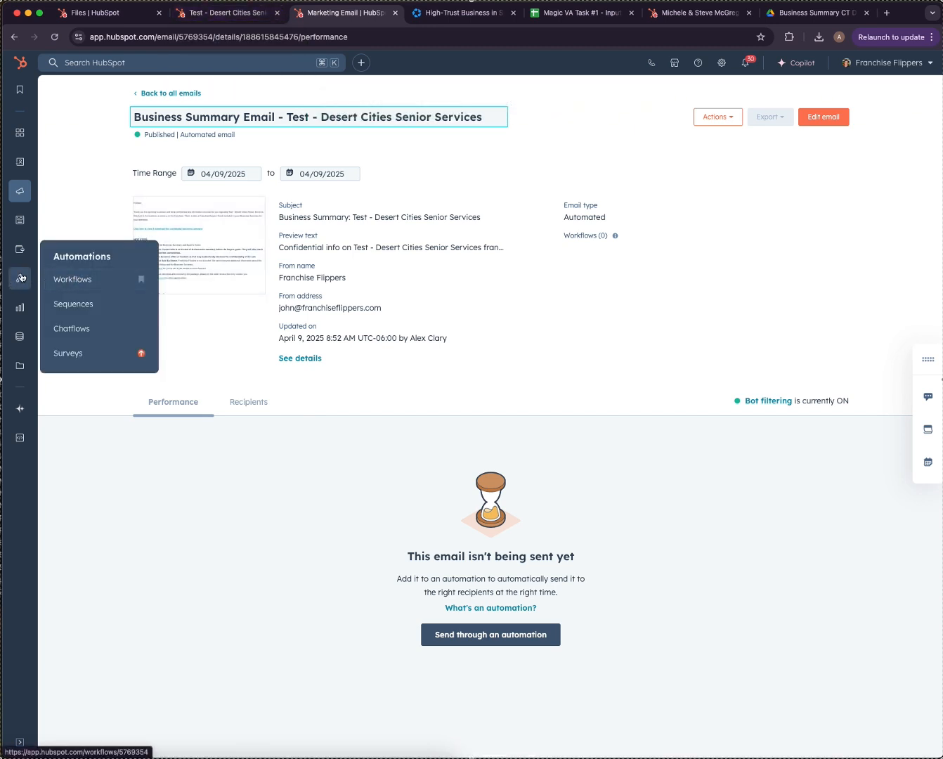
{"action": "right_click", "coordinate": [95, 281]}
{"action": "left_click", "coordinate": [127, 281]}
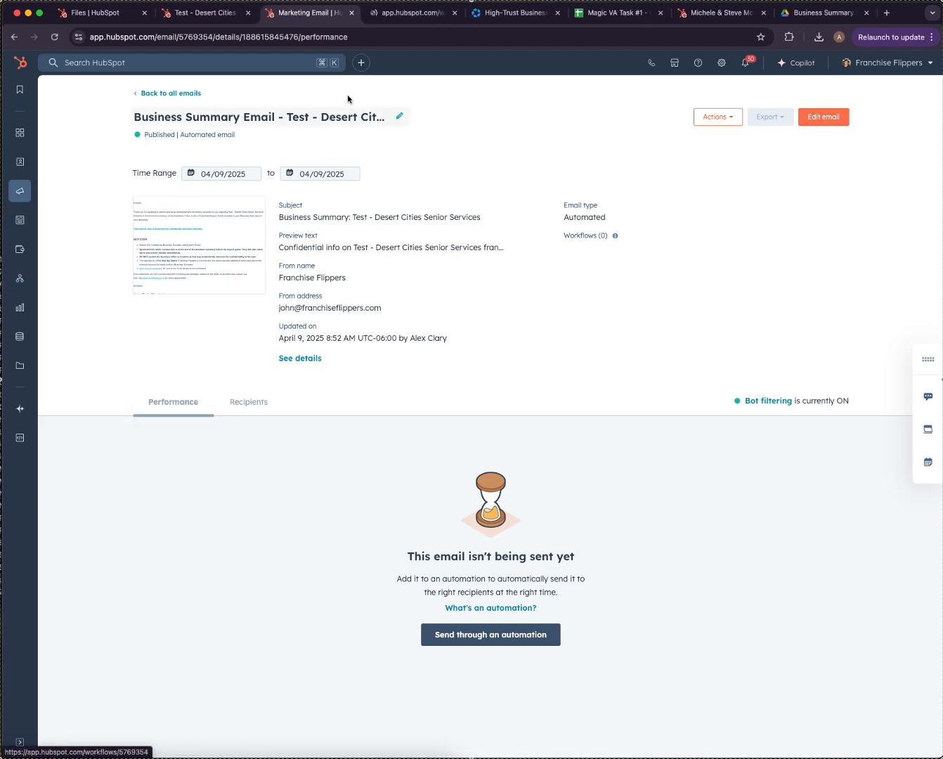
In the Workflows tab, browse Folders to NEW MAPS INQUIRY PROCESS > MAPS Business Summary Workflows.
{"action": "left_click", "coordinate": [407, 13]}
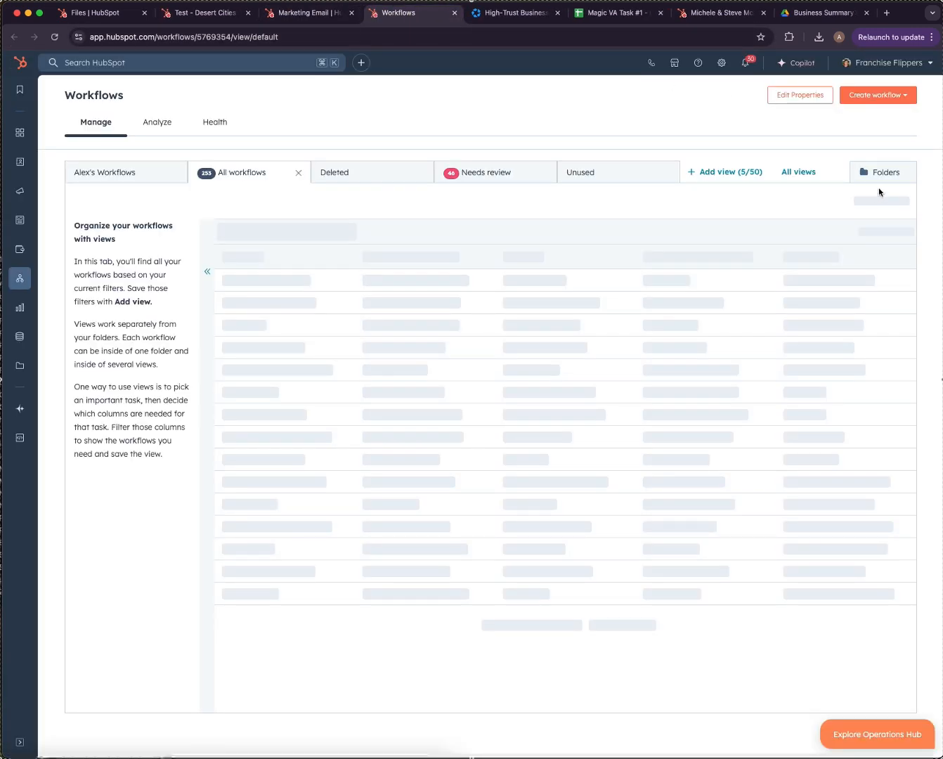
{"action": "left_click", "coordinate": [882, 172]}
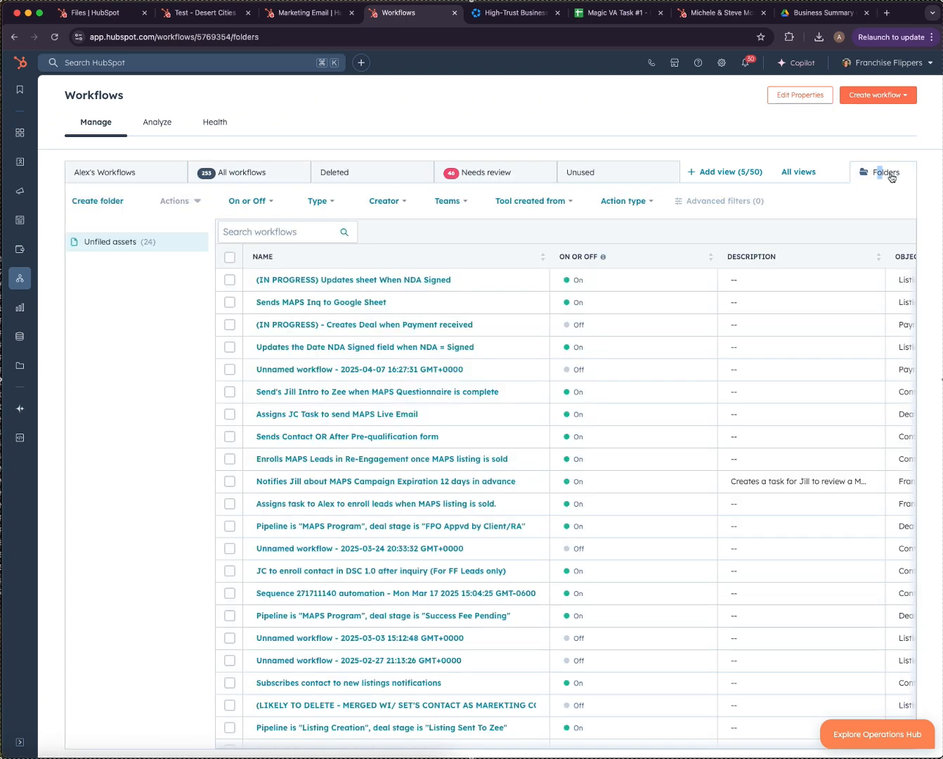
{"action": "scroll", "coordinate": [714, 318], "scroll_direction": "up", "scroll_amount": 5}
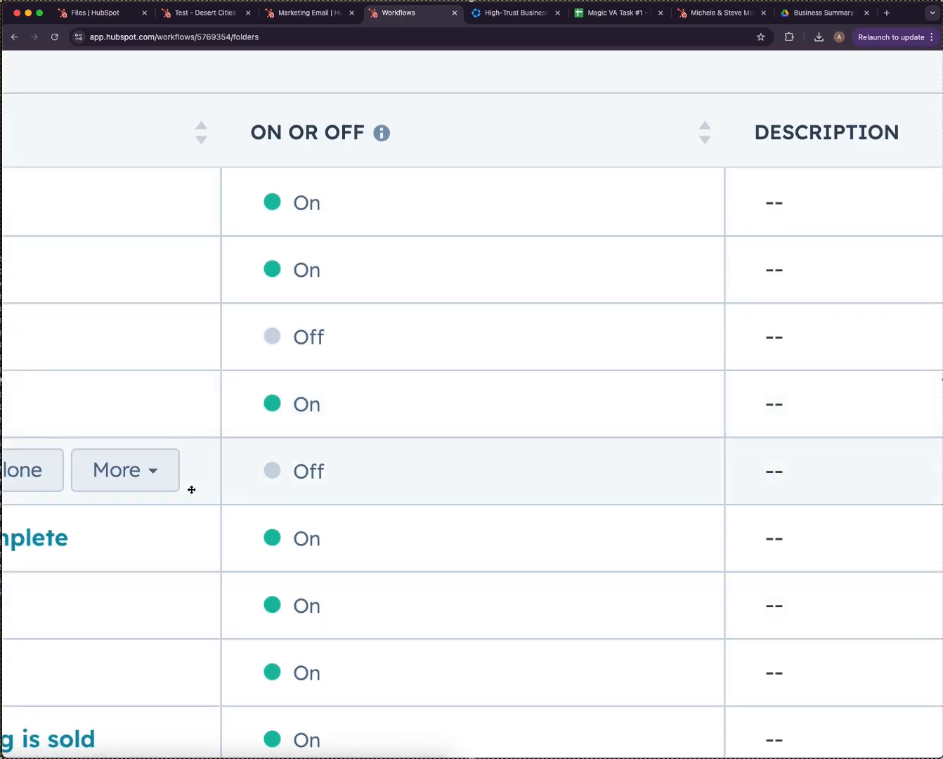
{"action": "scroll", "coordinate": [192, 490], "scroll_direction": "down", "scroll_amount": 5}
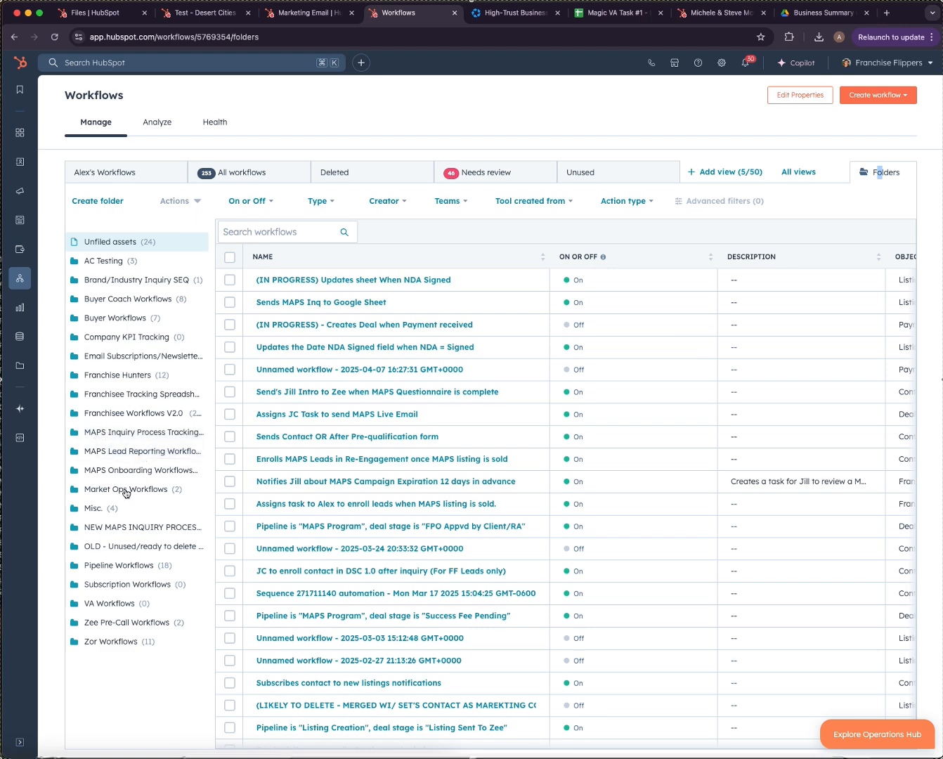
{"action": "left_click", "coordinate": [125, 527]}
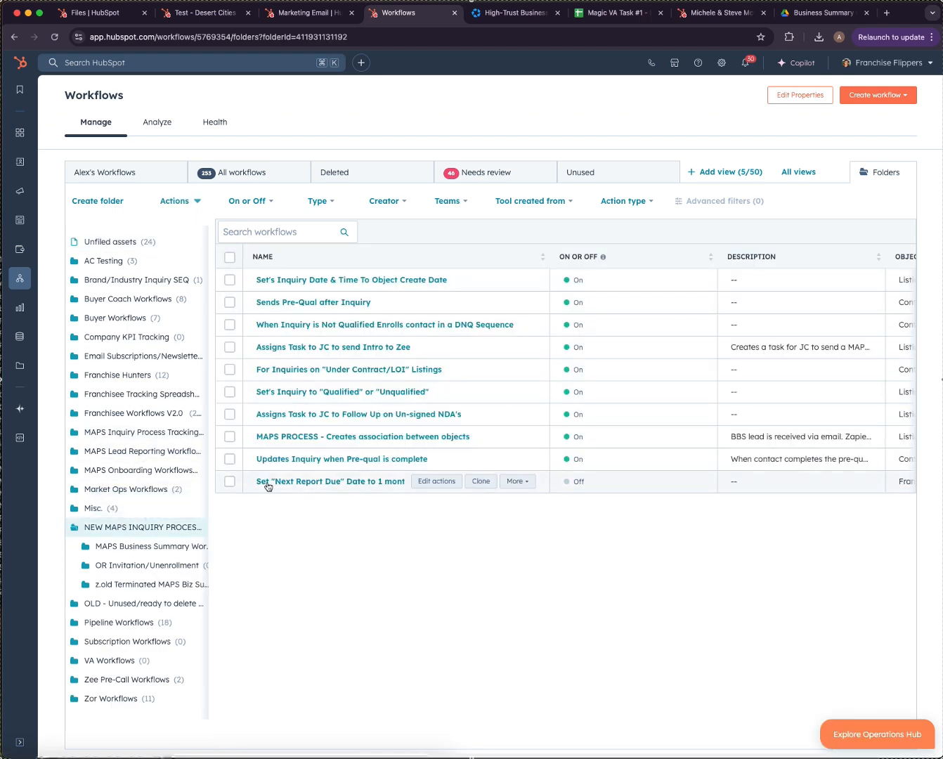
{"action": "left_click", "coordinate": [118, 546]}
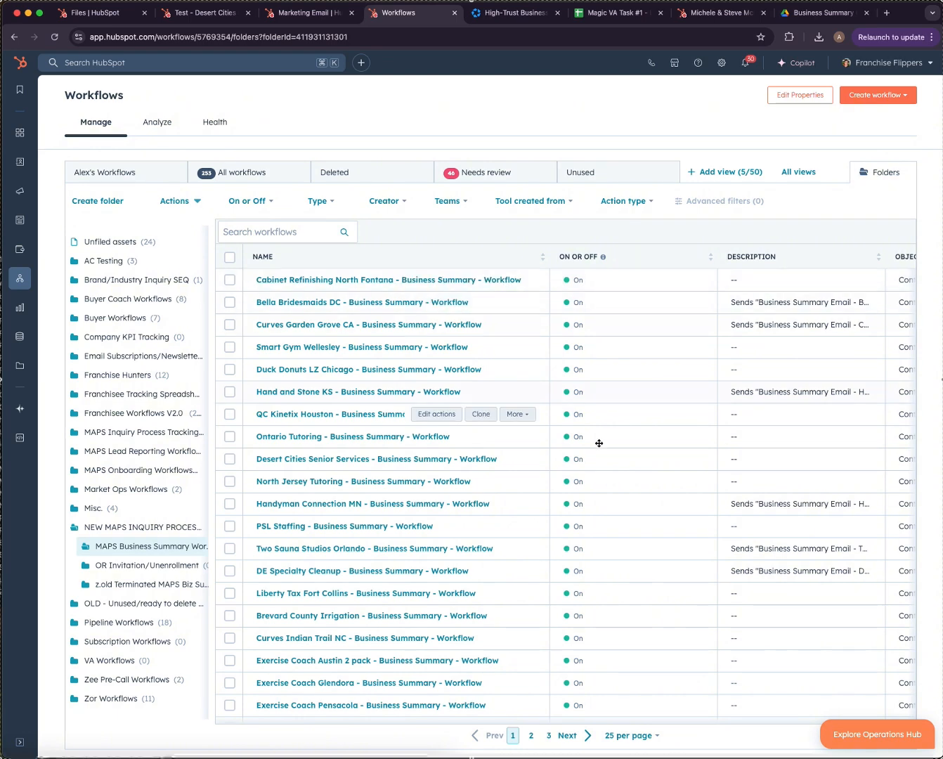
Clone the Cabinet Refinishing North Fontana workflow as 'Test - Desert Cities Senior Services - Business Summary - Workflow'.
{"action": "left_click", "coordinate": [482, 281]}
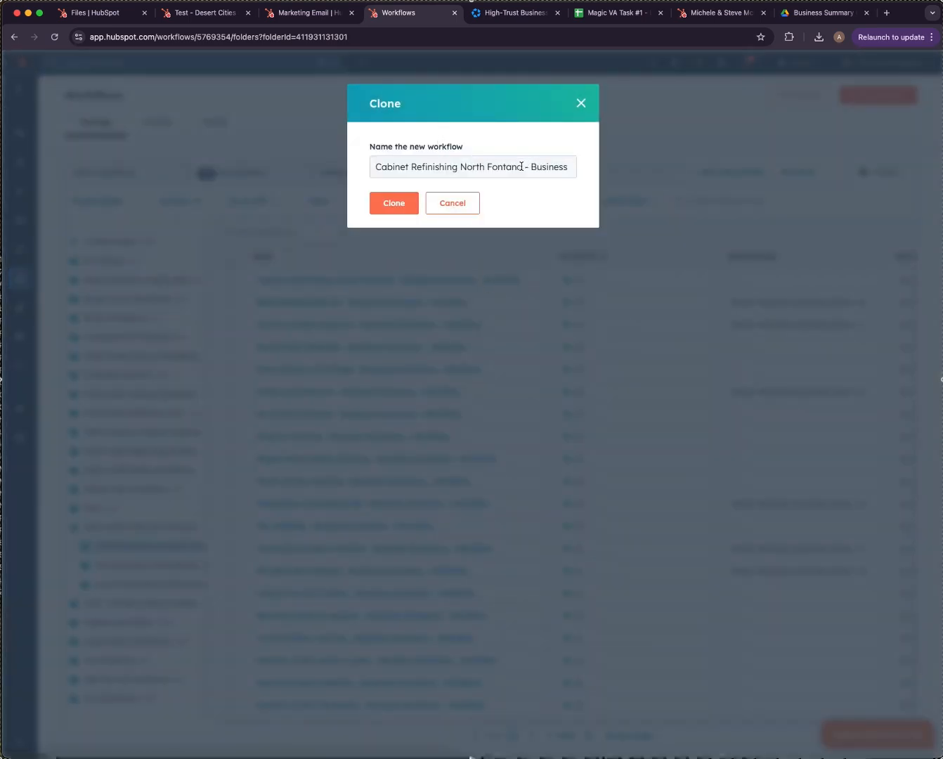
{"action": "left_click_drag", "start_coordinate": [522, 167], "coordinate": [380, 162]}
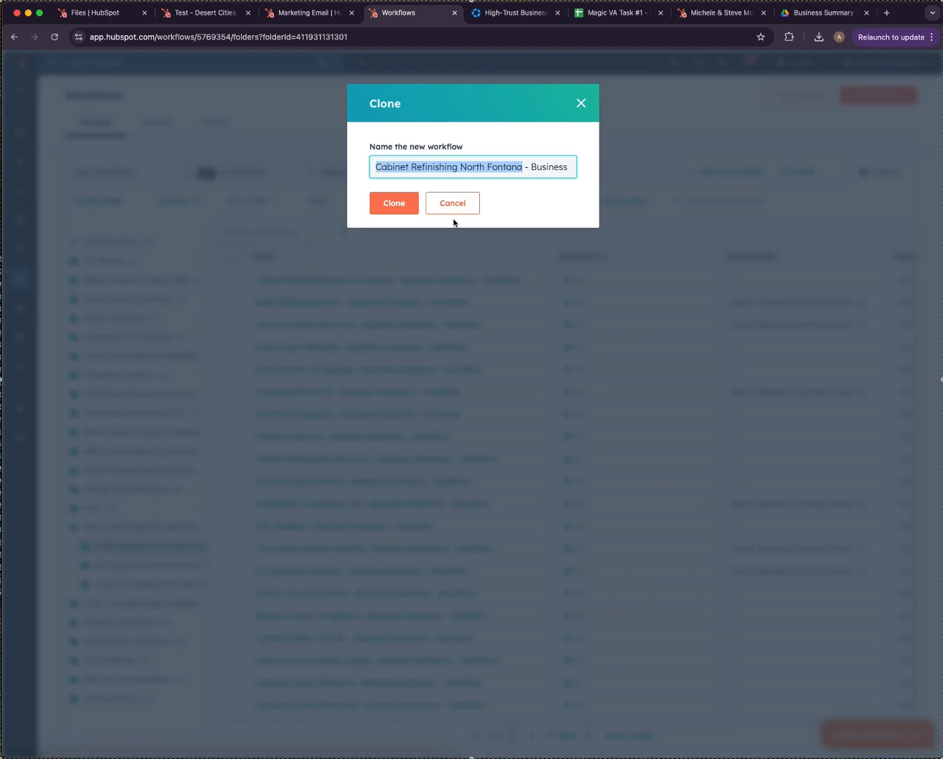
{"action": "type", "text": "Test - Desert Cities Senior Services"}
{"action": "scroll", "coordinate": [473, 167], "scroll_direction": "right", "scroll_amount": 5}
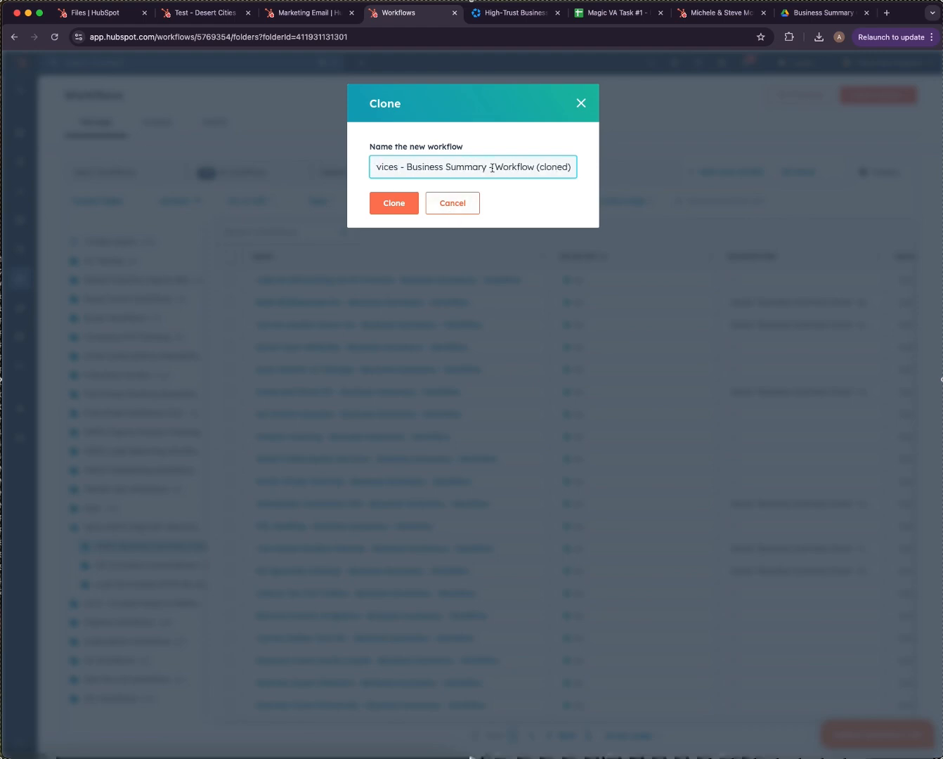
{"action": "left_click_drag", "start_coordinate": [536, 168], "coordinate": [584, 173]}
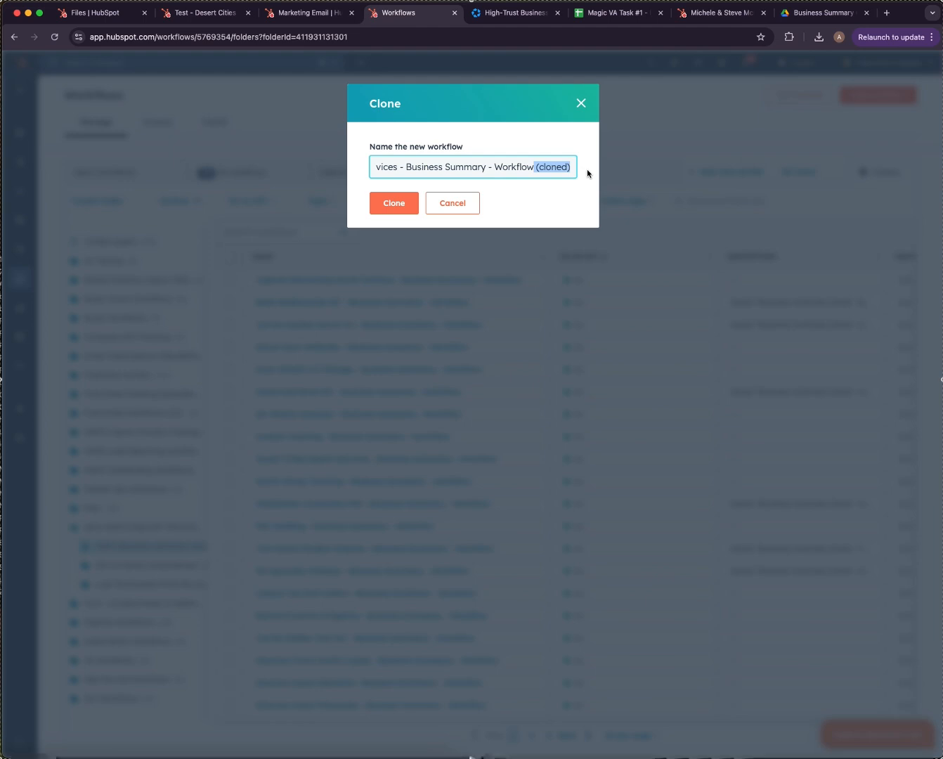
{"action": "key", "text": "BackSpace"}
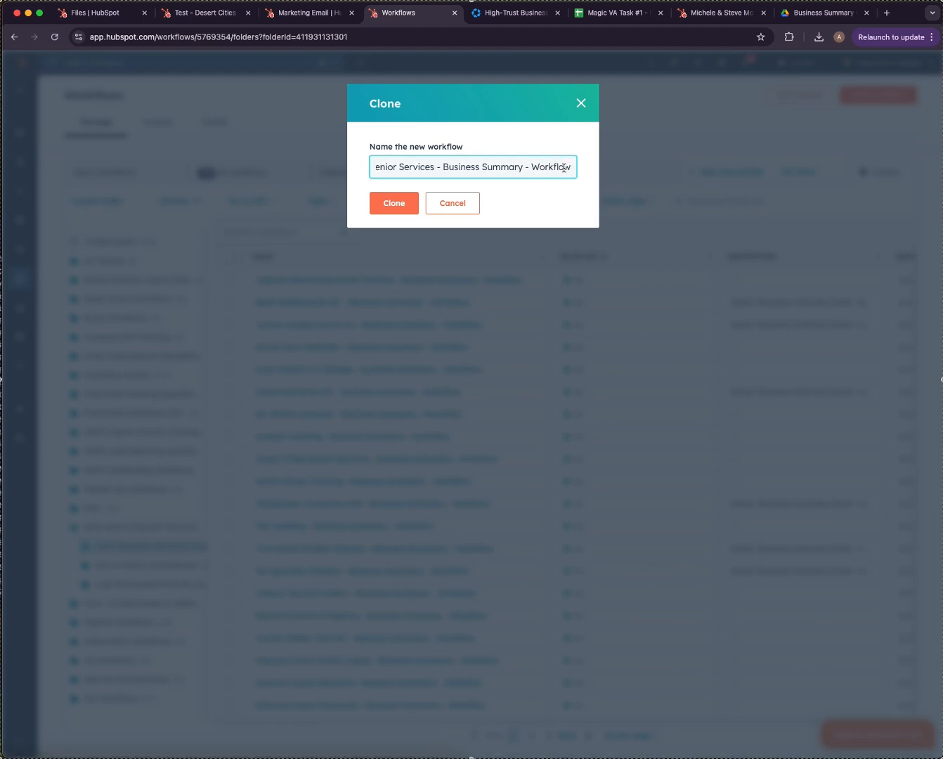
{"action": "scroll", "coordinate": [464, 167], "scroll_direction": "left", "scroll_amount": 2}
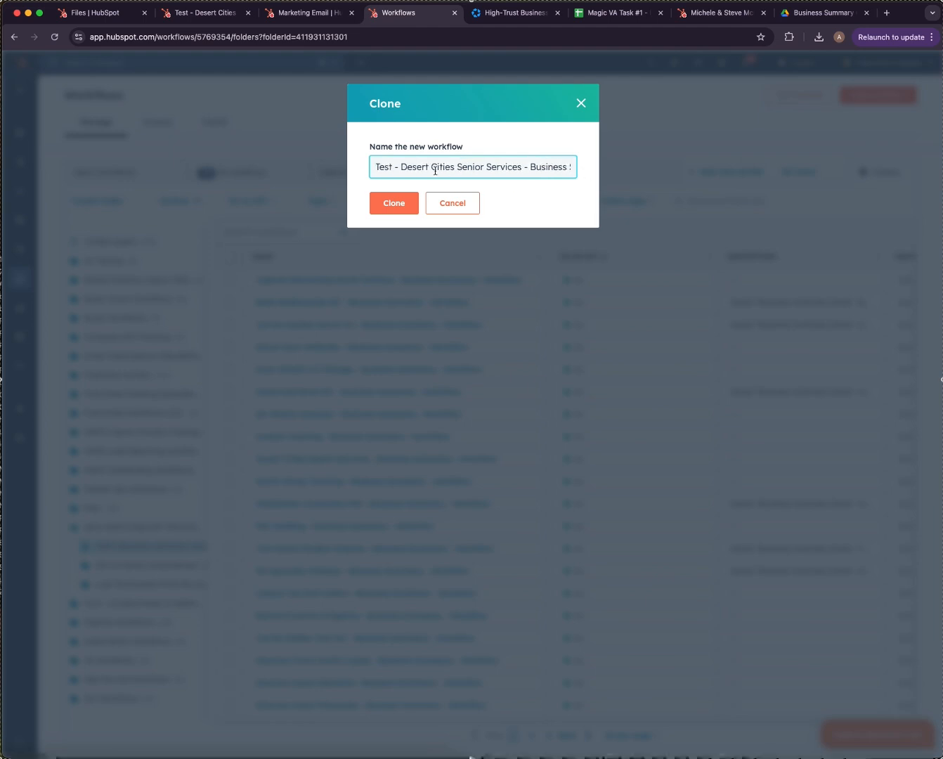
{"action": "left_click", "coordinate": [394, 206]}
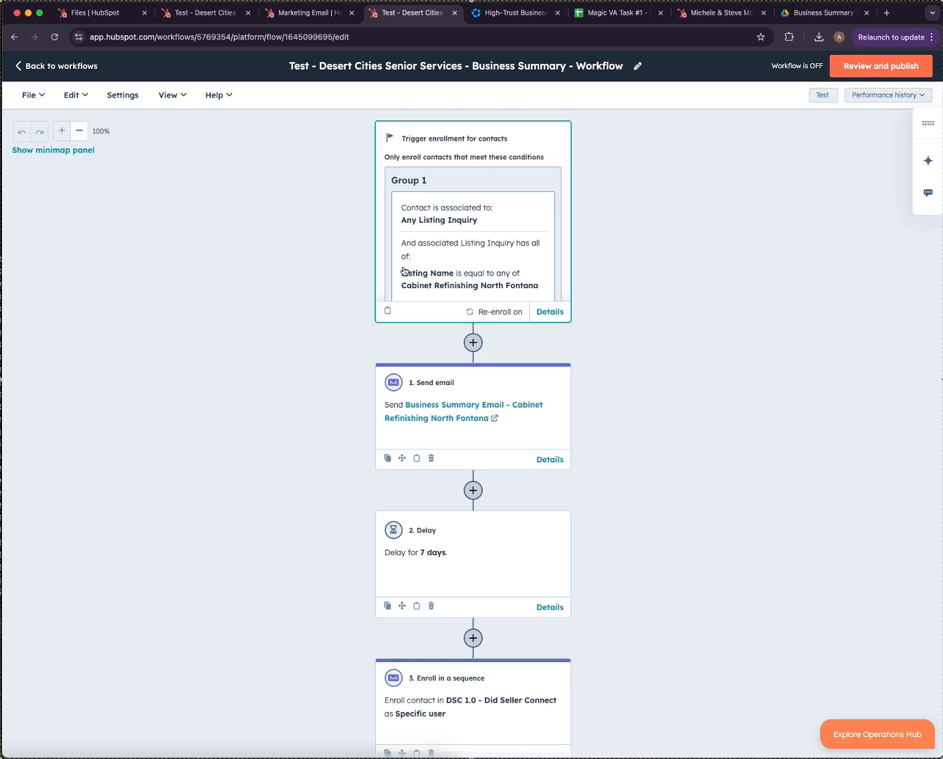
Change the trigger's Listing Name filter from Cabinet Refinishing North Fontana to Test - Desert Cities Senior Services.
{"action": "left_click", "coordinate": [470, 212]}
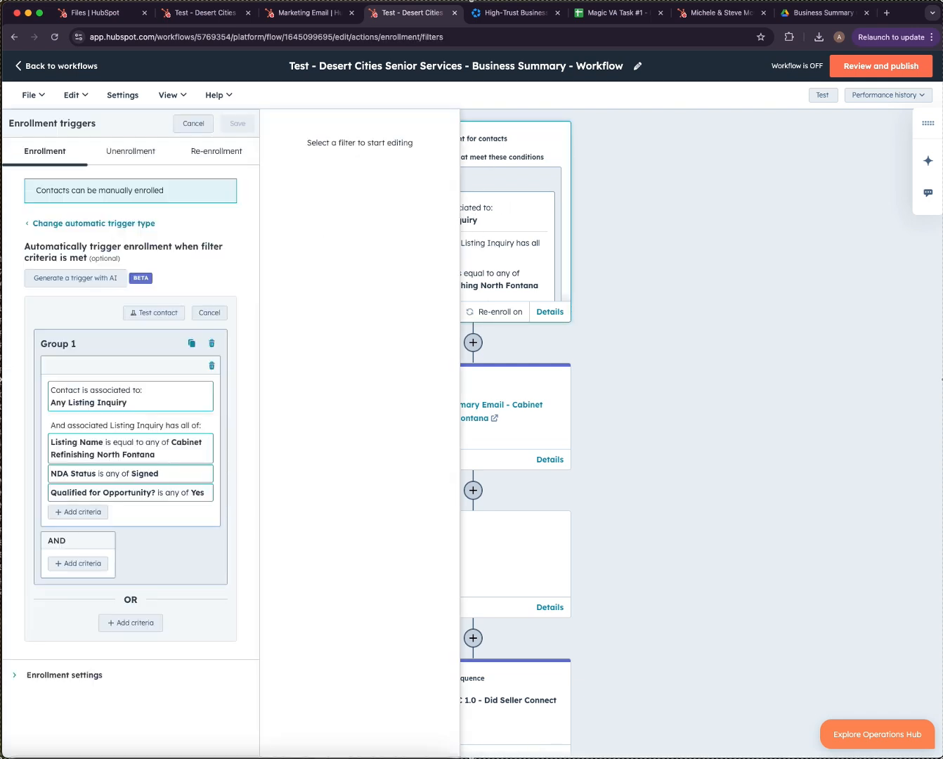
{"action": "left_click", "coordinate": [89, 447]}
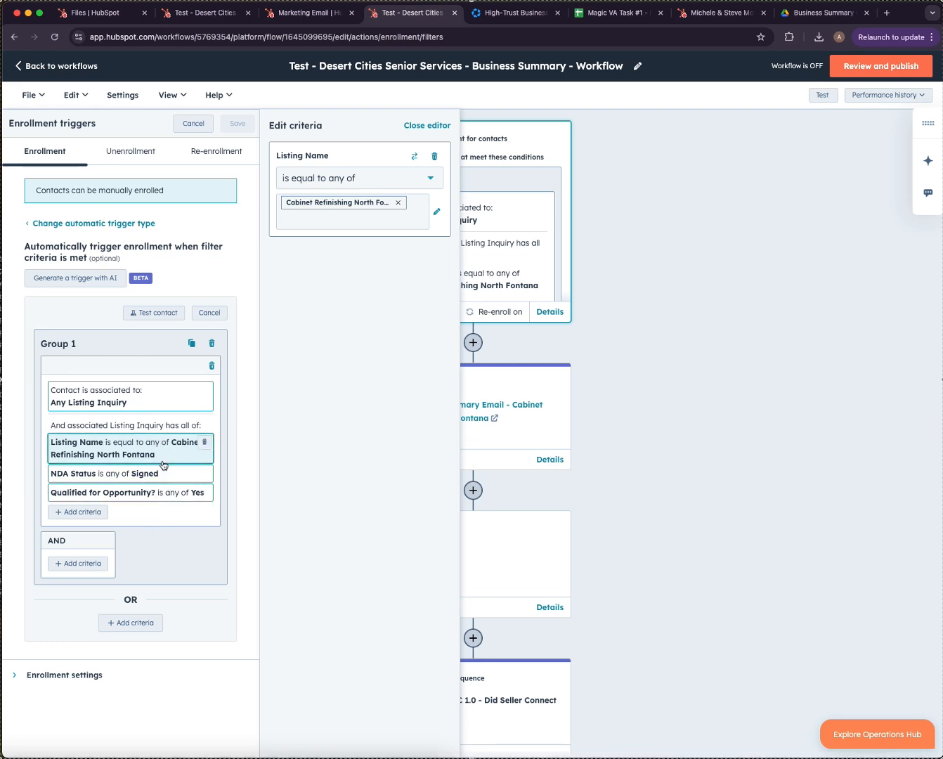
{"action": "left_click", "coordinate": [391, 215]}
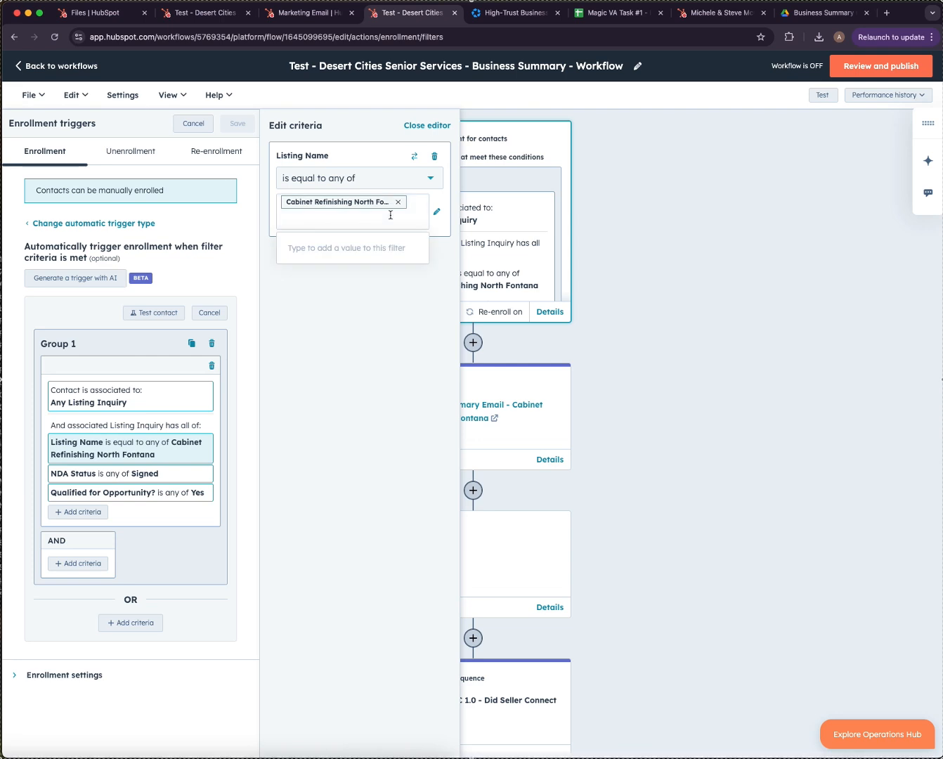
{"action": "key", "text": "BackSpace"}
{"action": "type", "text": "Test - Desert Cities Senior Services"}
{"action": "key", "text": "Return"}
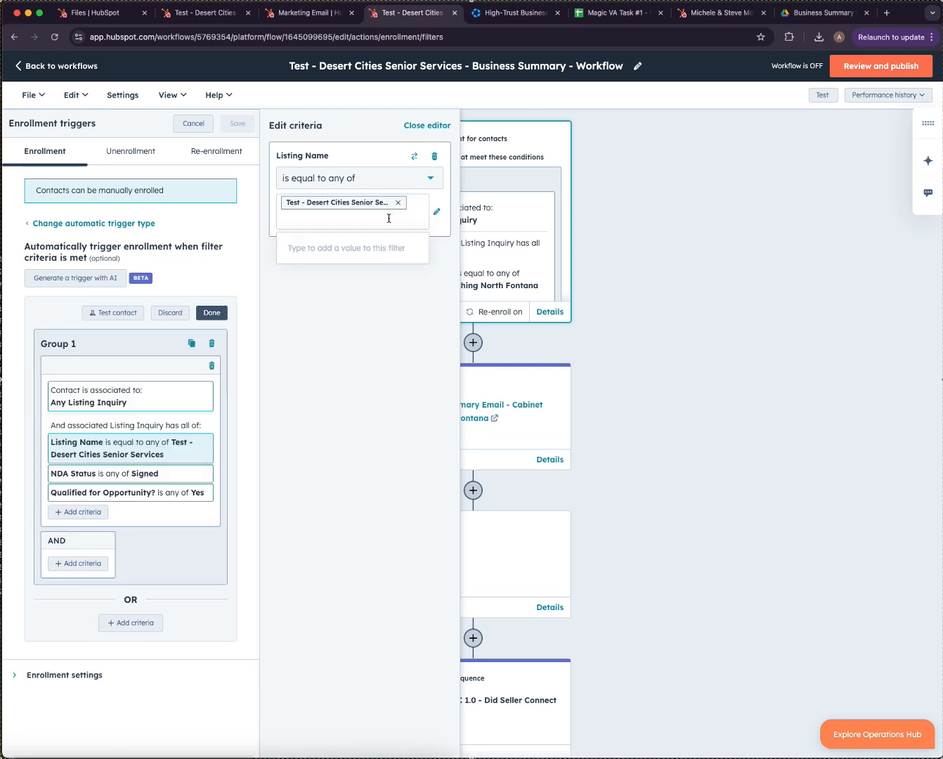
{"action": "left_click", "coordinate": [244, 127]}
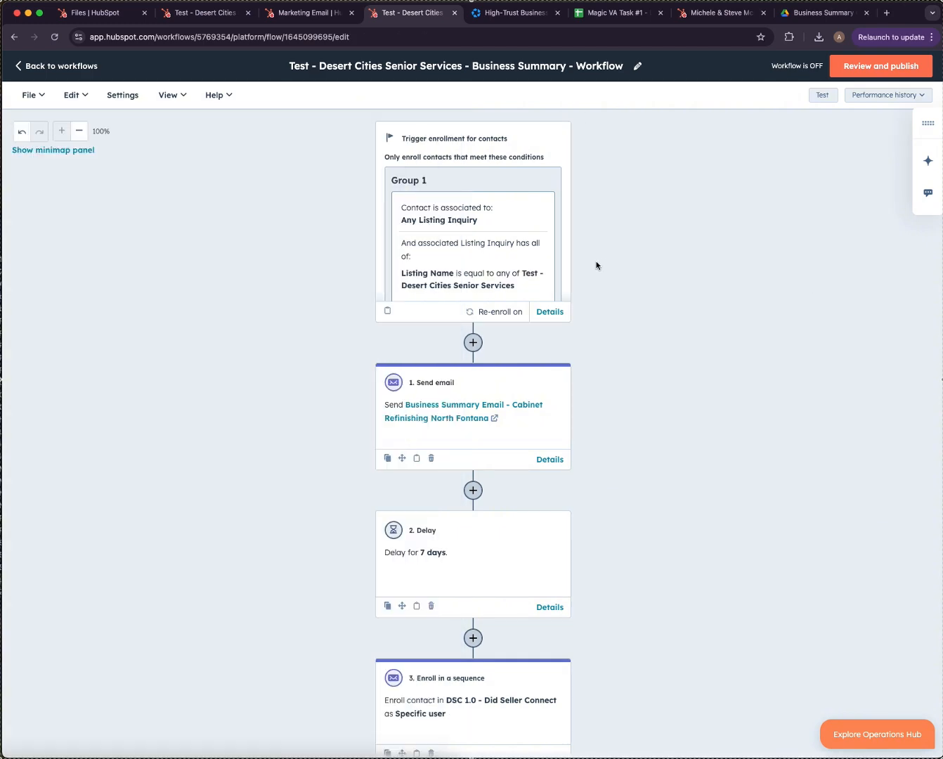
{"action": "scroll", "coordinate": [596, 272], "scroll_direction": "down", "scroll_amount": 1}
Switch the 1. Send email step to Business Summary Email - Test - Desert Cities Senior Services and save.
{"action": "left_click", "coordinate": [505, 341]}
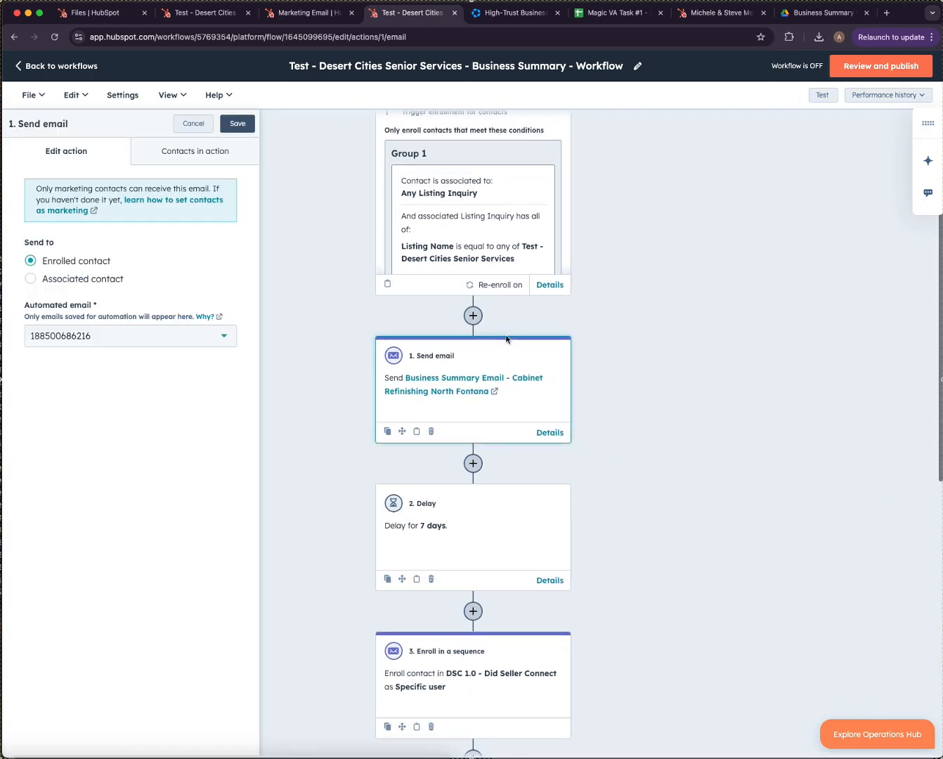
{"action": "left_click", "coordinate": [182, 340]}
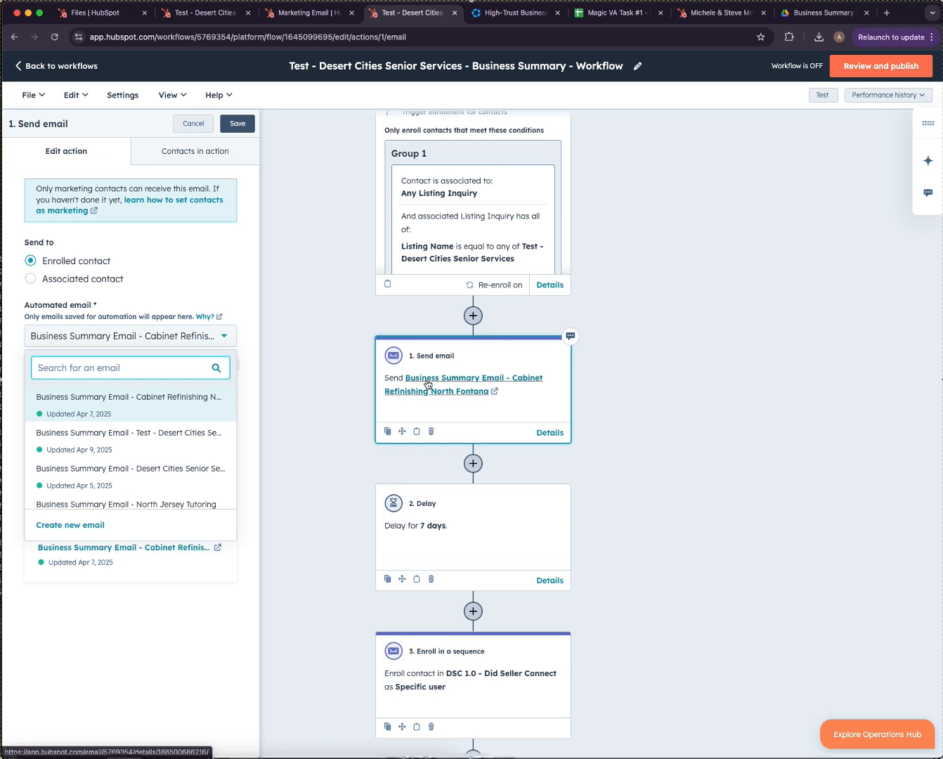
{"action": "left_click", "coordinate": [156, 291]}
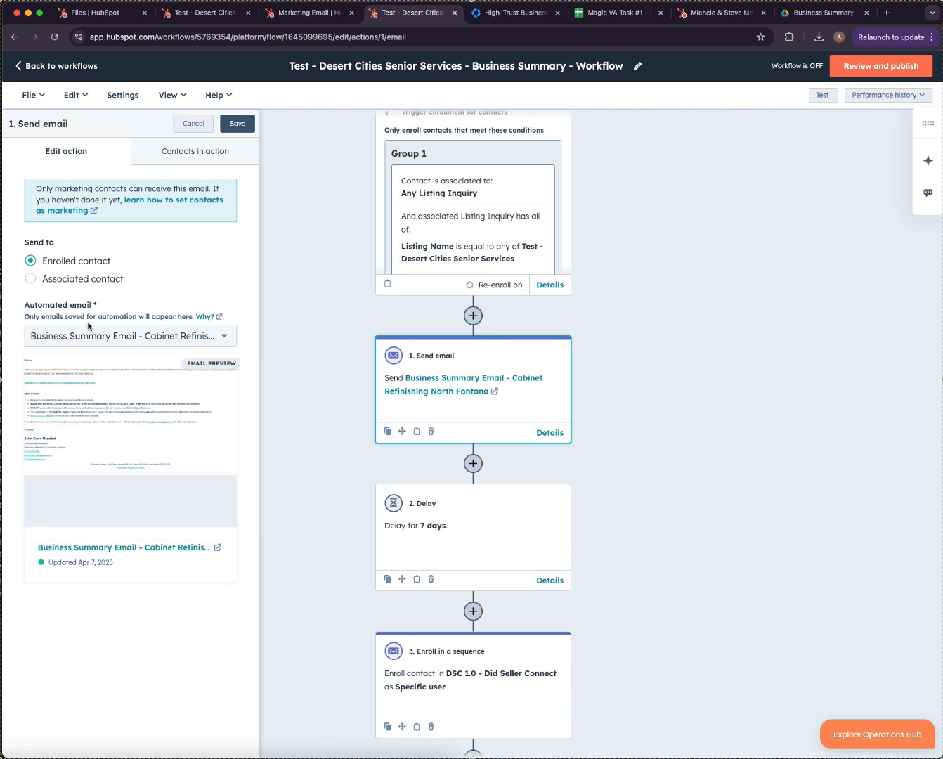
{"action": "left_click", "coordinate": [163, 336]}
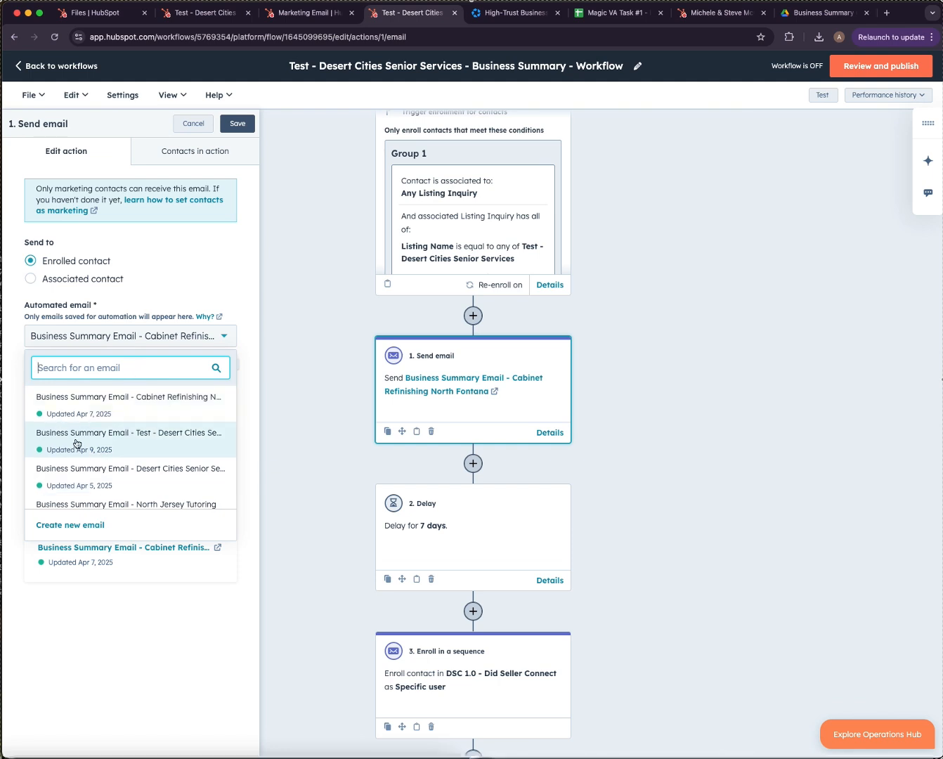
{"action": "mouse_move", "coordinate": [78, 438]}
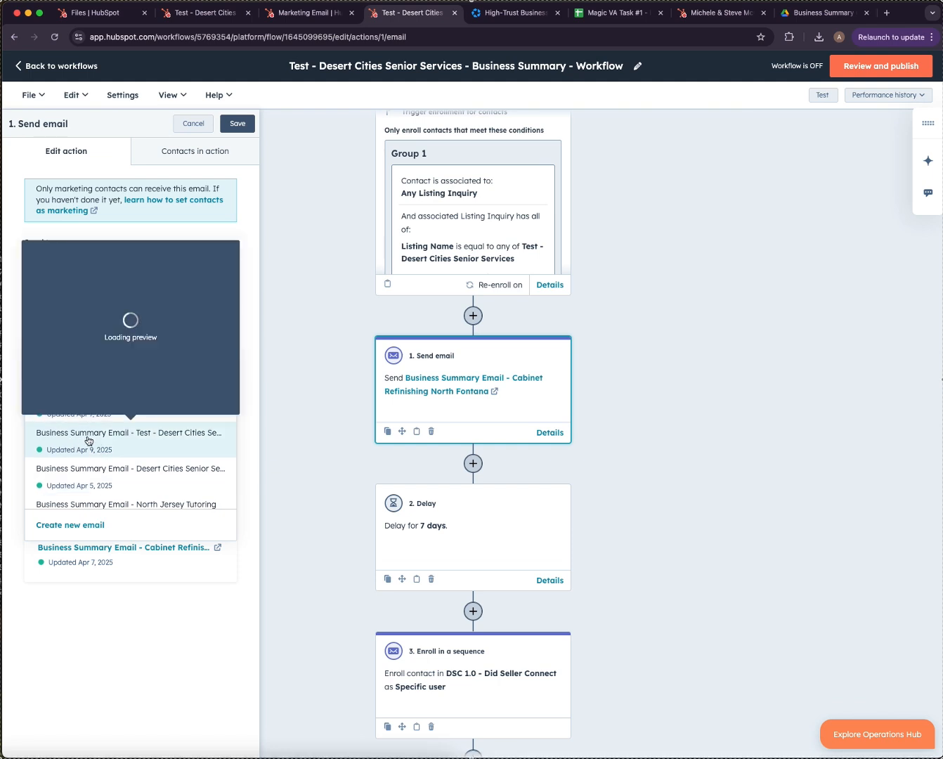
{"action": "left_click", "coordinate": [86, 440]}
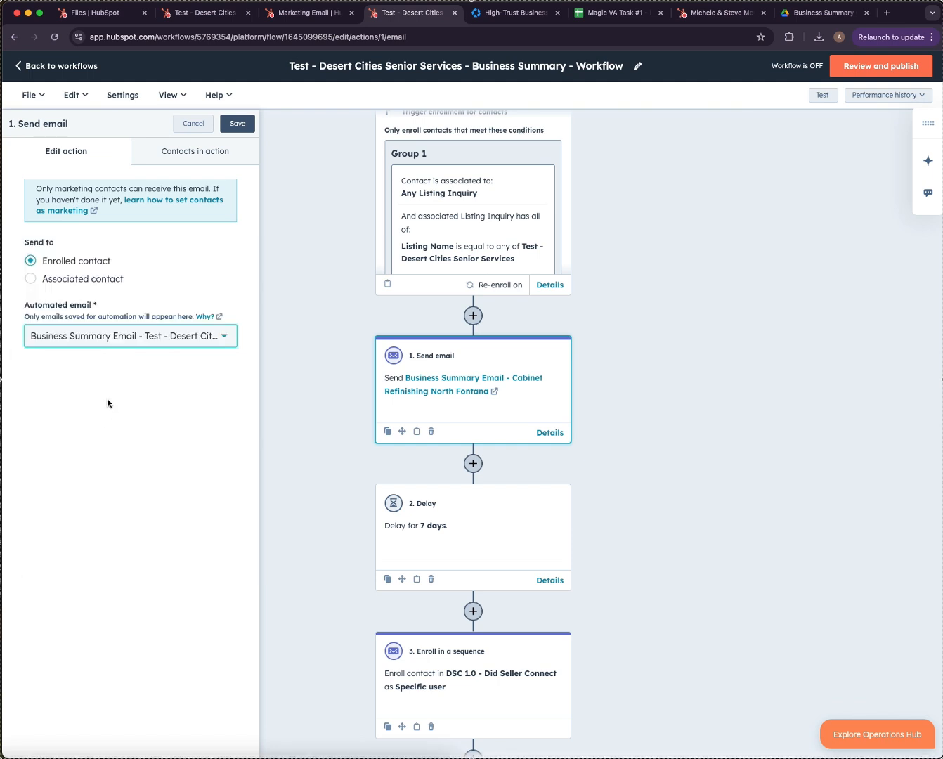
{"action": "left_click", "coordinate": [250, 119]}
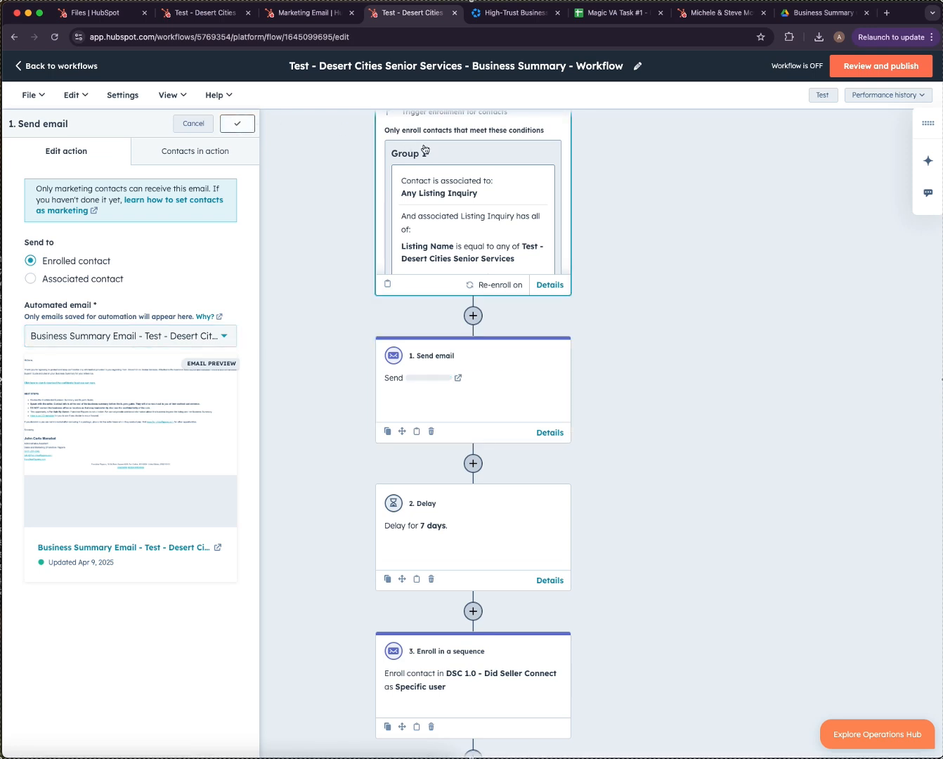